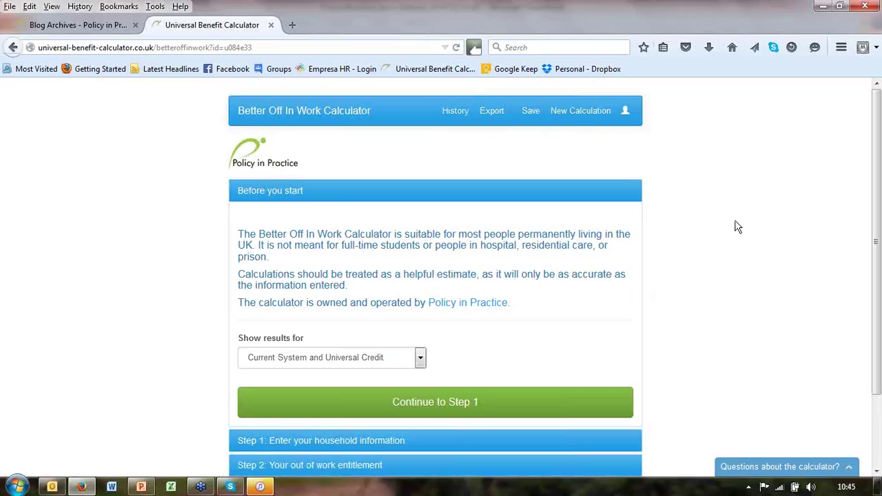
Continue to the household information step, keeping results shown for Current System and Universal Credit
{"action": "scroll", "coordinate": [738, 230], "scroll_direction": "down", "scroll_amount": 2}
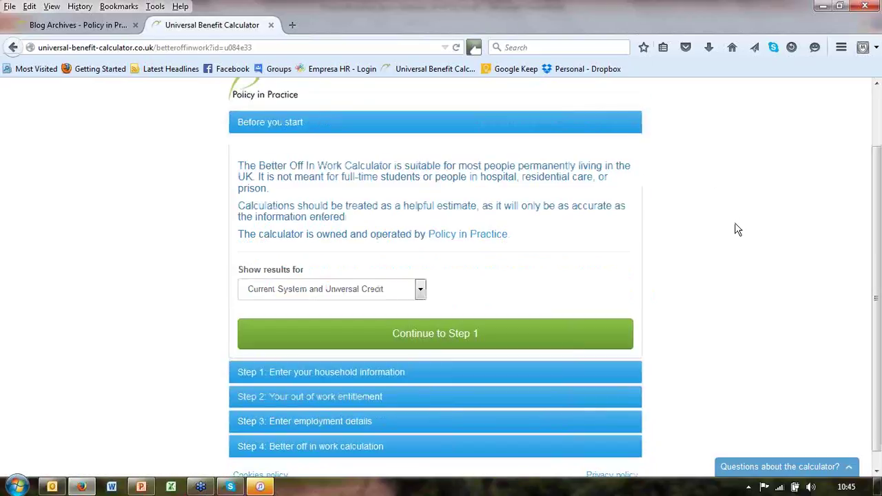
{"action": "scroll", "coordinate": [738, 229], "scroll_direction": "down", "scroll_amount": 1}
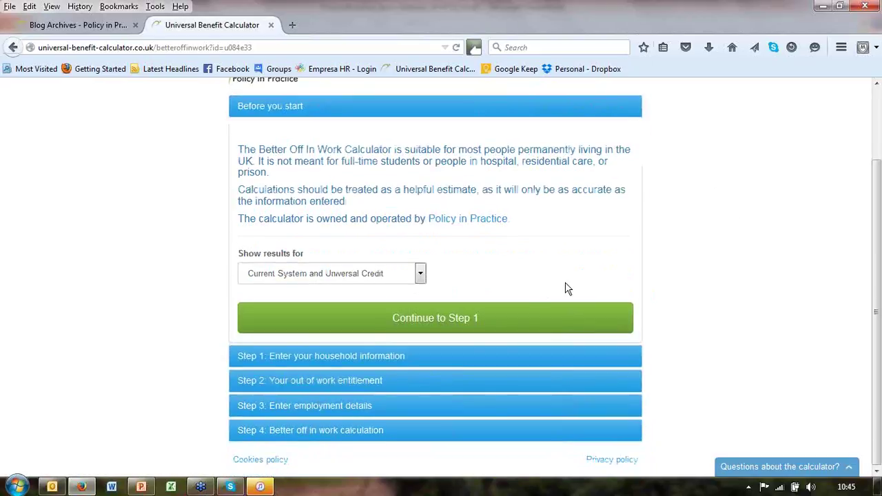
{"action": "left_click", "coordinate": [450, 328]}
Review the household information, including ages, local authority, council tax band, housing sector and the guidance for rent
{"action": "scroll", "coordinate": [451, 330], "scroll_direction": "down", "scroll_amount": 4}
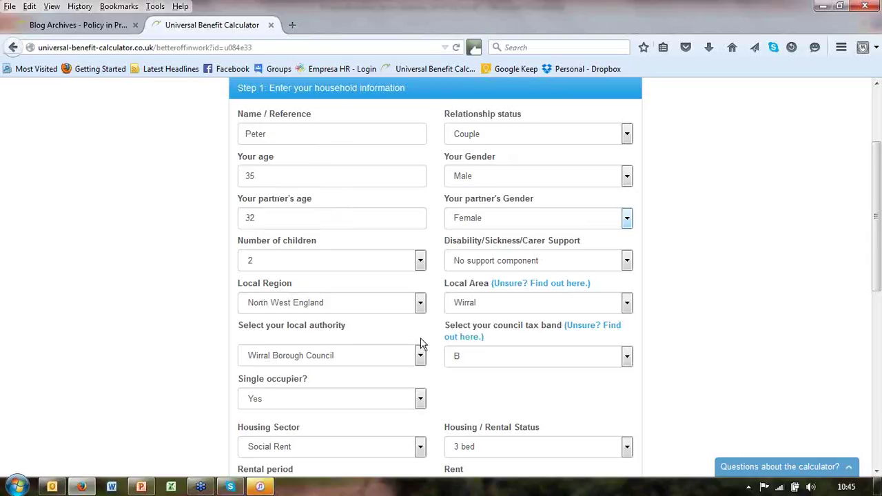
{"action": "scroll", "coordinate": [496, 355], "scroll_direction": "down", "scroll_amount": 2}
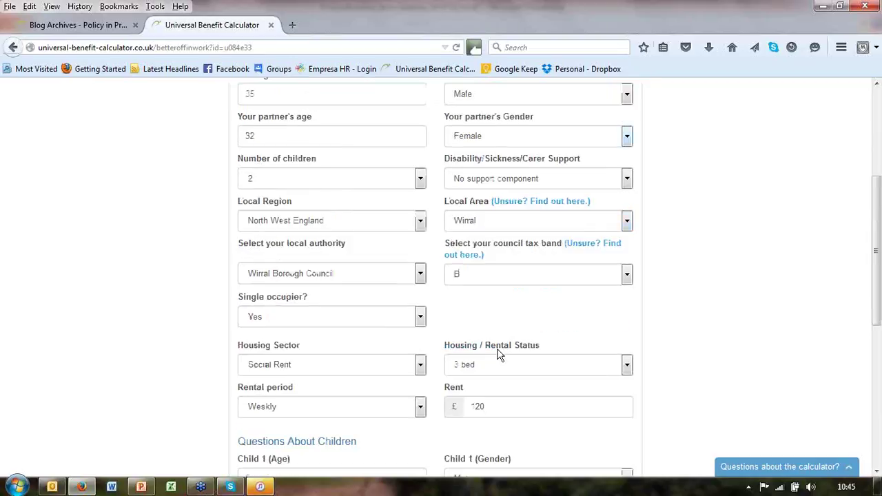
{"action": "scroll", "coordinate": [501, 355], "scroll_direction": "down", "scroll_amount": 1}
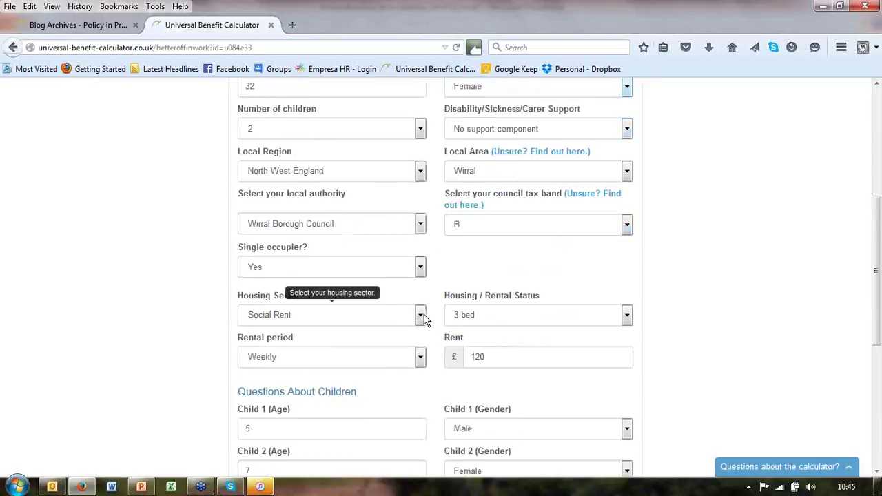
{"action": "mouse_move", "coordinate": [484, 357]}
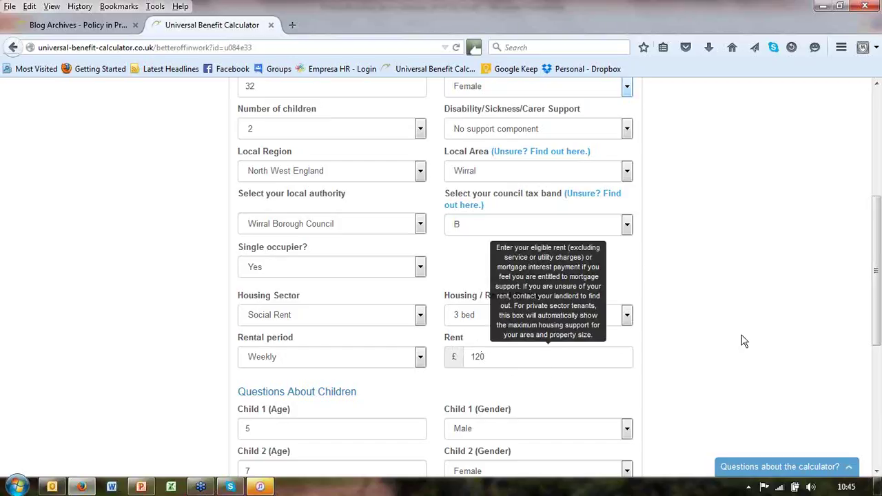
Check the Disability/Sickness/Carer Support options and keep "No support component" selected
{"action": "scroll", "coordinate": [751, 331], "scroll_direction": "up", "scroll_amount": 3}
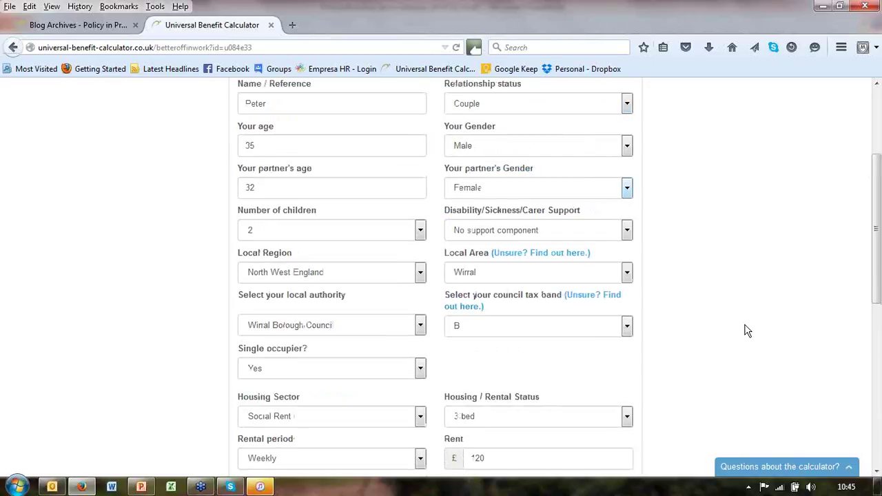
{"action": "left_click", "coordinate": [628, 232]}
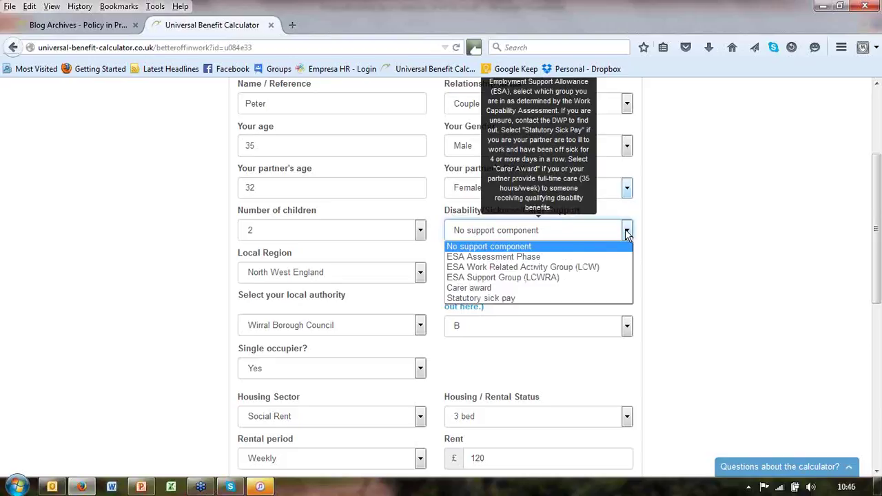
{"action": "left_click", "coordinate": [510, 250]}
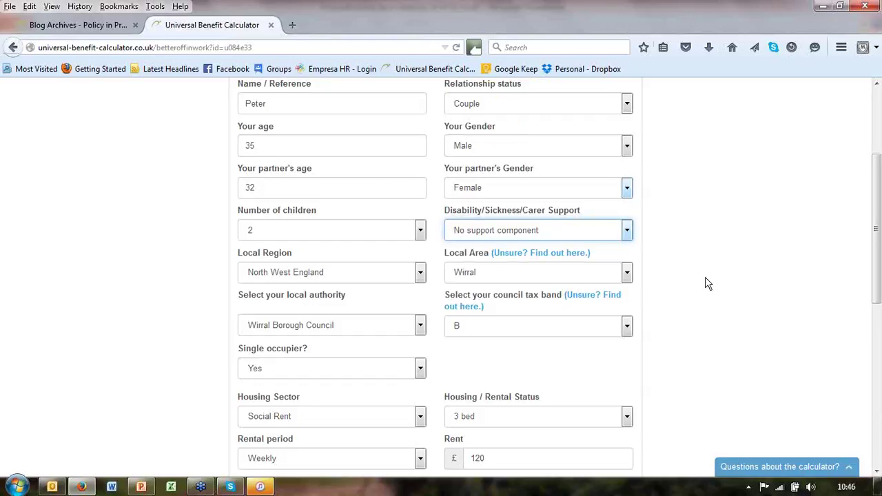
Review the children and free school meals questions, and examine the optional Adult and Child Disability (DLA/PIP) section
{"action": "scroll", "coordinate": [708, 283], "scroll_direction": "down", "scroll_amount": 6}
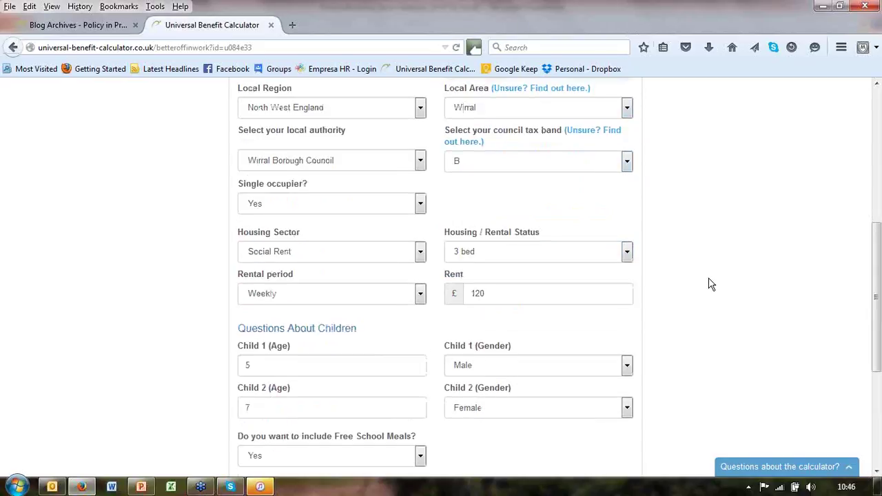
{"action": "scroll", "coordinate": [712, 286], "scroll_direction": "down", "scroll_amount": 2}
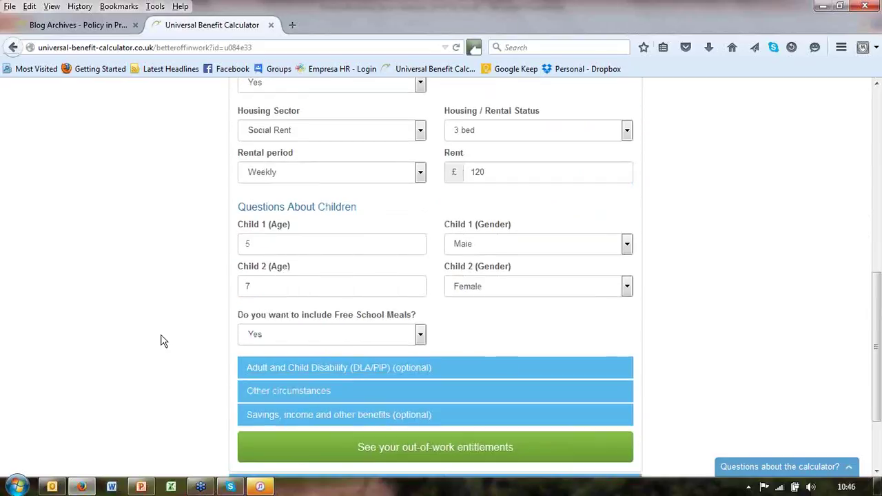
{"action": "mouse_move", "coordinate": [262, 344]}
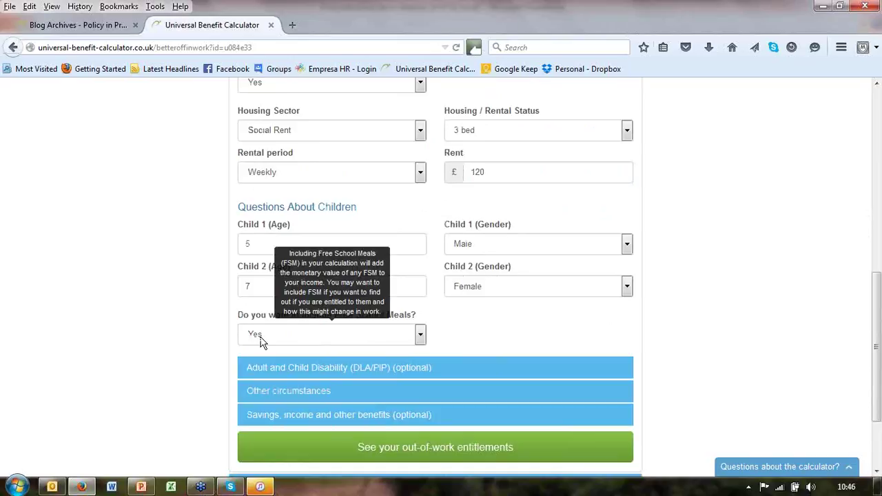
{"action": "left_click", "coordinate": [304, 373]}
{"action": "scroll", "coordinate": [304, 372], "scroll_direction": "down", "scroll_amount": 4}
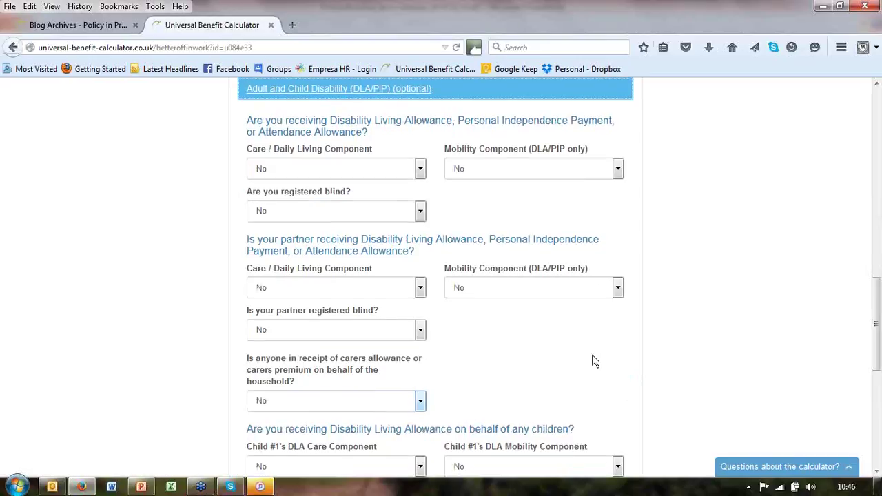
{"action": "scroll", "coordinate": [594, 360], "scroll_direction": "down", "scroll_amount": 1}
{"action": "scroll", "coordinate": [594, 358], "scroll_direction": "down", "scroll_amount": 2}
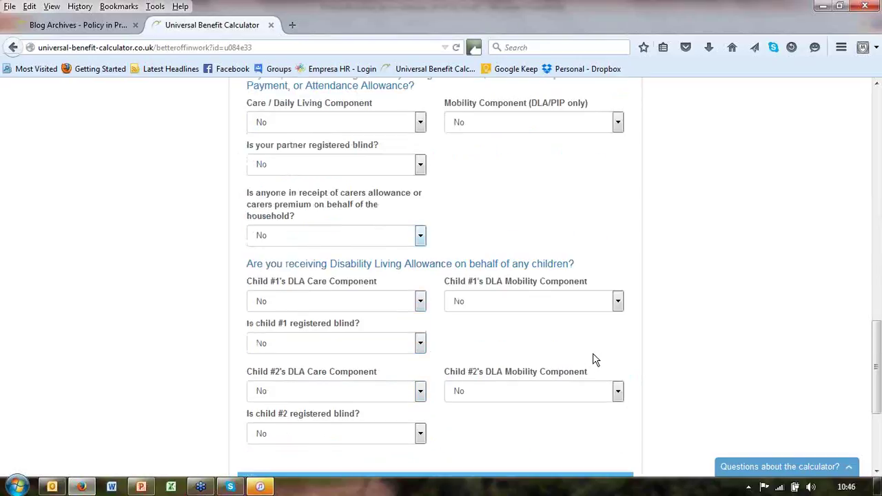
{"action": "scroll", "coordinate": [550, 345], "scroll_direction": "down", "scroll_amount": 1}
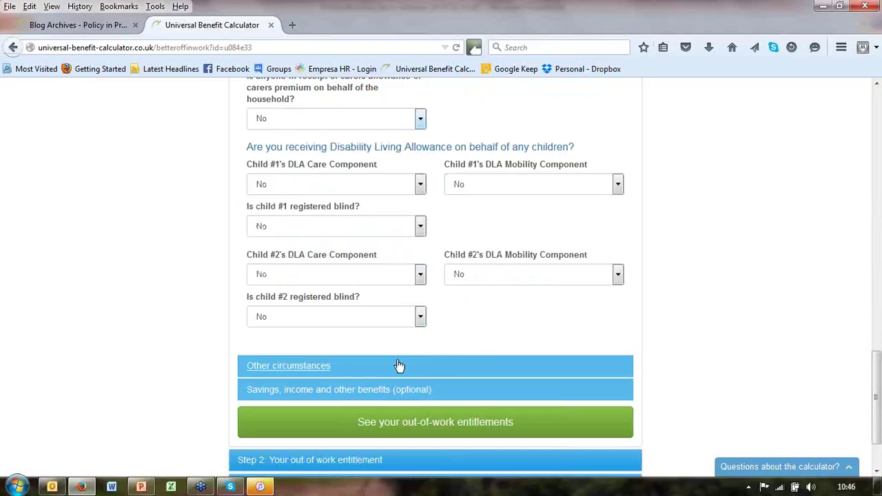
Review the Other circumstances section, keeping "No" for anyone in the household above pension age
{"action": "left_click", "coordinate": [316, 368]}
{"action": "scroll", "coordinate": [327, 377], "scroll_direction": "down", "scroll_amount": 1}
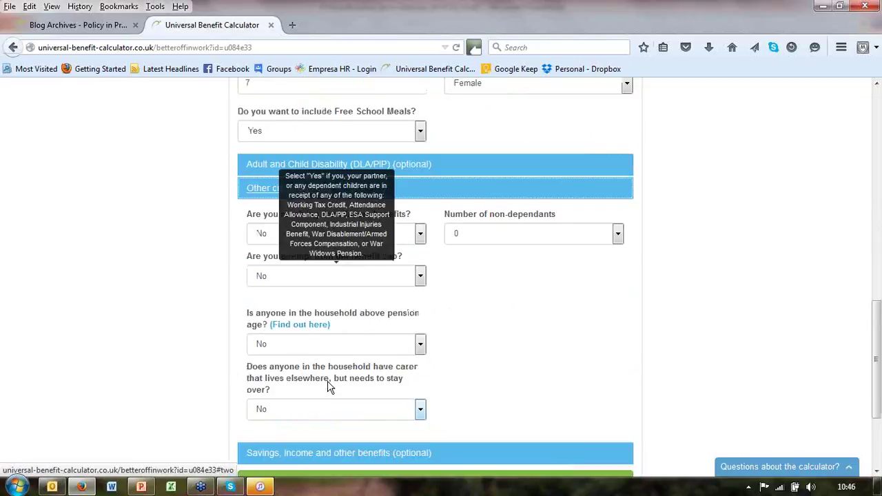
{"action": "scroll", "coordinate": [177, 298], "scroll_direction": "down", "scroll_amount": 1}
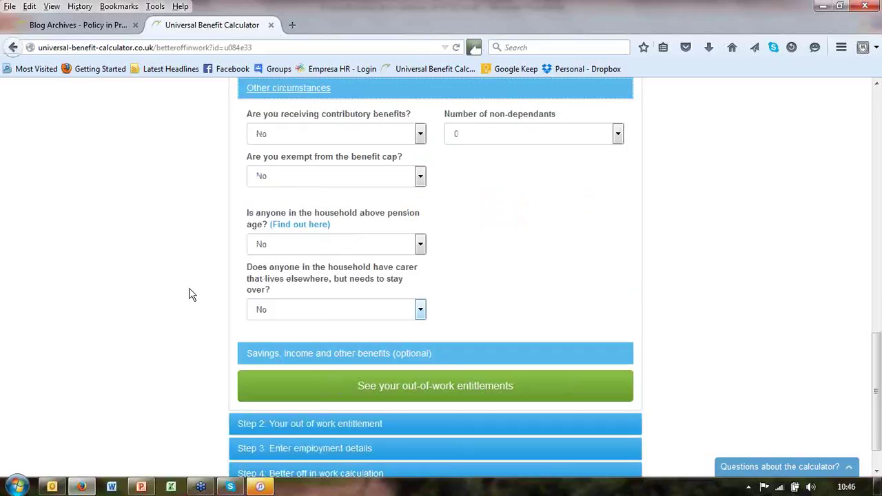
{"action": "mouse_move", "coordinate": [296, 251]}
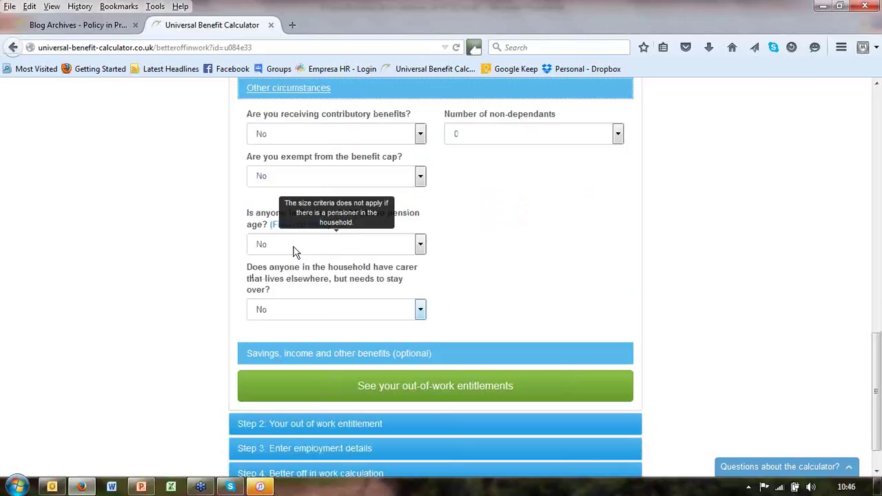
{"action": "left_click", "coordinate": [419, 248]}
{"action": "left_click", "coordinate": [253, 262]}
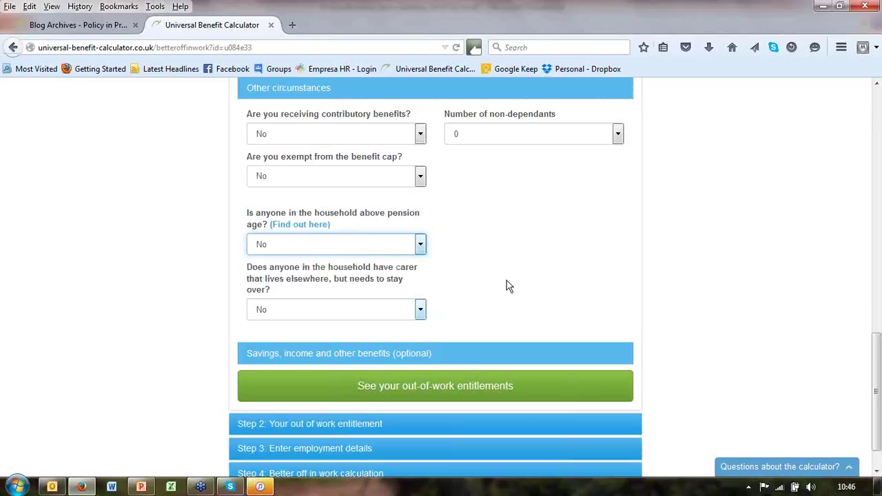
Examine the optional savings, income and other benefits section, including rental and other unearned income
{"action": "left_click", "coordinate": [397, 355]}
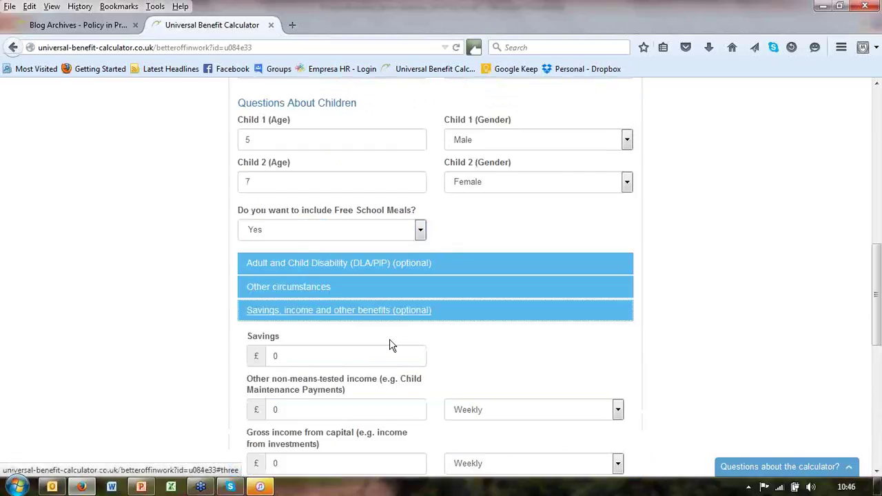
{"action": "scroll", "coordinate": [831, 278], "scroll_direction": "down", "scroll_amount": 3}
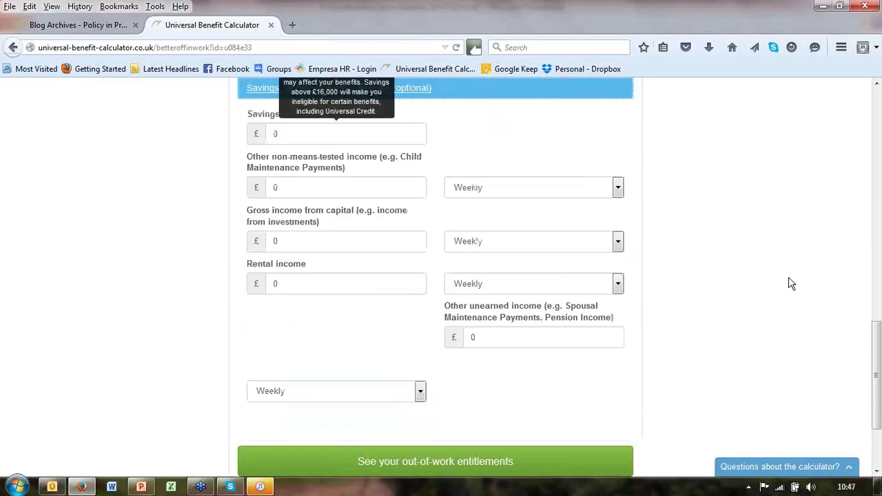
{"action": "scroll", "coordinate": [786, 284], "scroll_direction": "down", "scroll_amount": 1}
{"action": "scroll", "coordinate": [756, 301], "scroll_direction": "down", "scroll_amount": 2}
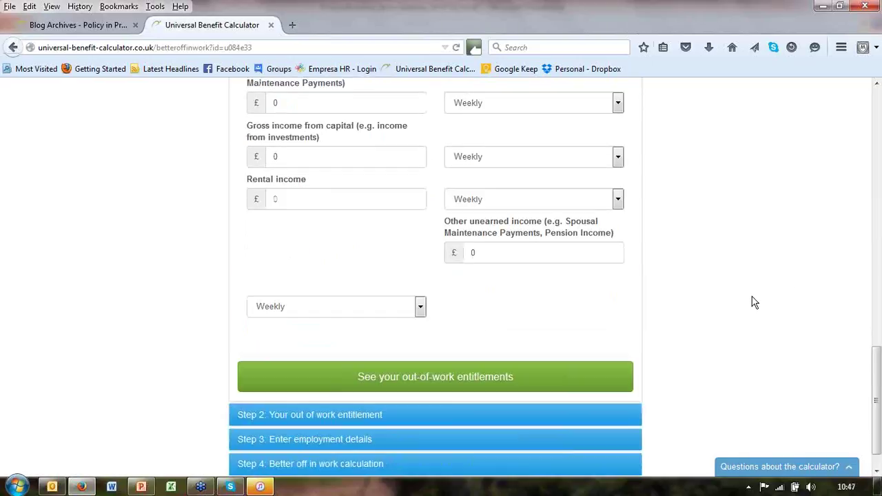
{"action": "scroll", "coordinate": [634, 338], "scroll_direction": "down", "scroll_amount": 1}
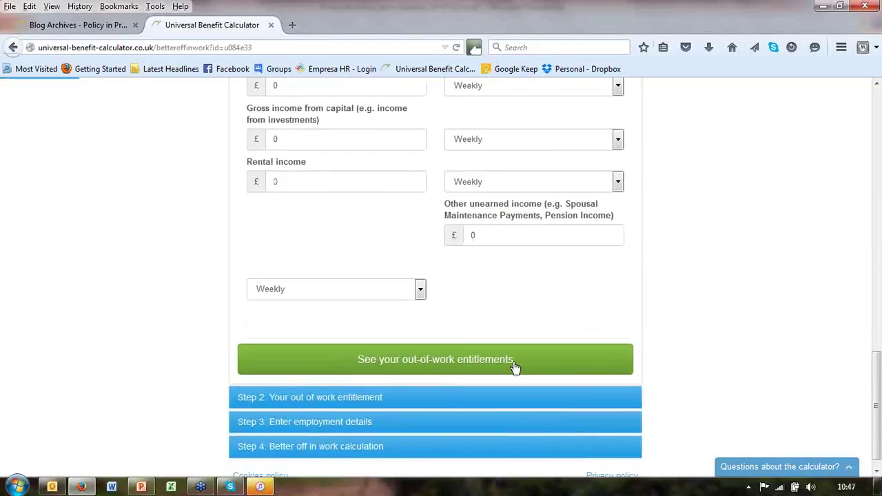
Calculate the out-of-work entitlements and compare the support and work allowances under the current benefit system and Universal Credit
{"action": "left_click", "coordinate": [449, 360]}
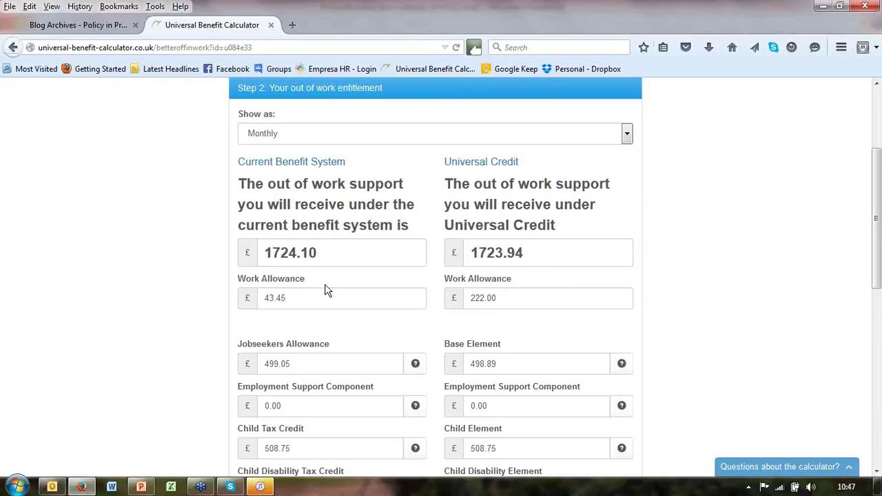
{"action": "mouse_move", "coordinate": [297, 299]}
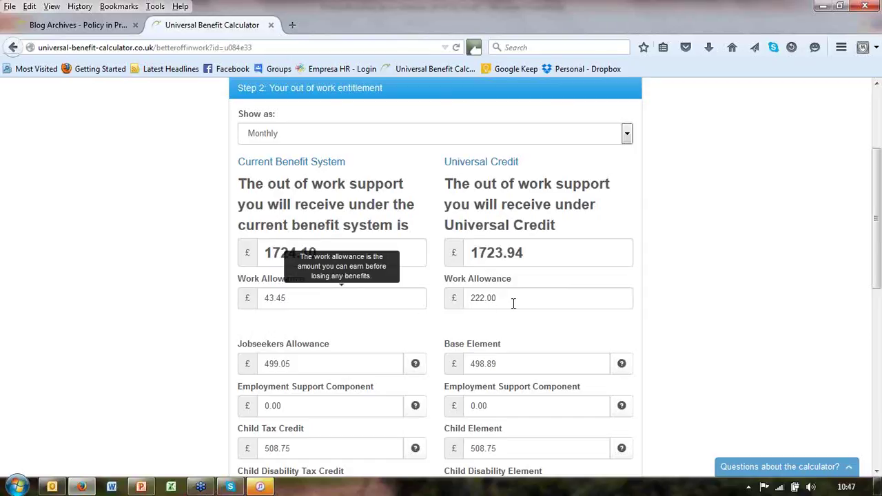
{"action": "mouse_move", "coordinate": [514, 303]}
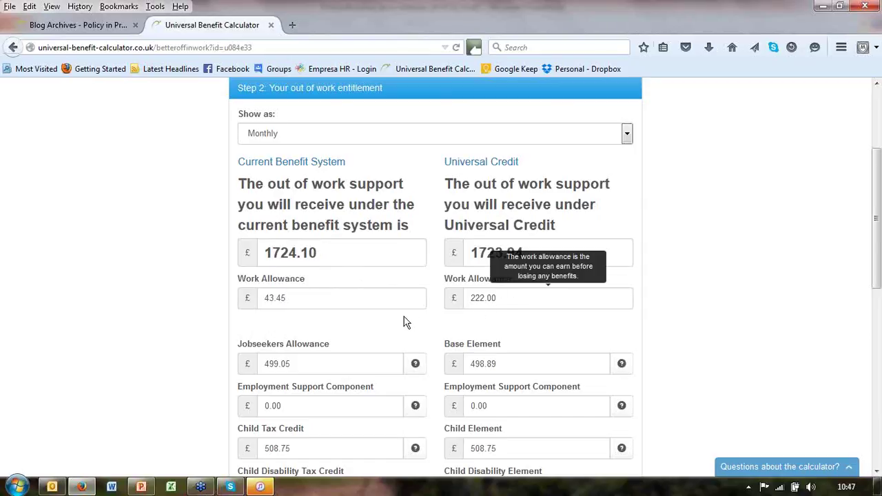
{"action": "scroll", "coordinate": [405, 322], "scroll_direction": "down", "scroll_amount": 2}
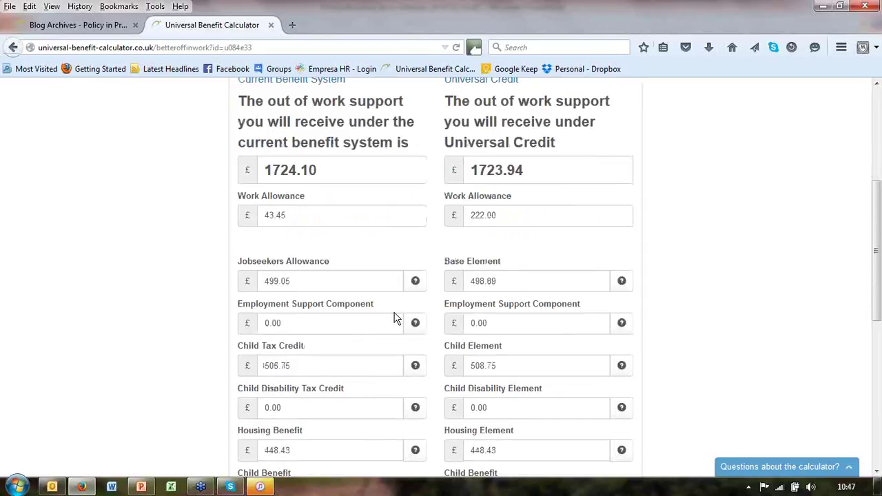
Inspect the Housing Benefit breakdown under the current system, including bedrooms entitled to, and close it
{"action": "scroll", "coordinate": [396, 319], "scroll_direction": "down", "scroll_amount": 3}
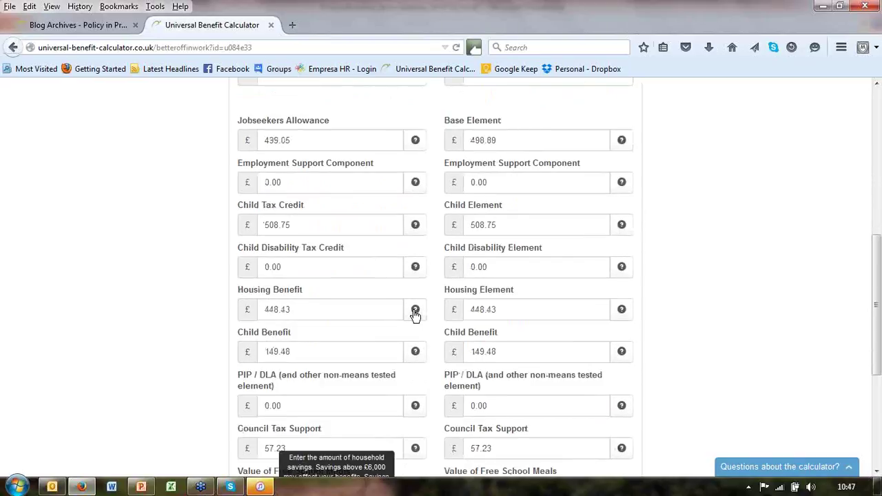
{"action": "left_click", "coordinate": [415, 312]}
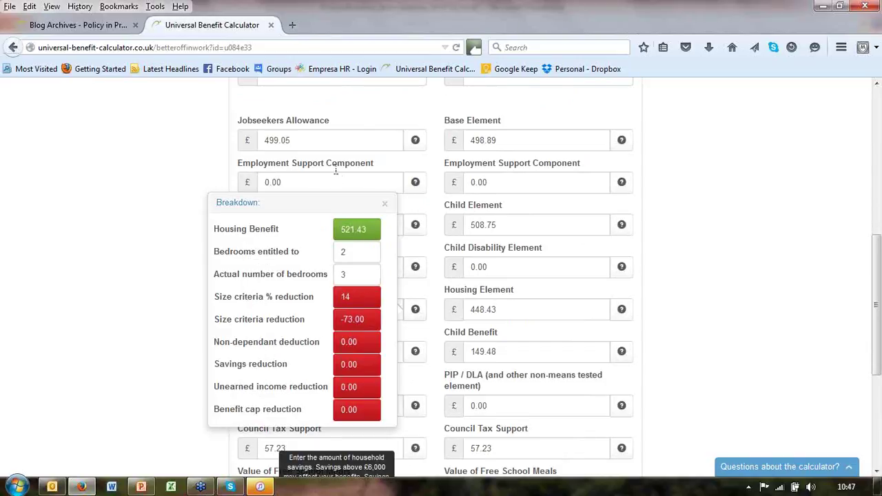
{"action": "left_click", "coordinate": [349, 253]}
{"action": "left_click", "coordinate": [384, 205]}
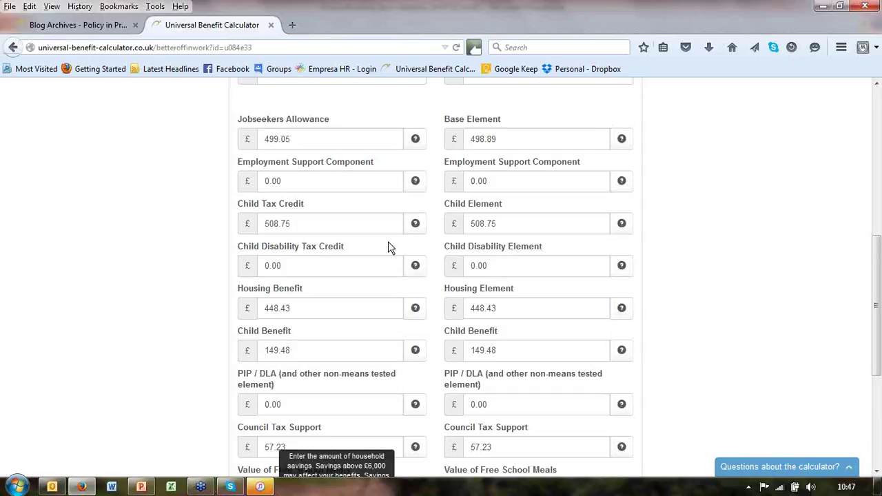
Continue to the employment details for the move-into-work scenario and check the hourly wage for Job 1
{"action": "scroll", "coordinate": [388, 248], "scroll_direction": "down", "scroll_amount": 3}
{"action": "scroll", "coordinate": [388, 307], "scroll_direction": "down", "scroll_amount": 1}
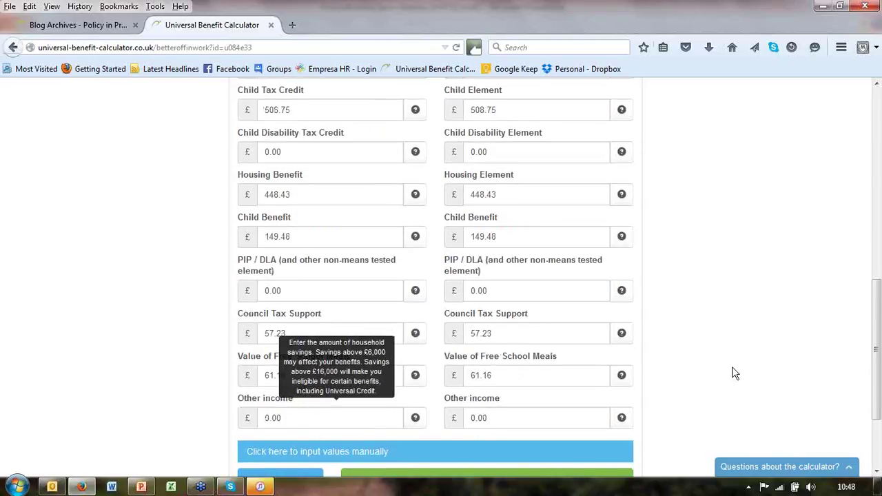
{"action": "scroll", "coordinate": [750, 338], "scroll_direction": "down", "scroll_amount": 3}
{"action": "scroll", "coordinate": [746, 338], "scroll_direction": "up", "scroll_amount": 1}
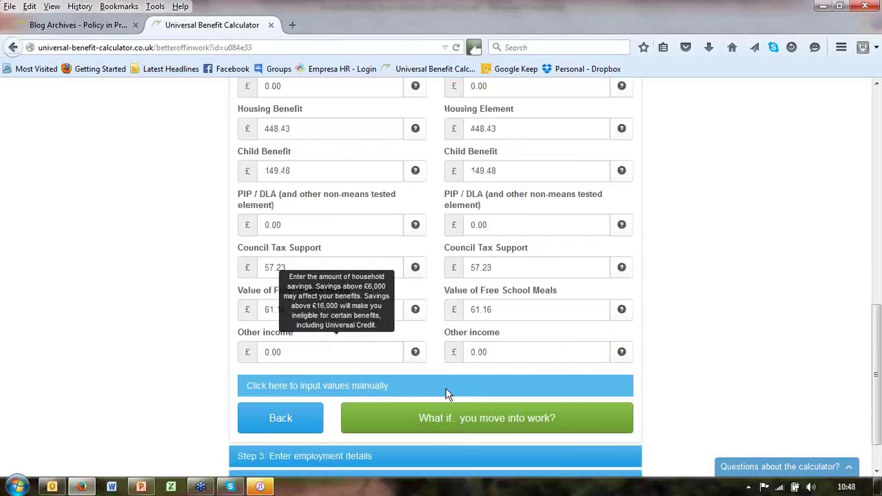
{"action": "left_click", "coordinate": [444, 426]}
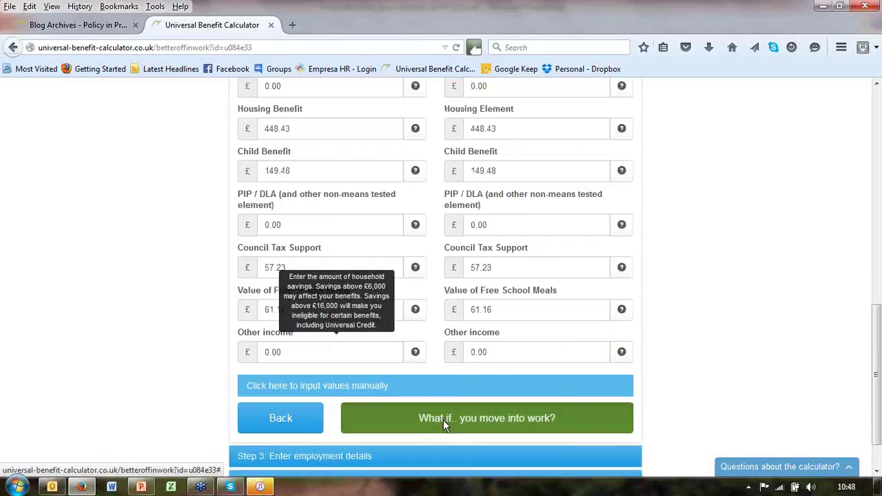
{"action": "scroll", "coordinate": [449, 386], "scroll_direction": "up", "scroll_amount": 5}
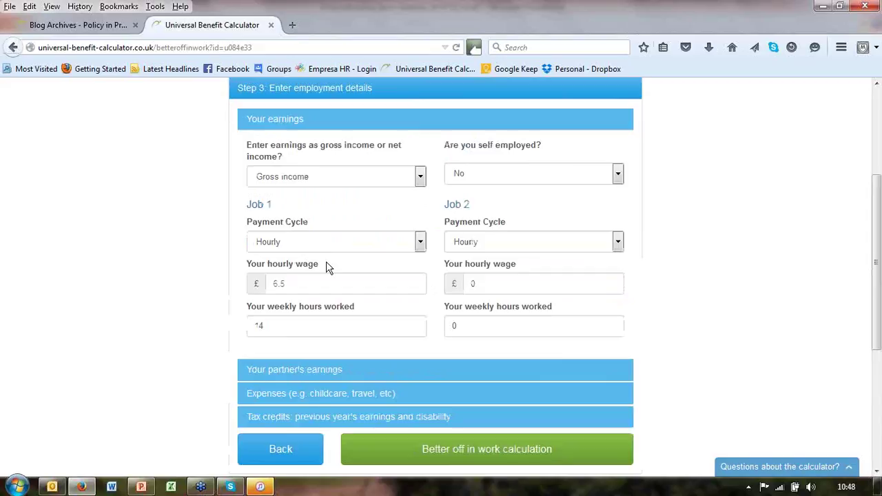
{"action": "left_click", "coordinate": [301, 285]}
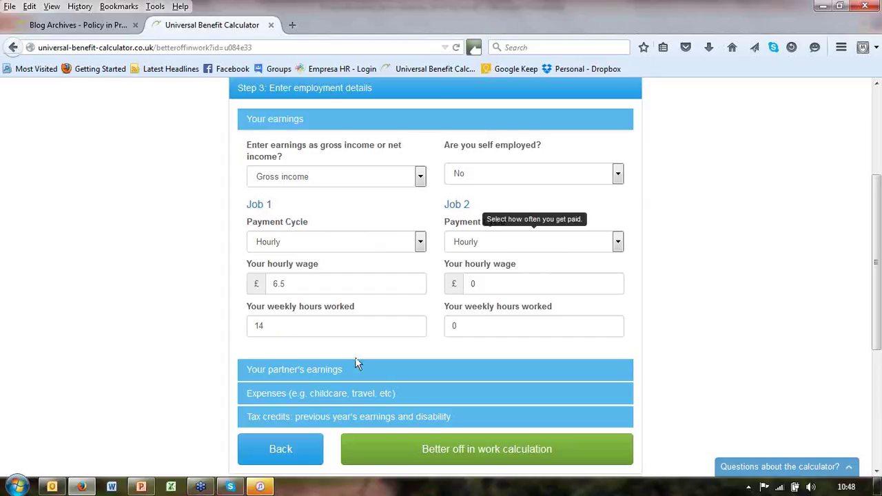
Review the partner's earnings and the childcare, travel and other work expenses for the move-into-work scenario
{"action": "left_click", "coordinate": [307, 375]}
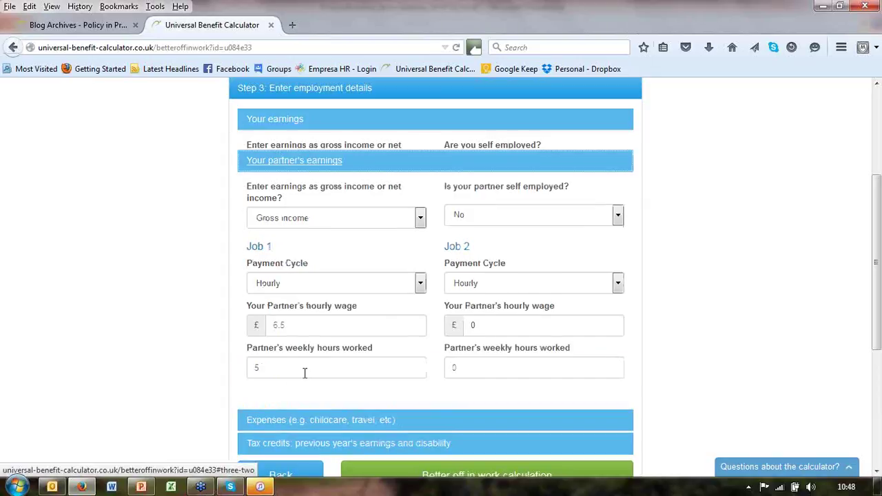
{"action": "scroll", "coordinate": [313, 378], "scroll_direction": "down", "scroll_amount": 2}
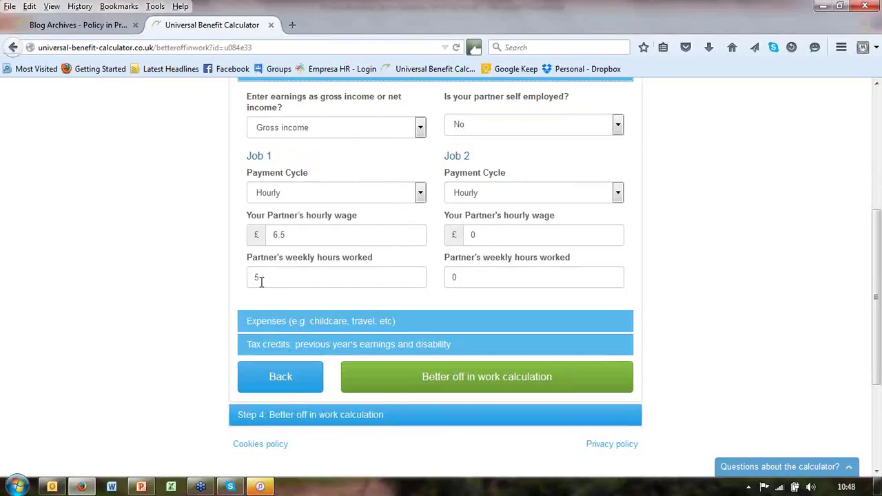
{"action": "left_click", "coordinate": [273, 324]}
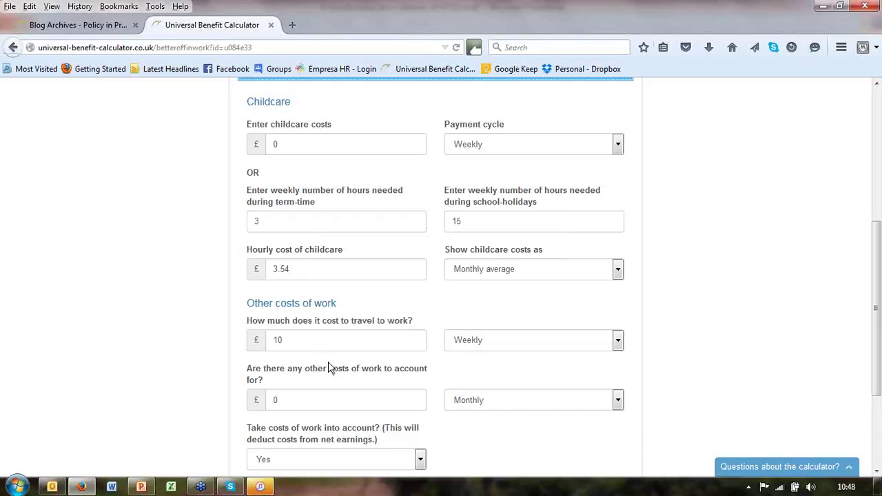
{"action": "scroll", "coordinate": [330, 369], "scroll_direction": "down", "scroll_amount": 2}
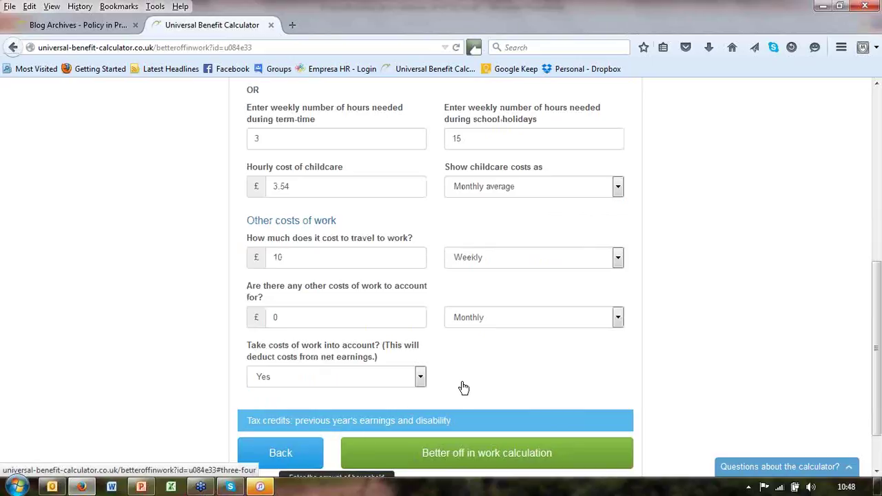
{"action": "scroll", "coordinate": [459, 393], "scroll_direction": "down", "scroll_amount": 2}
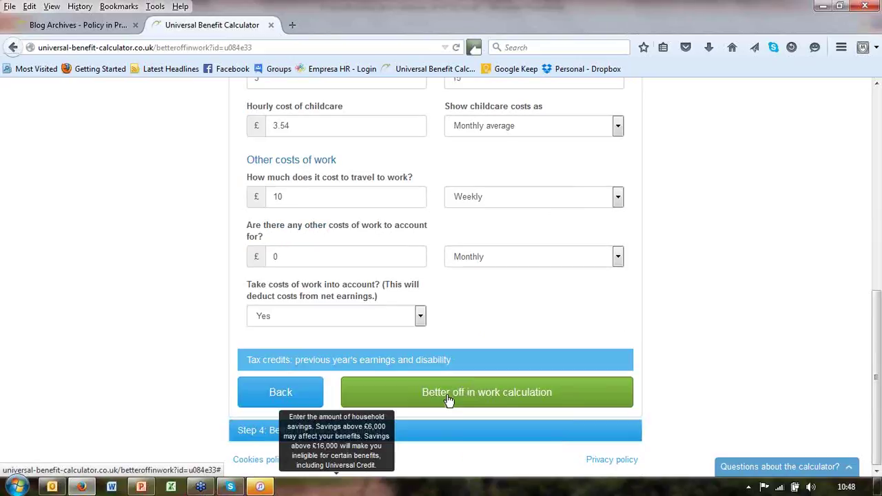
Run the better off in work calculation and open the in-work comparison chart for the current system
{"action": "left_click", "coordinate": [448, 399]}
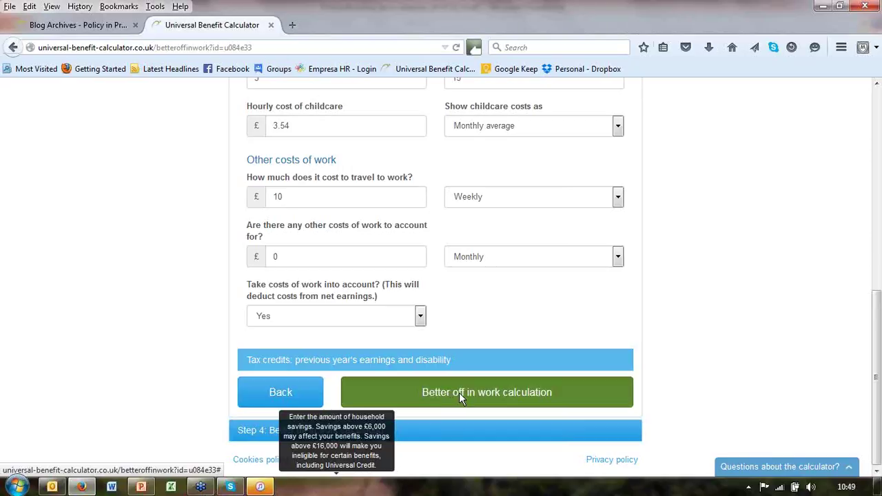
{"action": "left_click", "coordinate": [459, 392]}
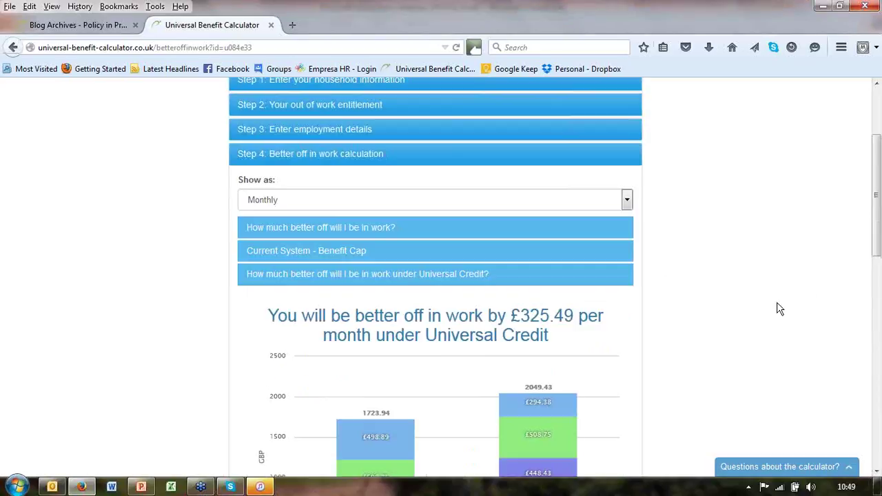
{"action": "scroll", "coordinate": [779, 310], "scroll_direction": "down", "scroll_amount": 2}
{"action": "scroll", "coordinate": [321, 199], "scroll_direction": "up", "scroll_amount": 1}
{"action": "left_click", "coordinate": [330, 170]}
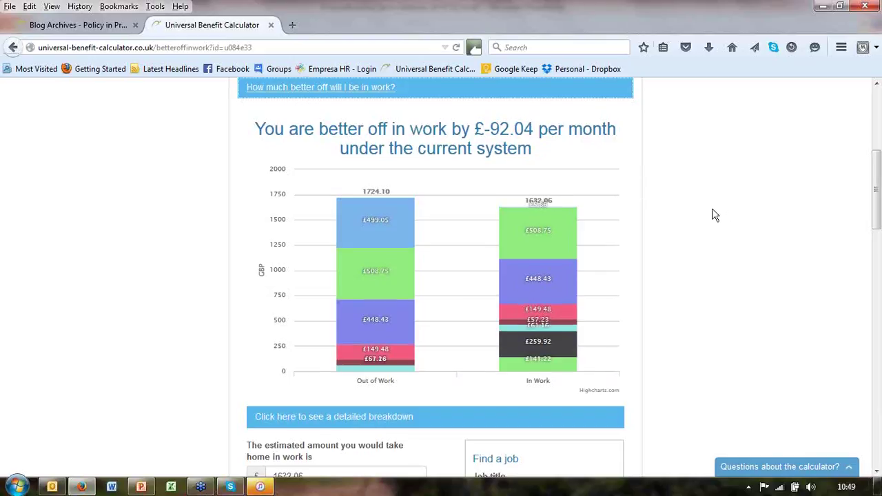
Expand the detailed in-work breakdown under the current system, inspect how net earnings are made up, and close that explanation
{"action": "scroll", "coordinate": [422, 360], "scroll_direction": "down", "scroll_amount": 3}
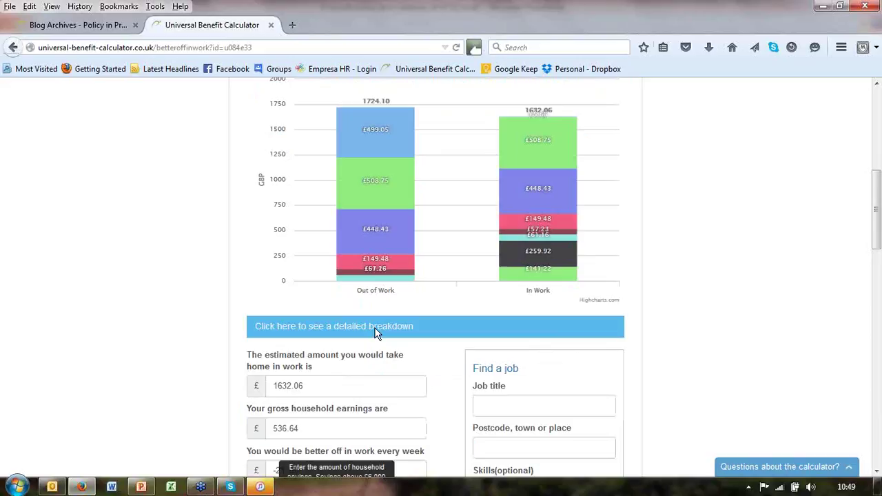
{"action": "scroll", "coordinate": [376, 328], "scroll_direction": "down", "scroll_amount": 2}
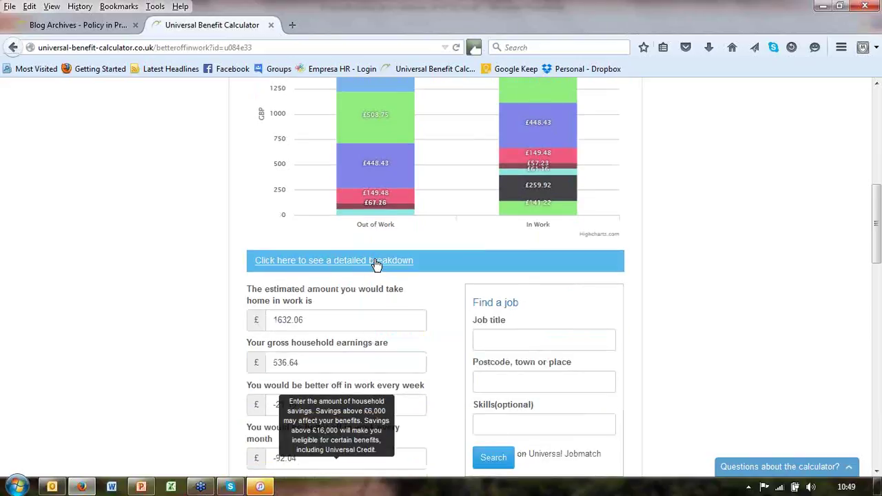
{"action": "left_click", "coordinate": [378, 269]}
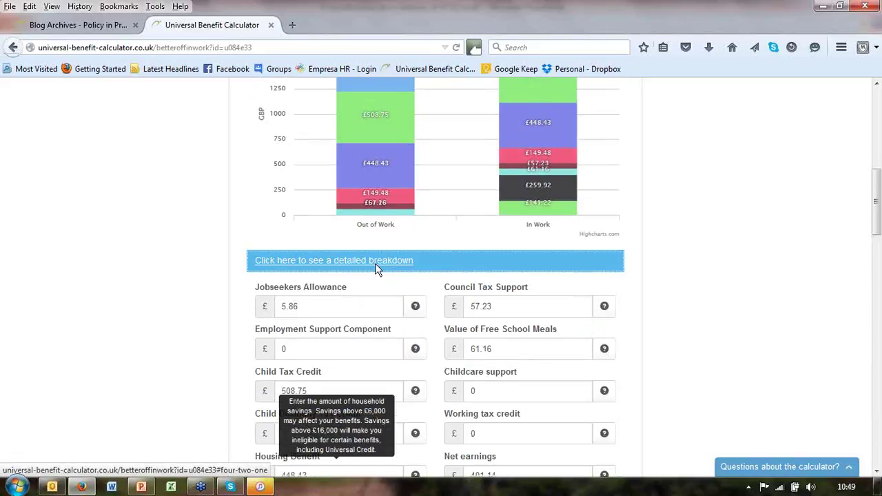
{"action": "scroll", "coordinate": [733, 345], "scroll_direction": "down", "scroll_amount": 5}
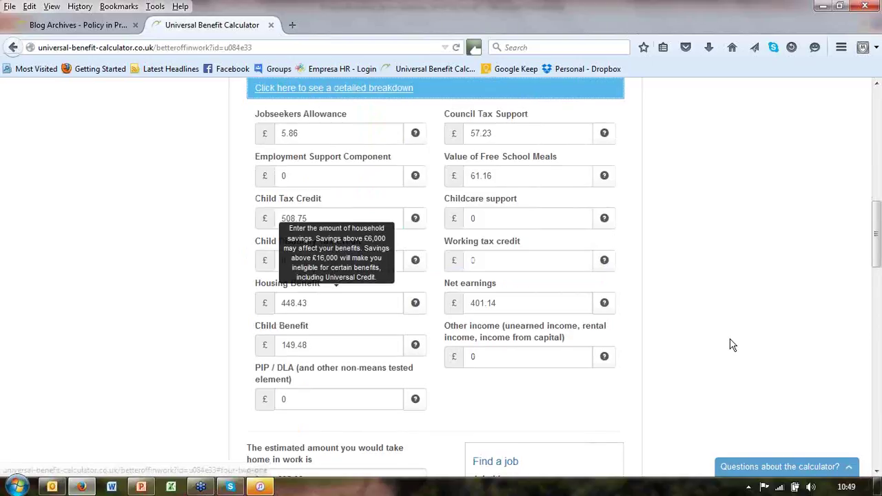
{"action": "scroll", "coordinate": [733, 346], "scroll_direction": "down", "scroll_amount": 2}
{"action": "left_click", "coordinate": [605, 225]}
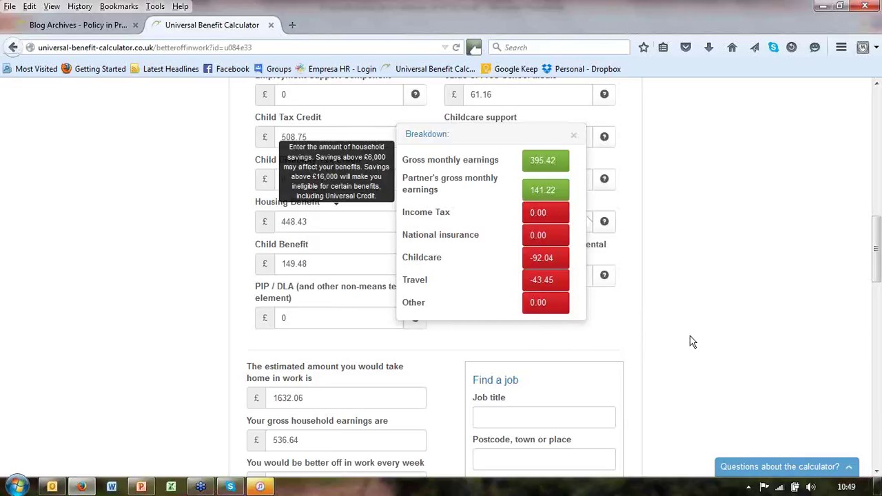
{"action": "scroll", "coordinate": [691, 342], "scroll_direction": "up", "scroll_amount": 1}
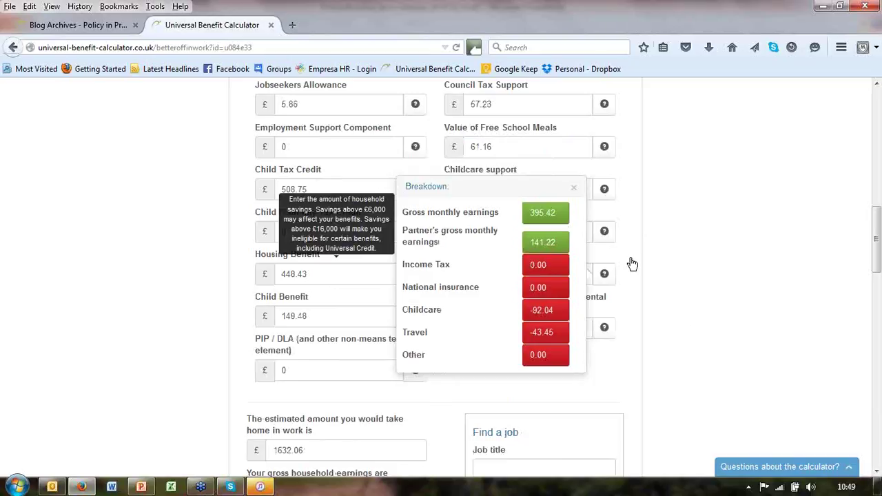
{"action": "left_click", "coordinate": [575, 188]}
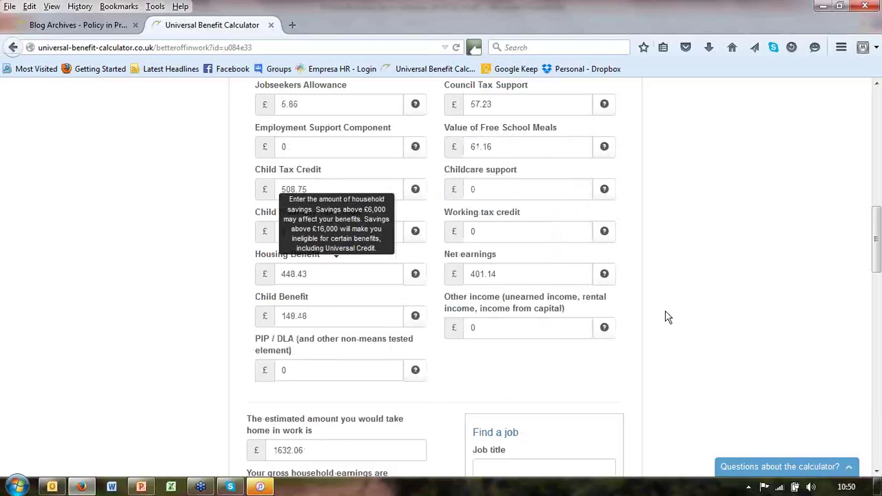
Check the weekly, monthly and yearly better-off amounts under the current system and view its Benefit Cap chart
{"action": "scroll", "coordinate": [668, 329], "scroll_direction": "down", "scroll_amount": 2}
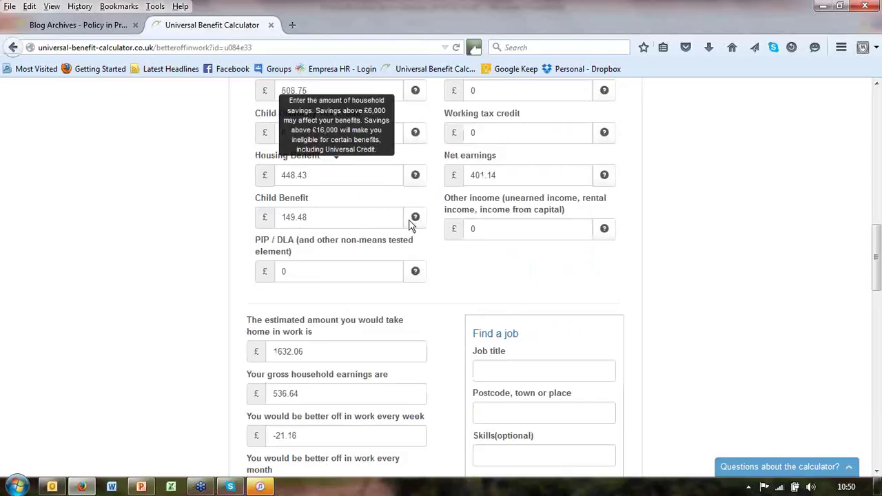
{"action": "scroll", "coordinate": [412, 223], "scroll_direction": "down", "scroll_amount": 1}
{"action": "scroll", "coordinate": [417, 257], "scroll_direction": "down", "scroll_amount": 2}
{"action": "scroll", "coordinate": [418, 261], "scroll_direction": "down", "scroll_amount": 1}
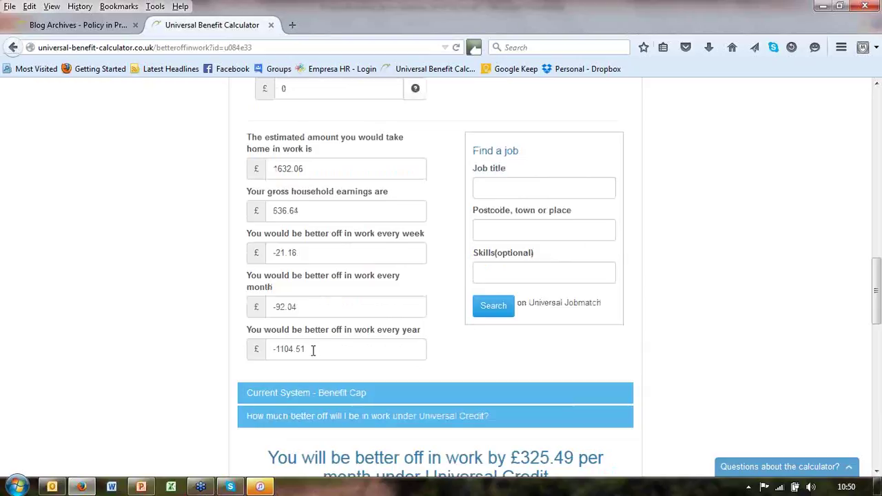
{"action": "left_click", "coordinate": [341, 395]}
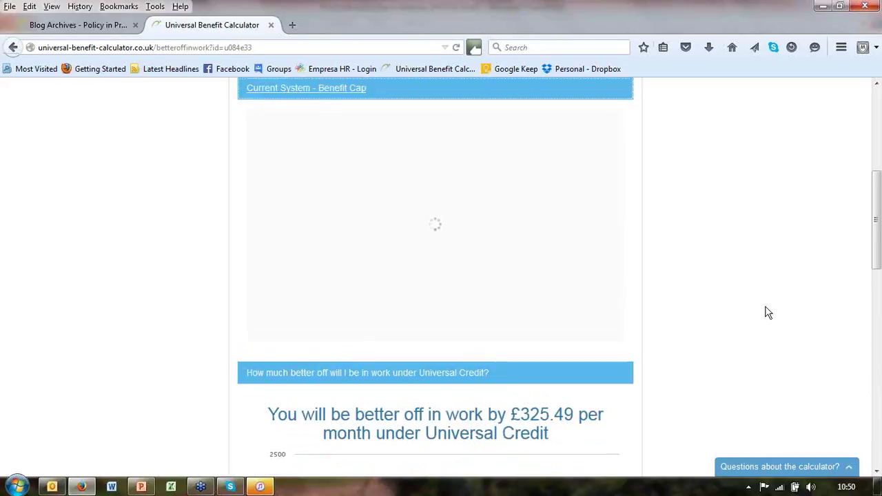
{"action": "scroll", "coordinate": [769, 313], "scroll_direction": "up", "scroll_amount": 1}
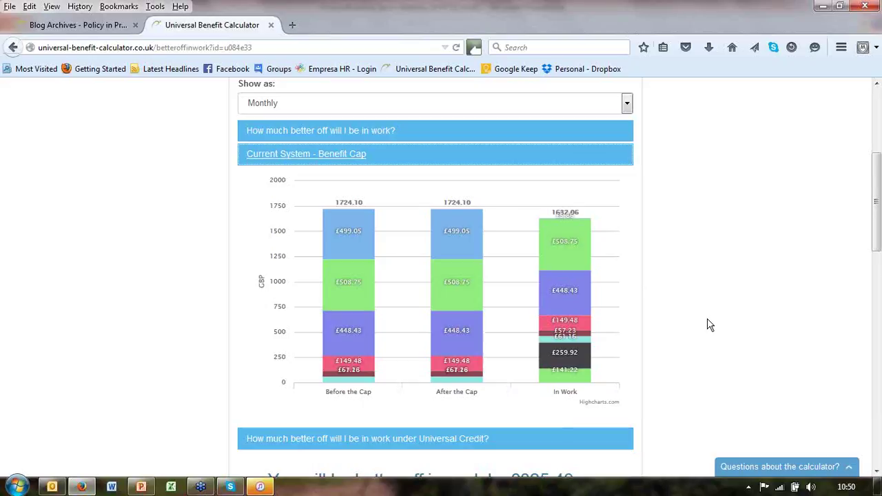
Examine the chart comparing out-of-work and in-work income under Universal Credit
{"action": "scroll", "coordinate": [710, 325], "scroll_direction": "down", "scroll_amount": 5}
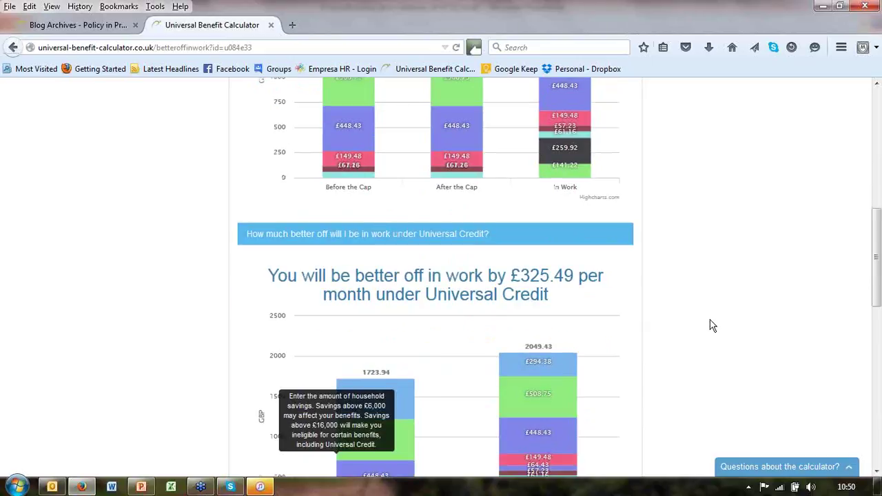
{"action": "scroll", "coordinate": [690, 323], "scroll_direction": "down", "scroll_amount": 2}
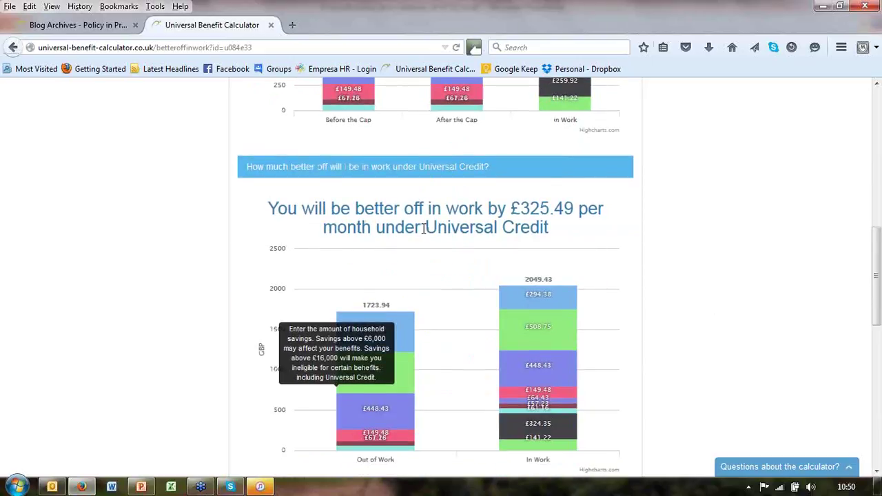
{"action": "scroll", "coordinate": [423, 227], "scroll_direction": "down", "scroll_amount": 2}
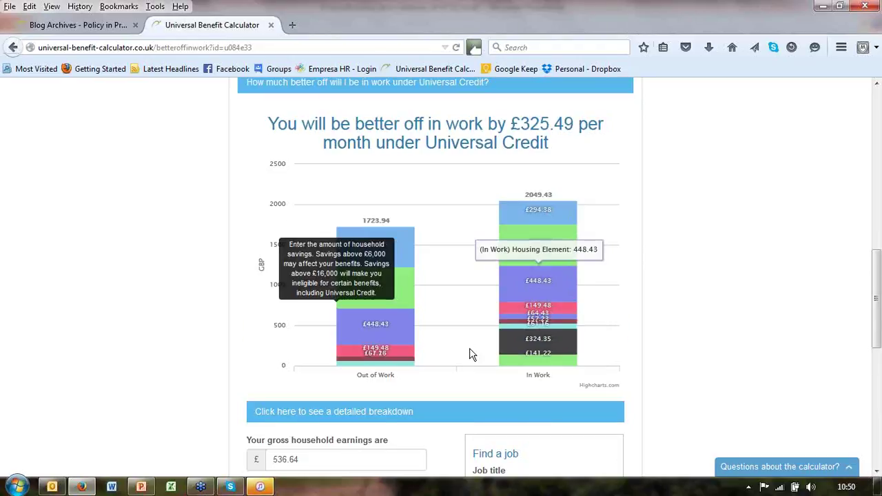
Search Universal Jobmatch for Carpenter jobs in Wirral using the Find a job form beside the Universal Credit results
{"action": "scroll", "coordinate": [469, 354], "scroll_direction": "down", "scroll_amount": 4}
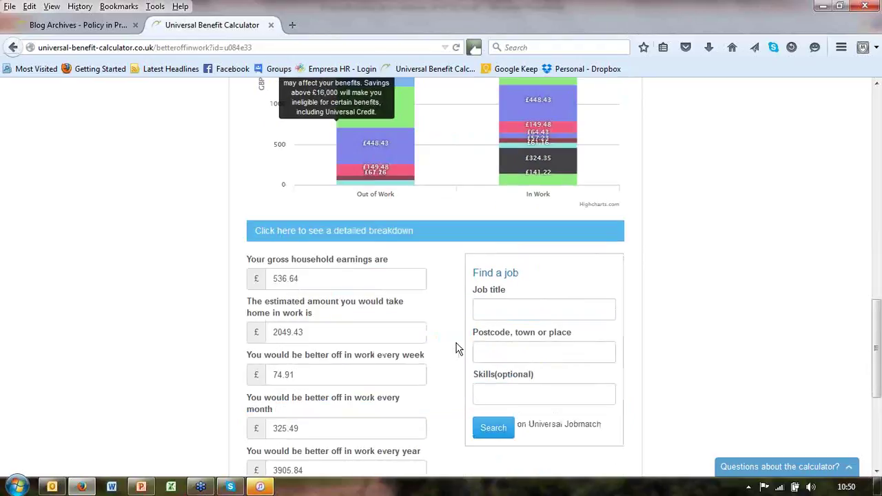
{"action": "left_click", "coordinate": [483, 311]}
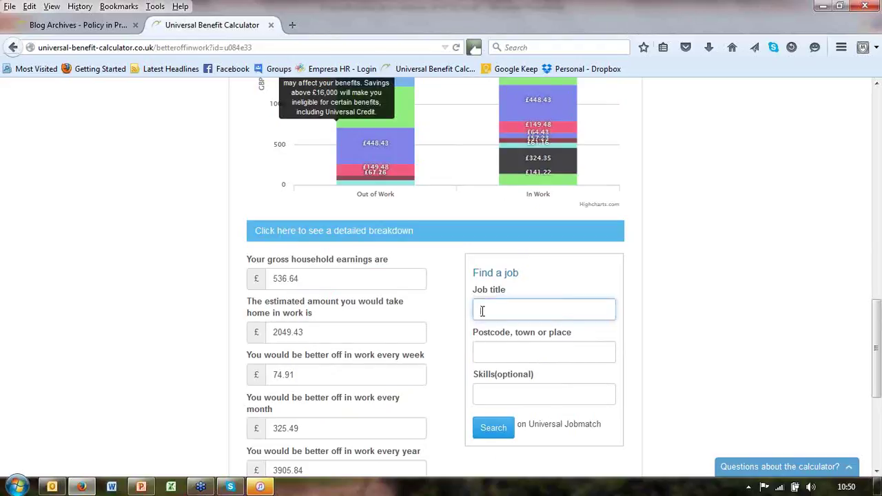
{"action": "type", "text": "c"}
{"action": "left_click", "coordinate": [497, 329]}
{"action": "left_click", "coordinate": [494, 354]}
{"action": "type", "text": "W"}
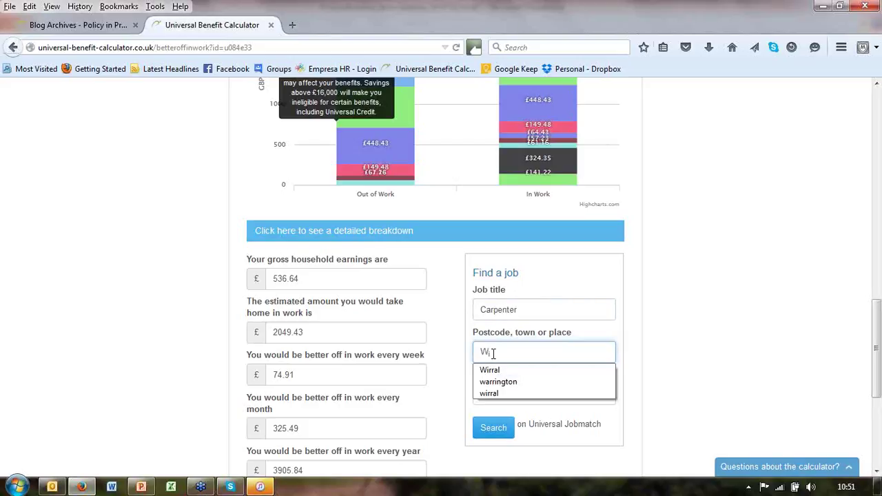
{"action": "left_click", "coordinate": [491, 371]}
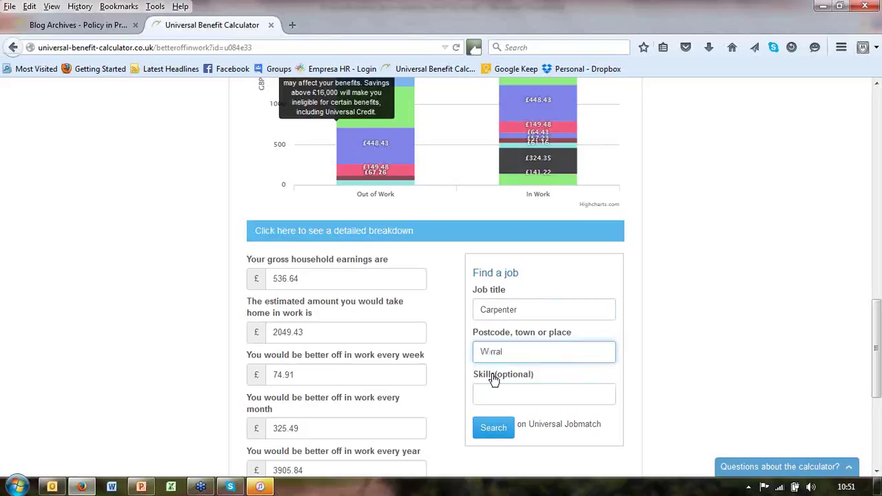
{"action": "left_click", "coordinate": [494, 429]}
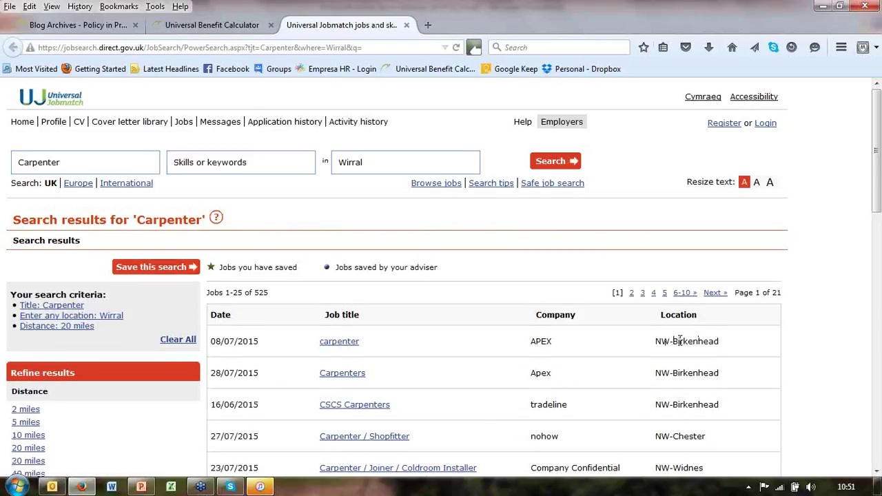
Look through the Carpenter vacancies on the Universal Jobmatch results page, including their job titles, companies and locations
{"action": "scroll", "coordinate": [680, 341], "scroll_direction": "down", "scroll_amount": 1}
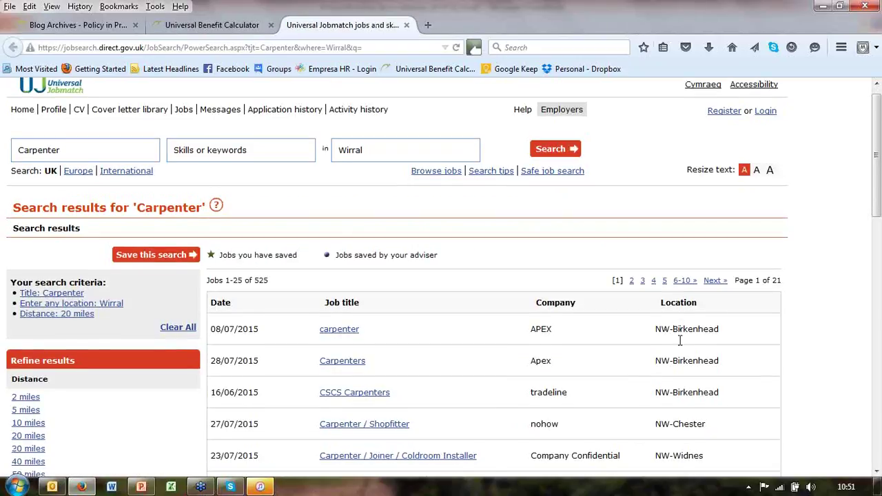
{"action": "scroll", "coordinate": [679, 340], "scroll_direction": "down", "scroll_amount": 2}
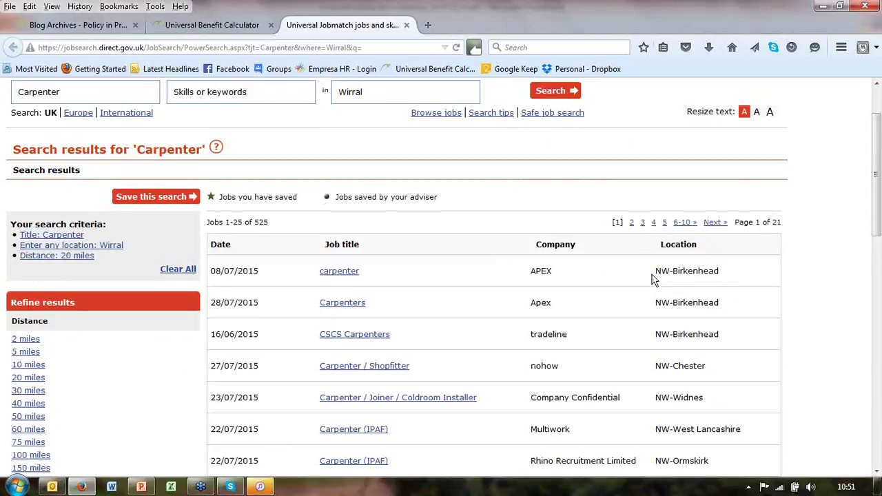
{"action": "scroll", "coordinate": [654, 279], "scroll_direction": "up", "scroll_amount": 1}
{"action": "scroll", "coordinate": [653, 313], "scroll_direction": "up", "scroll_amount": 1}
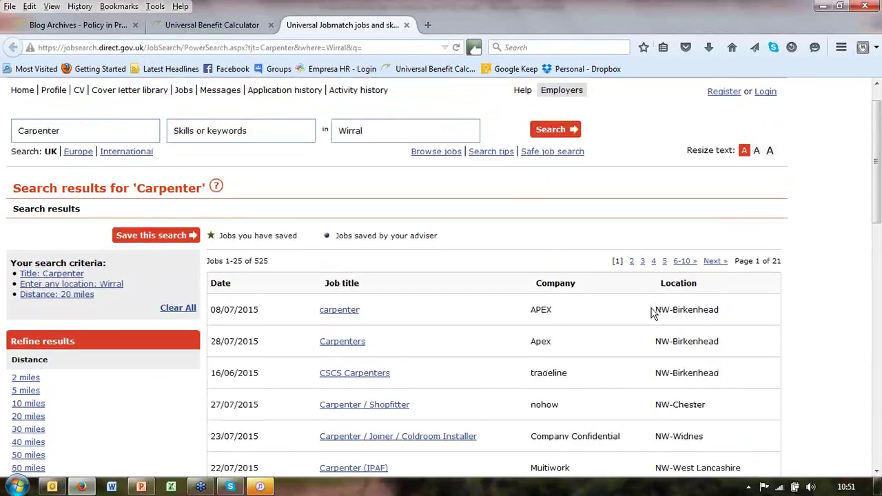
{"action": "scroll", "coordinate": [651, 315], "scroll_direction": "down", "scroll_amount": 3}
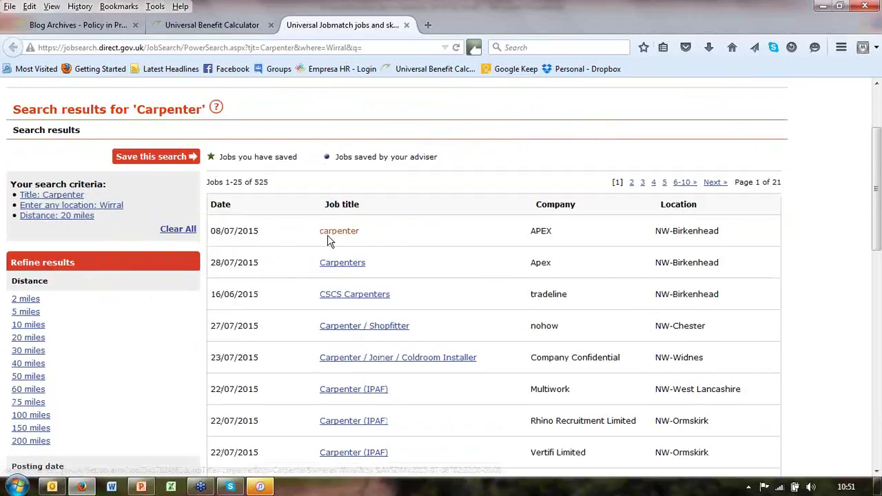
{"action": "scroll", "coordinate": [328, 167], "scroll_direction": "up", "scroll_amount": 3}
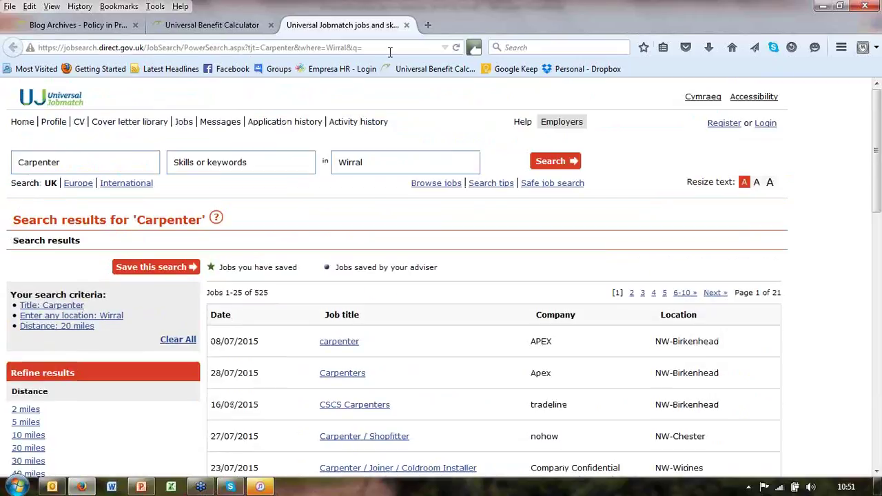
Return to the Universal Benefit Calculator results and open the take home income chart
{"action": "left_click", "coordinate": [212, 25]}
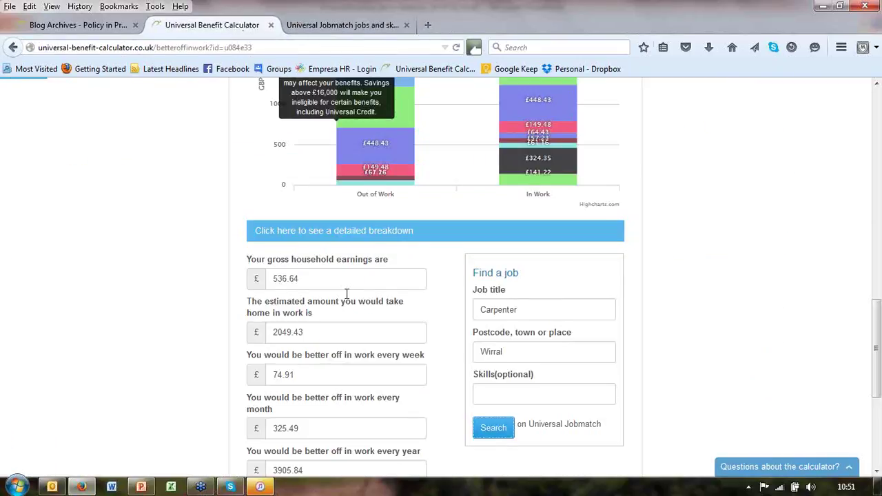
{"action": "scroll", "coordinate": [346, 293], "scroll_direction": "down", "scroll_amount": 2}
{"action": "scroll", "coordinate": [346, 293], "scroll_direction": "down", "scroll_amount": 2}
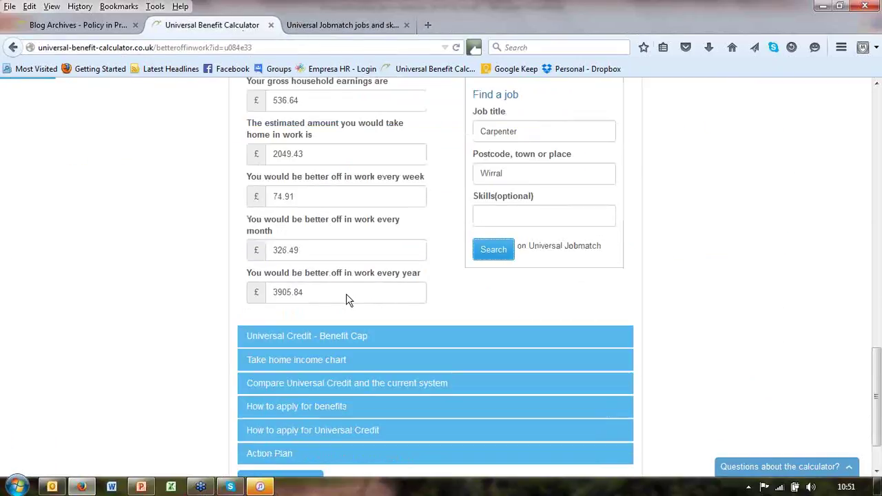
{"action": "scroll", "coordinate": [337, 317], "scroll_direction": "down", "scroll_amount": 1}
{"action": "left_click", "coordinate": [325, 332]}
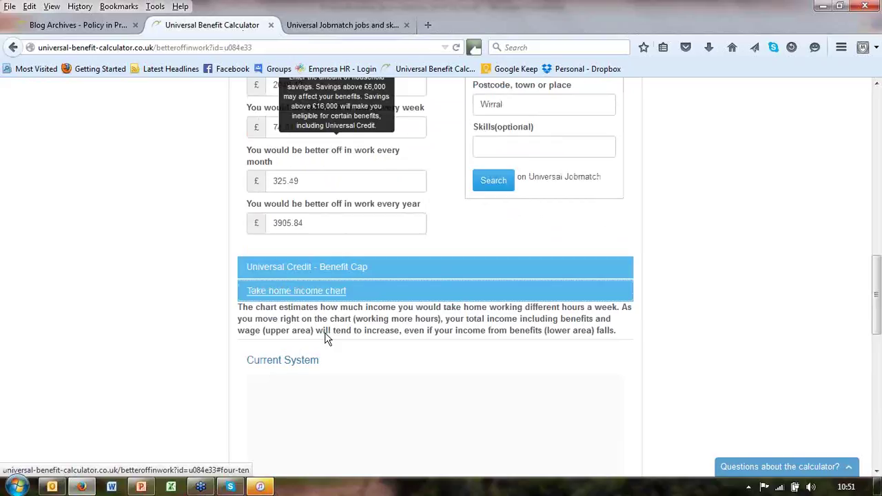
Examine the take home income charts by weekly hours worked for the Current System and Universal Credit
{"action": "scroll", "coordinate": [327, 338], "scroll_direction": "down", "scroll_amount": 5}
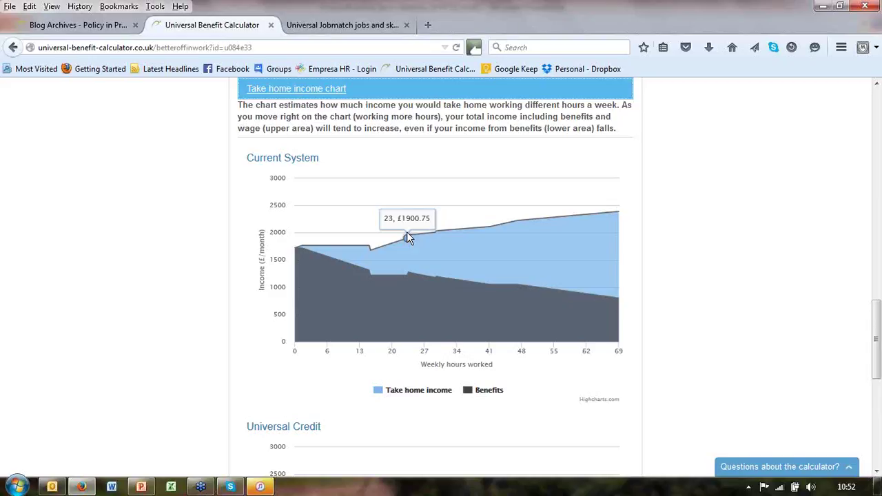
{"action": "scroll", "coordinate": [394, 268], "scroll_direction": "down", "scroll_amount": 4}
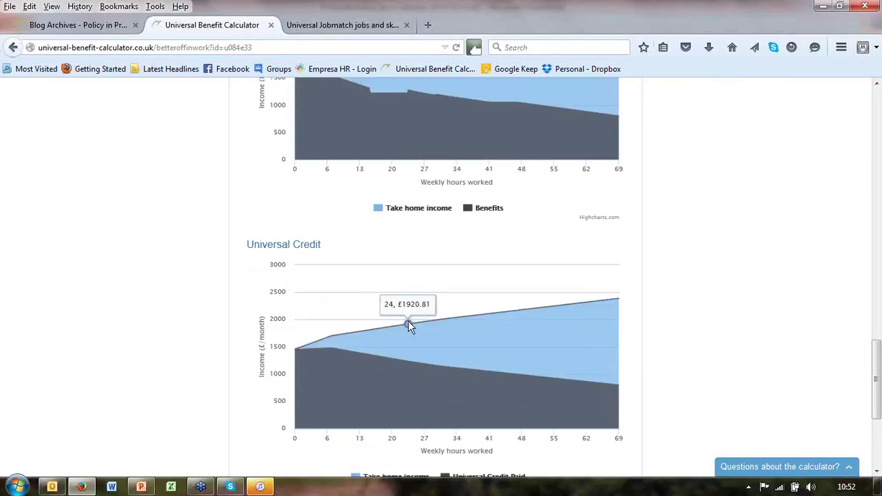
{"action": "scroll", "coordinate": [408, 321], "scroll_direction": "down", "scroll_amount": 2}
{"action": "scroll", "coordinate": [410, 325], "scroll_direction": "down", "scroll_amount": 2}
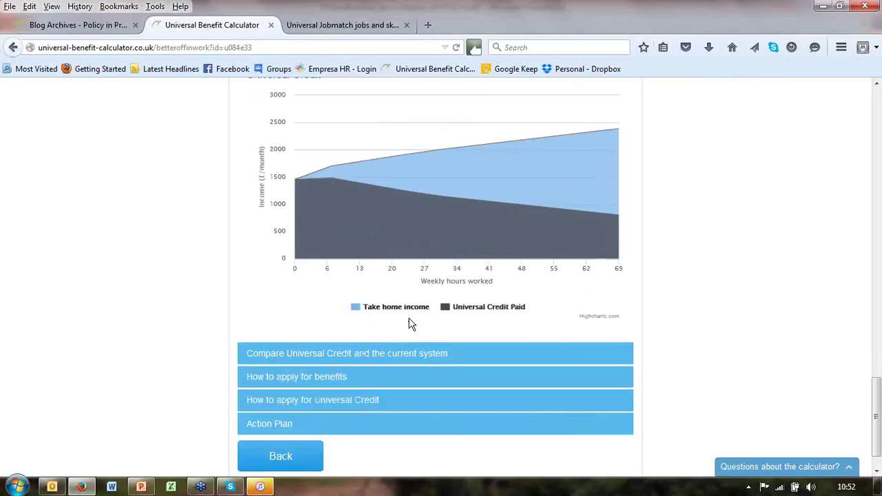
Open the comparison of Universal Credit and the current system and examine its out-of-work and in-work charts
{"action": "left_click", "coordinate": [381, 355]}
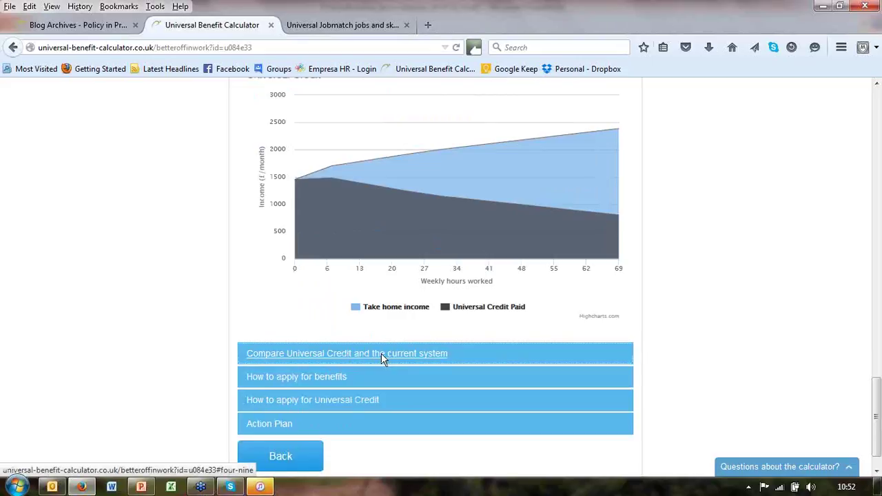
{"action": "left_click", "coordinate": [382, 356]}
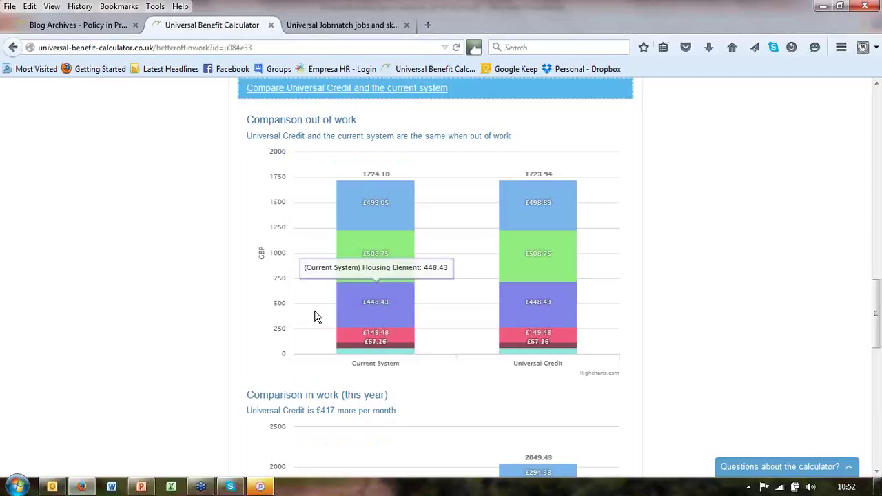
{"action": "scroll", "coordinate": [316, 314], "scroll_direction": "down", "scroll_amount": 4}
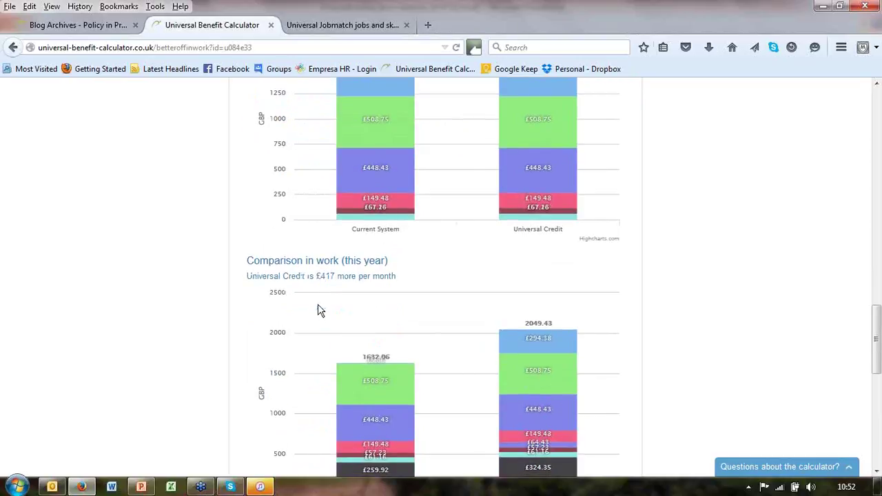
{"action": "scroll", "coordinate": [318, 310], "scroll_direction": "down", "scroll_amount": 2}
{"action": "scroll", "coordinate": [318, 306], "scroll_direction": "down", "scroll_amount": 5}
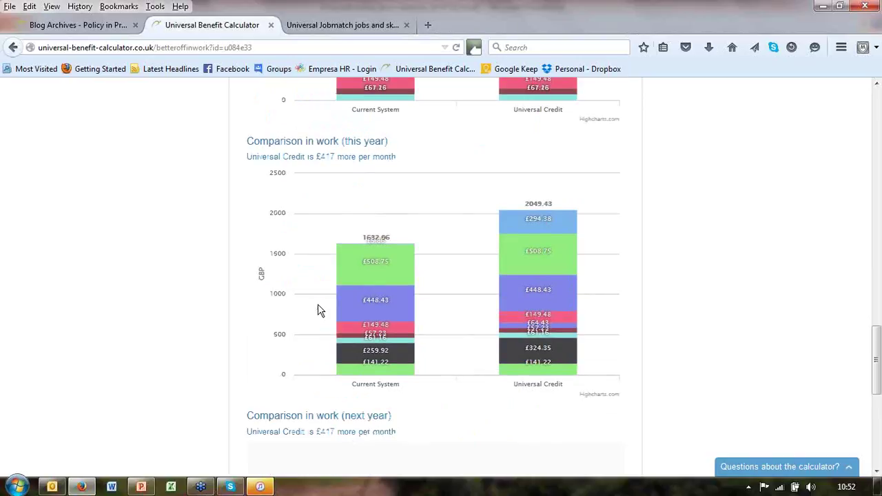
{"action": "scroll", "coordinate": [317, 310], "scroll_direction": "down", "scroll_amount": 1}
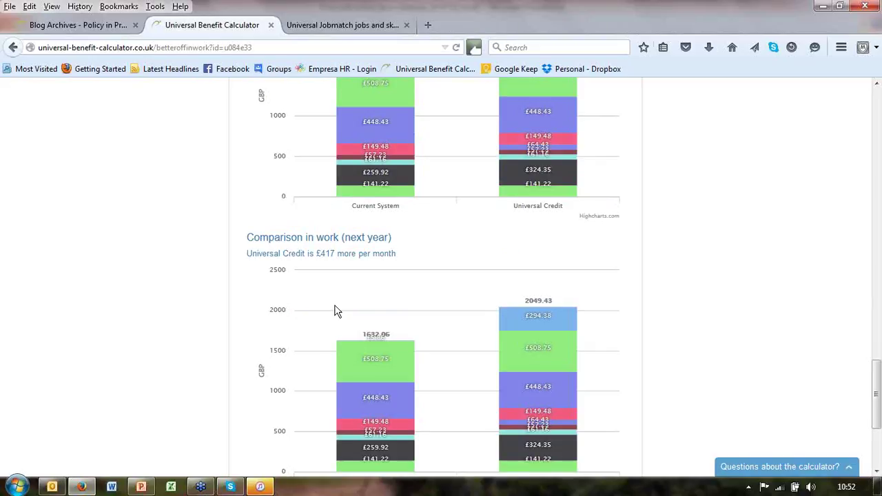
Open the Action Plan section and review its actions and target dates
{"action": "scroll", "coordinate": [345, 308], "scroll_direction": "down", "scroll_amount": 5}
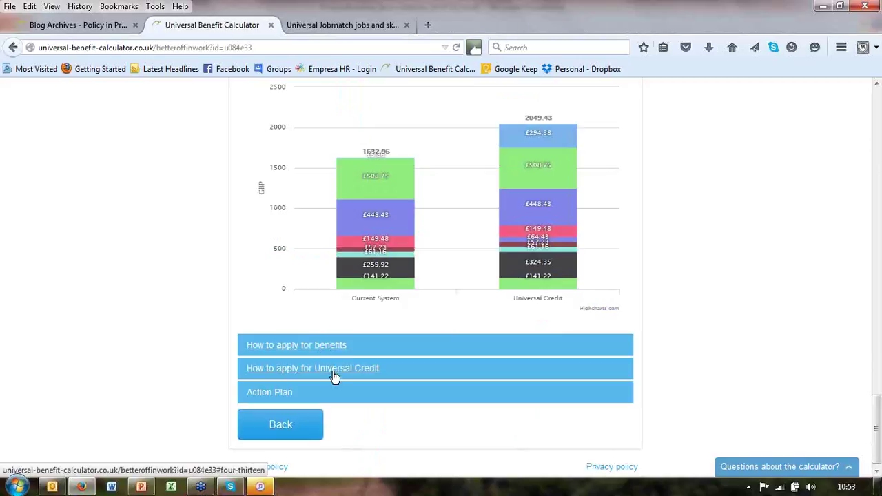
{"action": "left_click", "coordinate": [283, 400]}
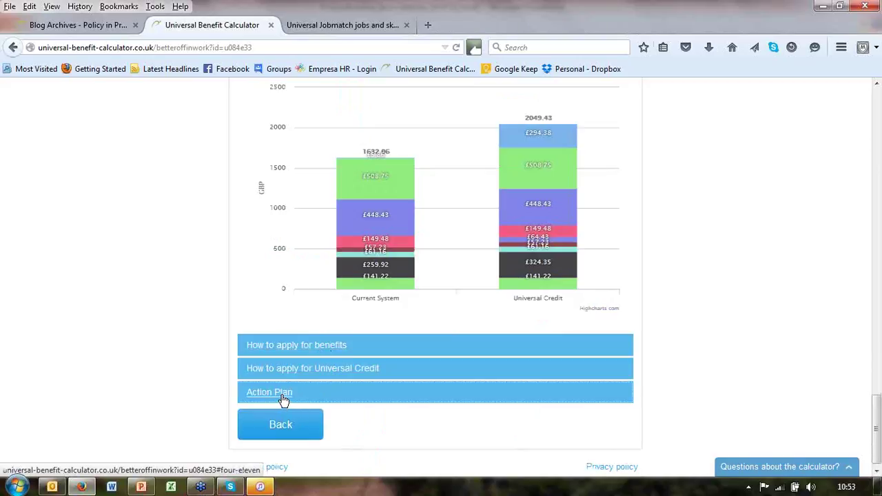
{"action": "scroll", "coordinate": [289, 345], "scroll_direction": "down", "scroll_amount": 3}
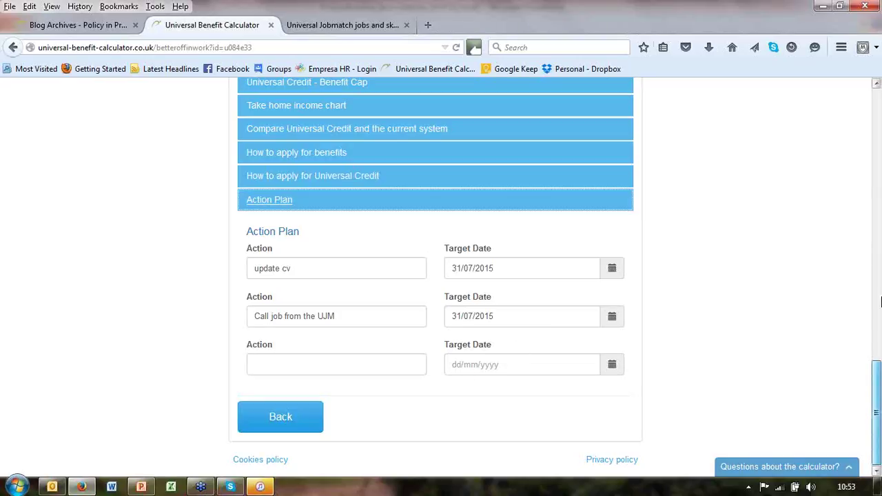
Save the calculation report and select the web address given for the saved report
{"action": "scroll", "coordinate": [880, 190], "scroll_direction": "up", "scroll_amount": 10}
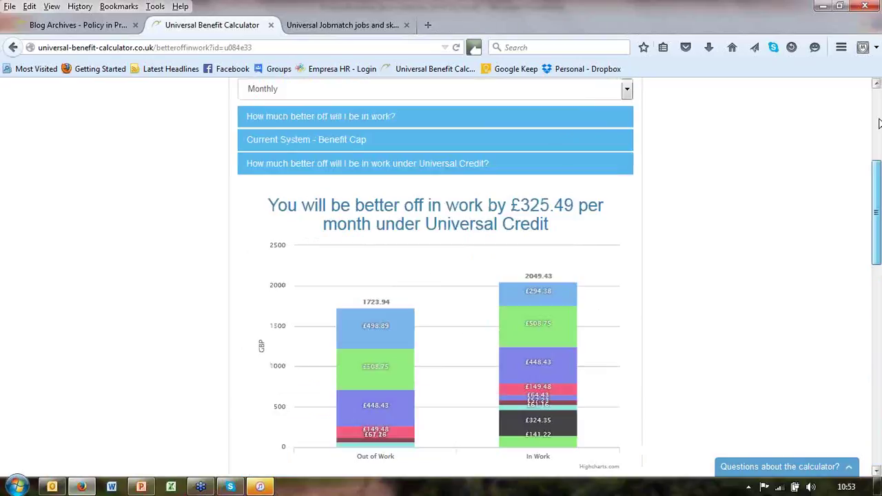
{"action": "scroll", "coordinate": [879, 123], "scroll_direction": "up", "scroll_amount": 4}
{"action": "left_click", "coordinate": [530, 112]}
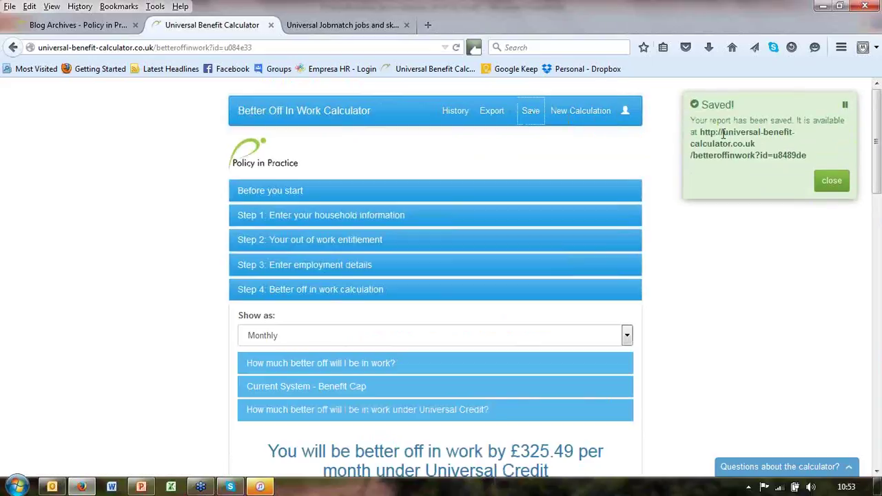
{"action": "left_click_drag", "start_coordinate": [701, 133], "coordinate": [808, 155]}
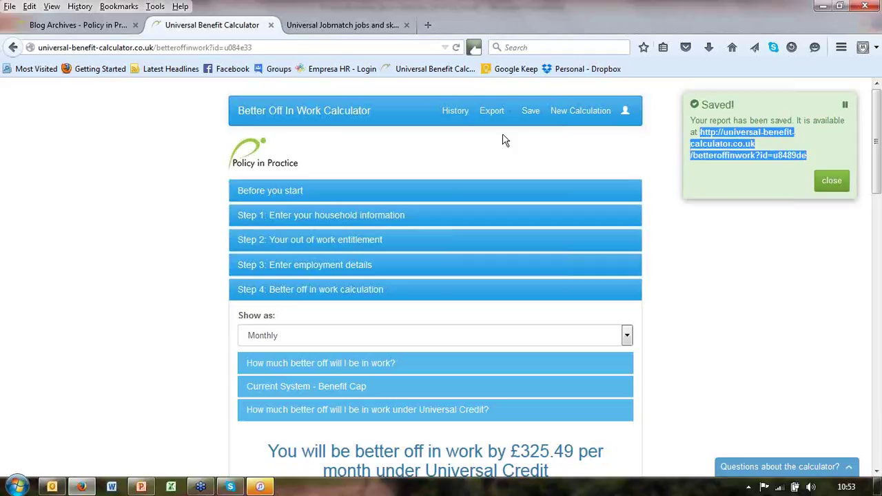
Export the report as a PDF, download it and open it with Adobe Reader
{"action": "left_click", "coordinate": [490, 117]}
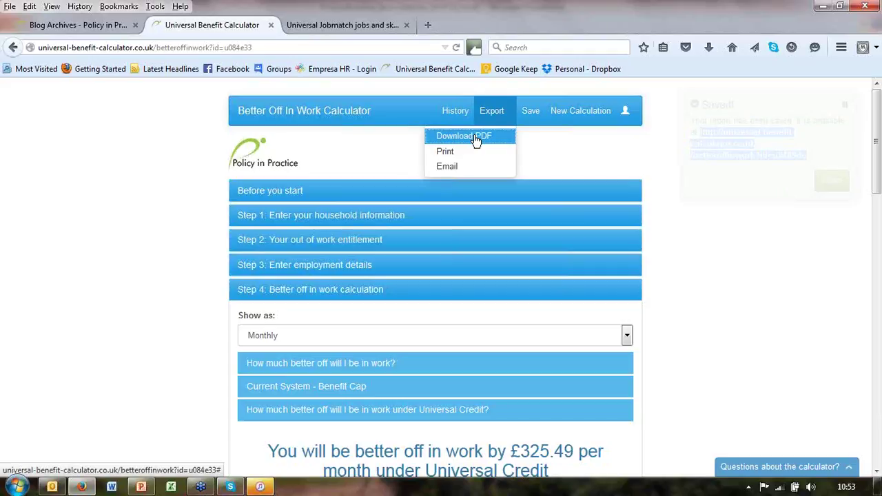
{"action": "left_click", "coordinate": [475, 136]}
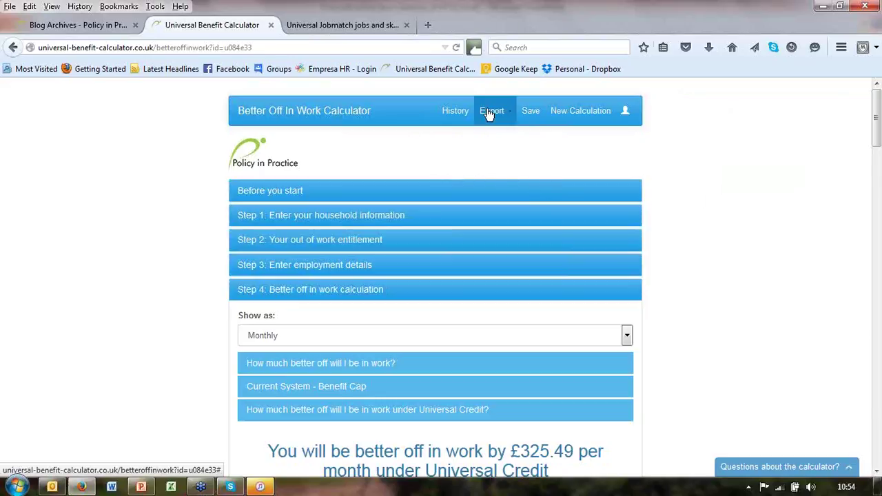
{"action": "left_click", "coordinate": [490, 115]}
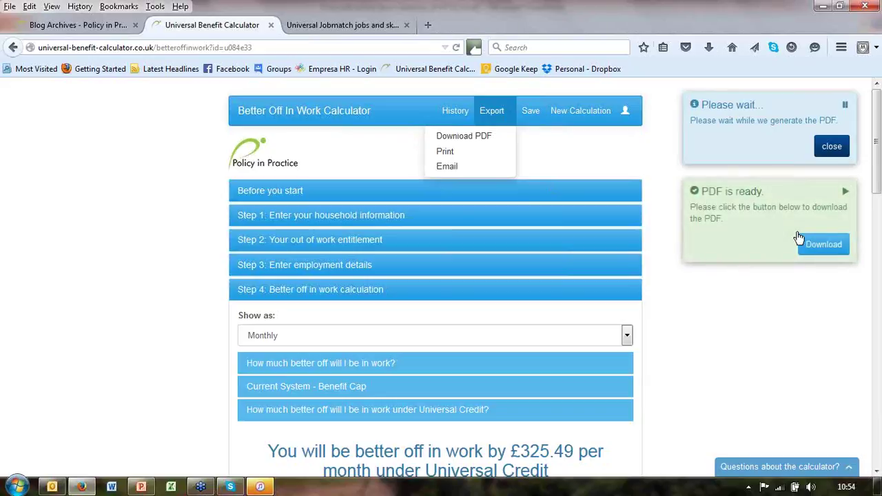
{"action": "left_click", "coordinate": [823, 249]}
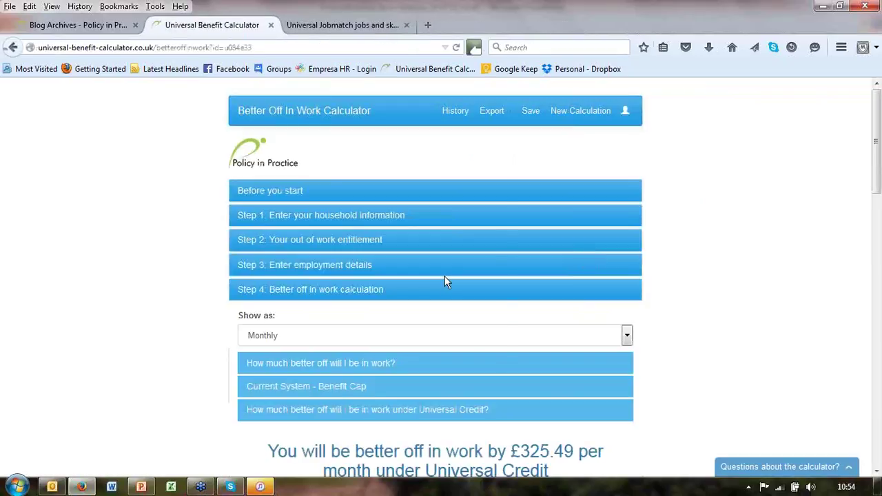
{"action": "left_click", "coordinate": [260, 265]}
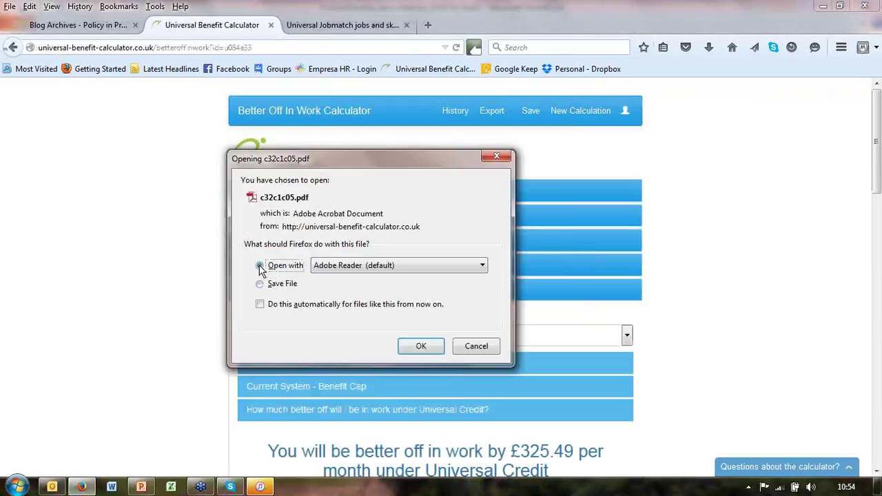
{"action": "left_click", "coordinate": [419, 347]}
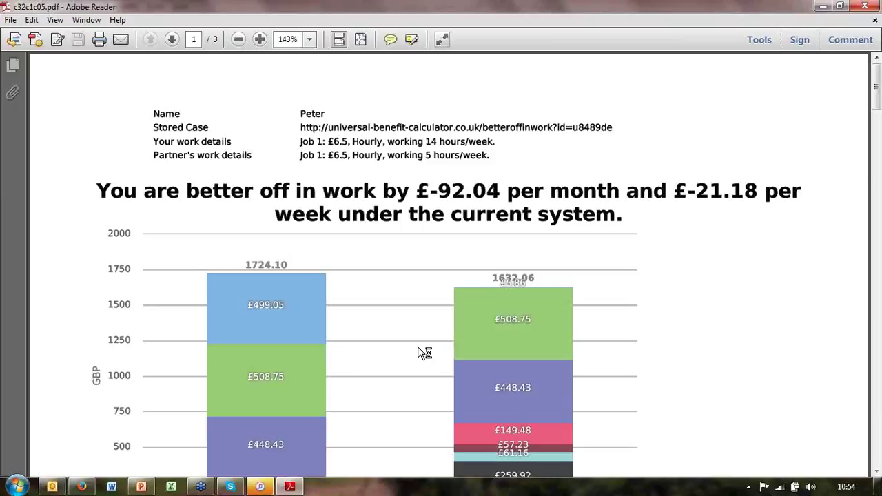
Review the PDF at 100% zoom, covering both systems' income breakdowns and the Action Plan page, and close Adobe Reader
{"action": "left_click", "coordinate": [237, 40]}
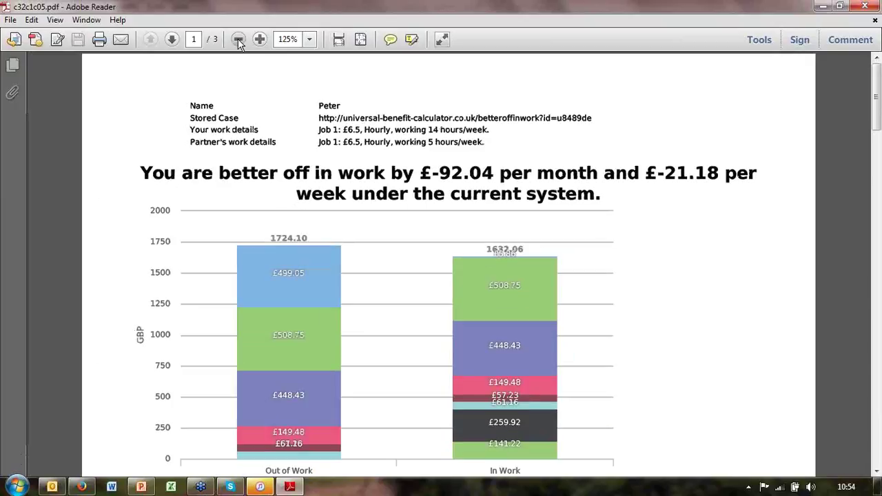
{"action": "left_click", "coordinate": [238, 39]}
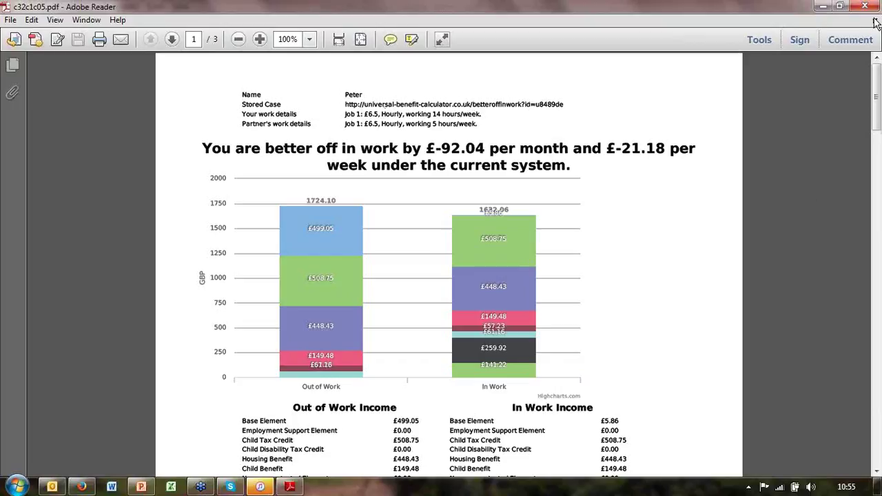
{"action": "scroll", "coordinate": [787, 398], "scroll_direction": "down", "scroll_amount": 3}
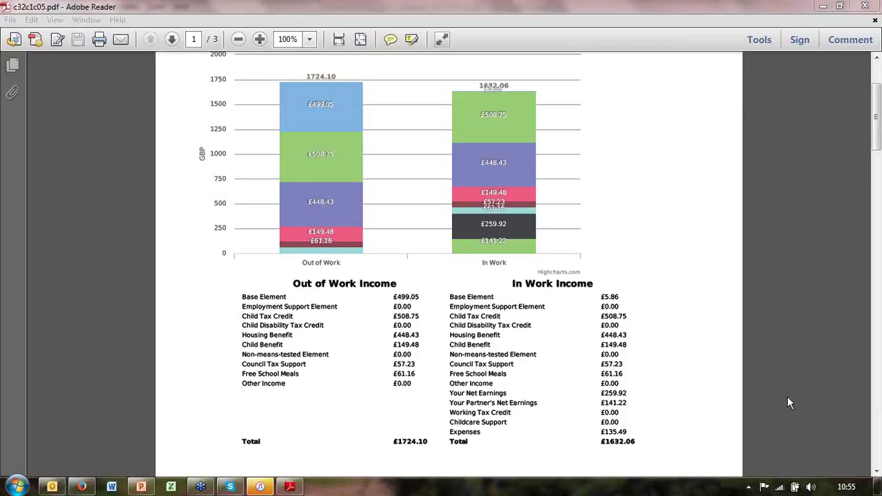
{"action": "scroll", "coordinate": [776, 397], "scroll_direction": "down", "scroll_amount": 9}
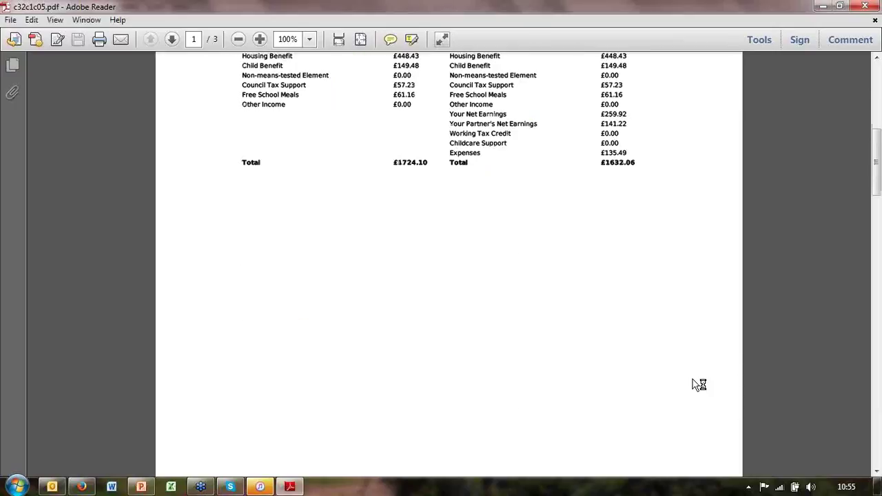
{"action": "scroll", "coordinate": [696, 384], "scroll_direction": "down", "scroll_amount": 6}
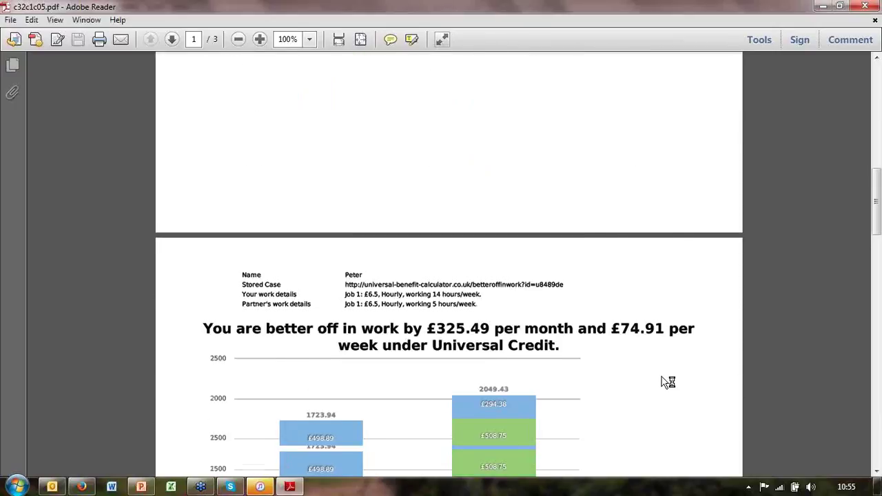
{"action": "scroll", "coordinate": [659, 384], "scroll_direction": "down", "scroll_amount": 2}
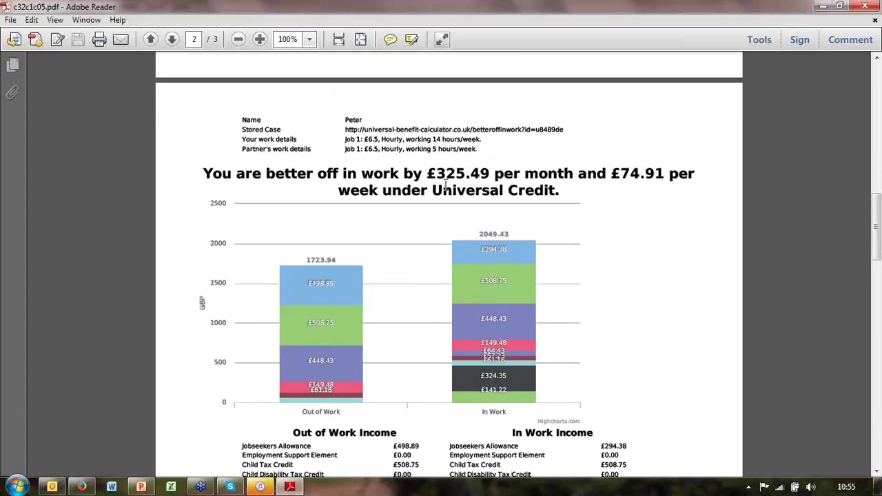
{"action": "scroll", "coordinate": [556, 196], "scroll_direction": "down", "scroll_amount": 1}
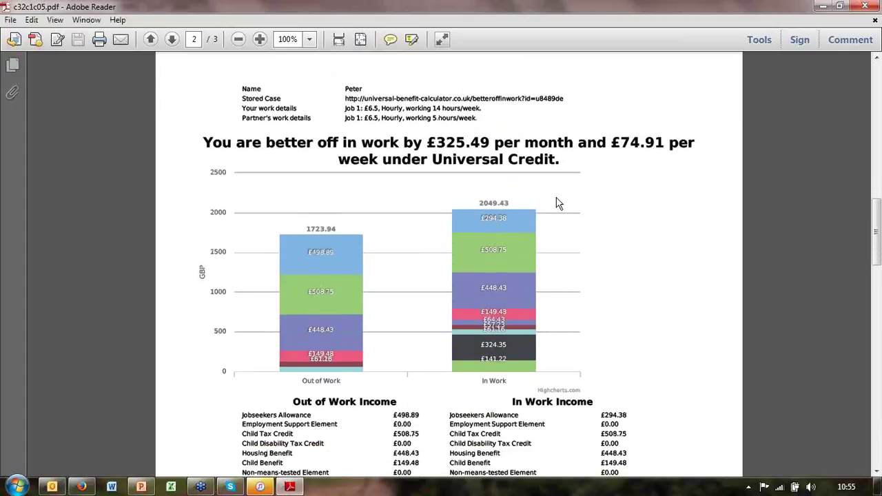
{"action": "scroll", "coordinate": [559, 204], "scroll_direction": "down", "scroll_amount": 1}
{"action": "scroll", "coordinate": [558, 205], "scroll_direction": "down", "scroll_amount": 1}
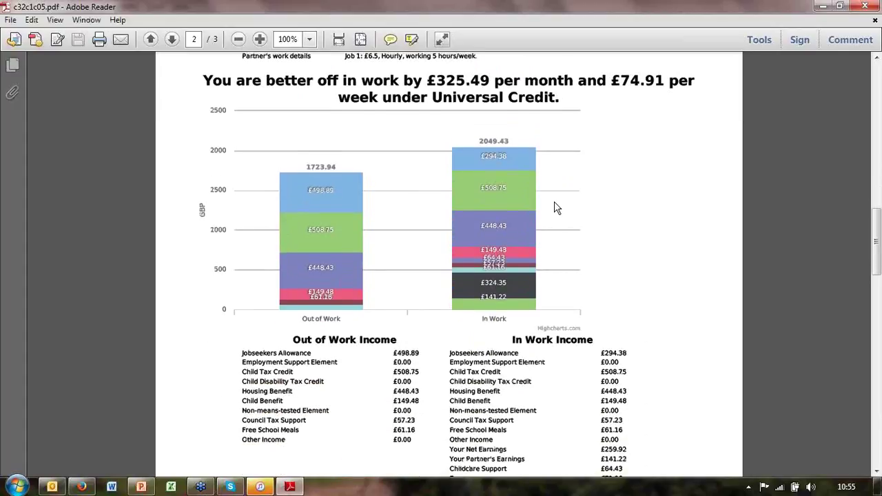
{"action": "scroll", "coordinate": [557, 208], "scroll_direction": "down", "scroll_amount": 15}
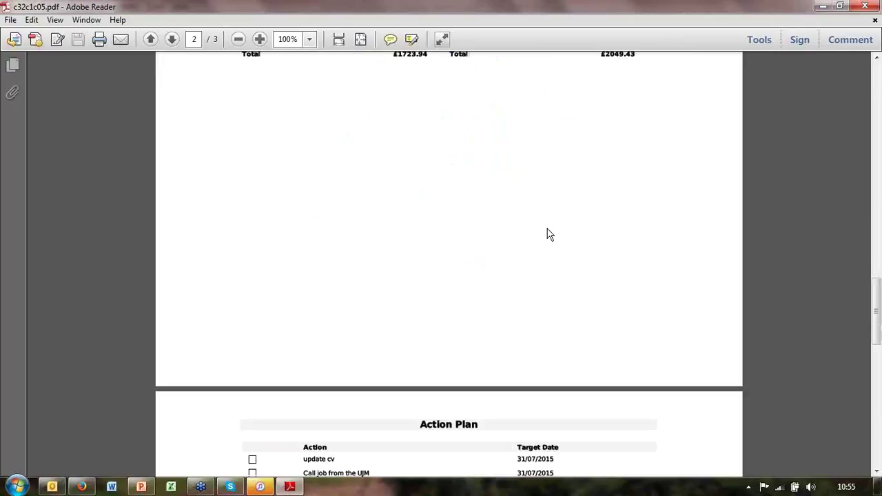
{"action": "scroll", "coordinate": [550, 234], "scroll_direction": "down", "scroll_amount": 5}
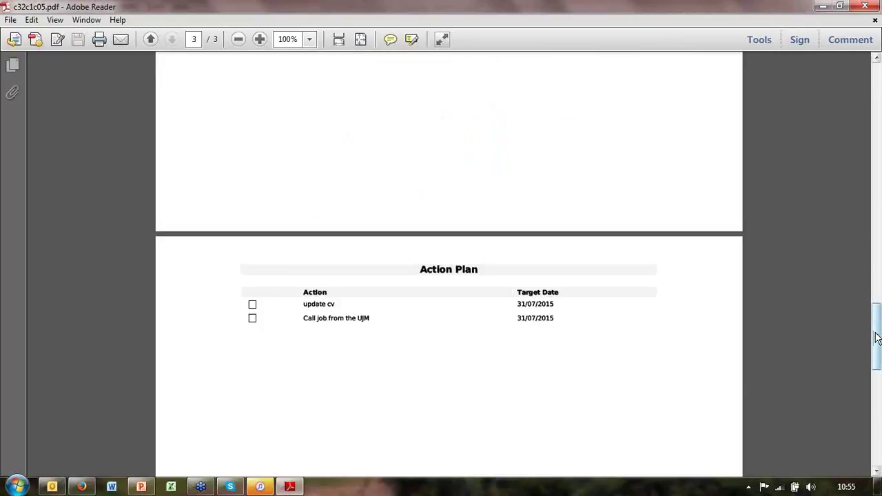
{"action": "left_click_drag", "start_coordinate": [877, 338], "coordinate": [849, 58]}
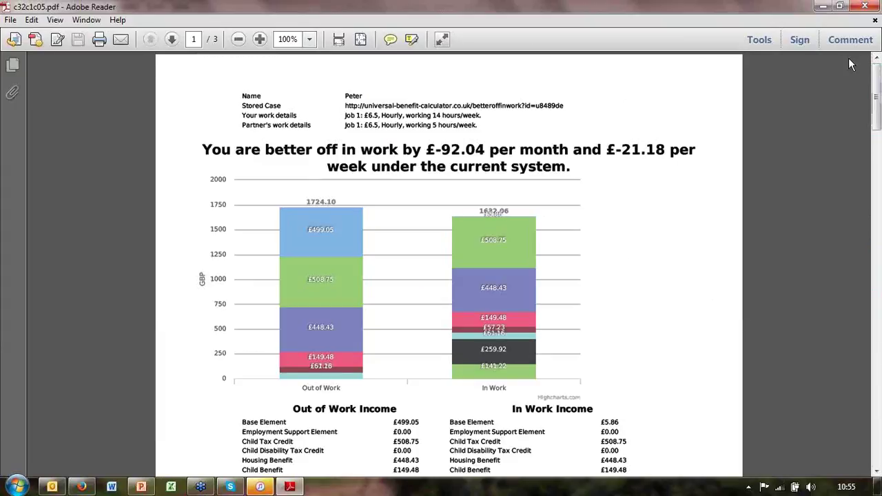
{"action": "left_click", "coordinate": [865, 9]}
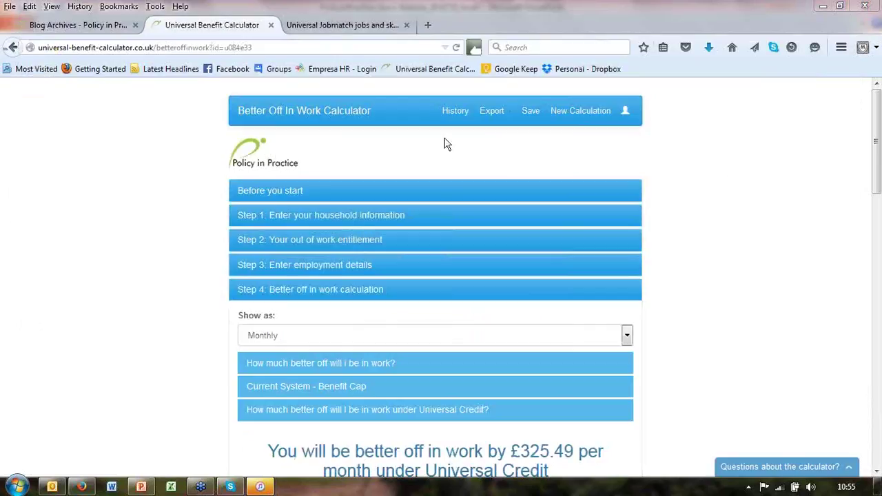
Switch from the Better Off In Work Calculator to the Budget calculator and confirm the switch
{"action": "left_click", "coordinate": [633, 119]}
{"action": "left_click", "coordinate": [591, 140]}
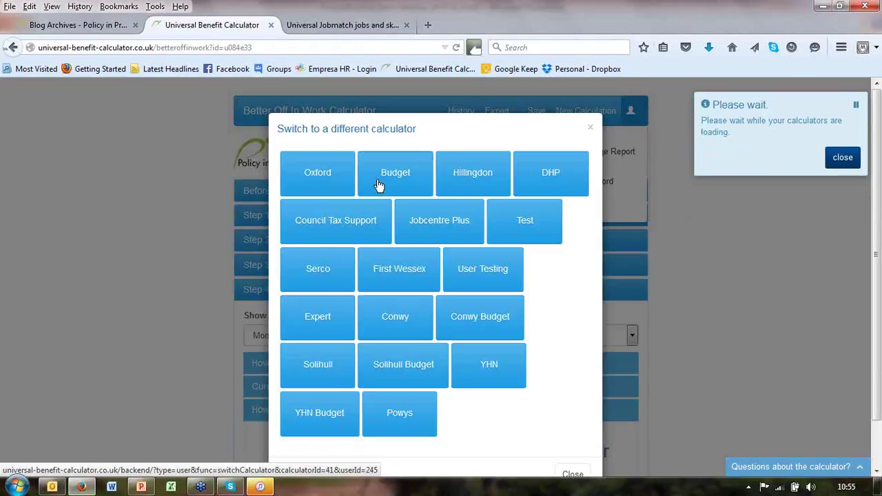
{"action": "left_click", "coordinate": [379, 184]}
{"action": "left_click", "coordinate": [522, 252]}
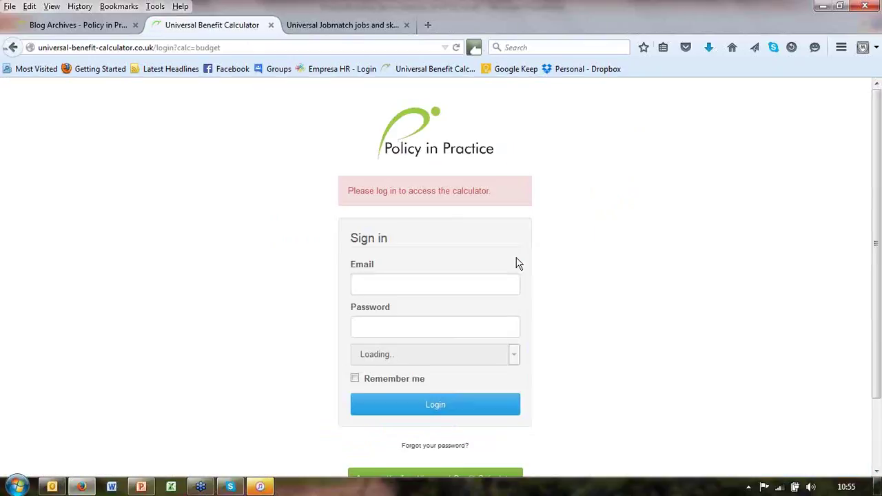
Sign in to the Budget calculator with the saved account e-mail and password
{"action": "left_click", "coordinate": [388, 286]}
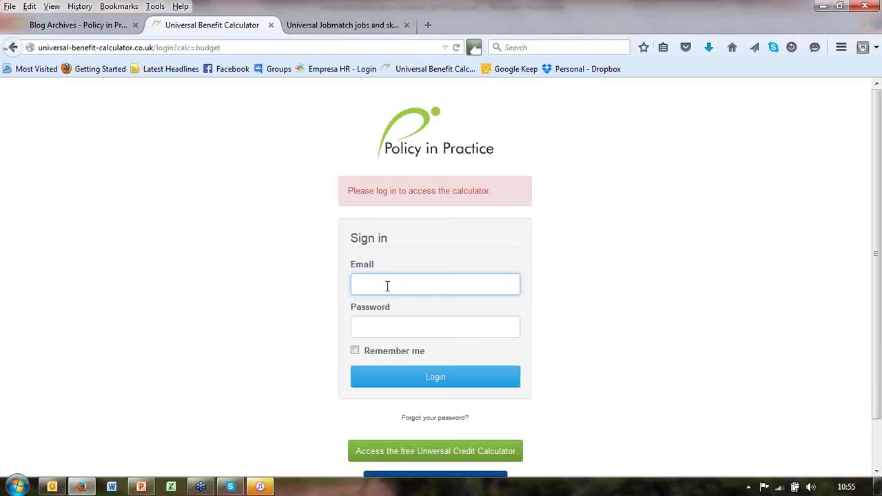
{"action": "type", "text": "p"}
{"action": "key", "text": "Down"}
{"action": "key", "text": "Return"}
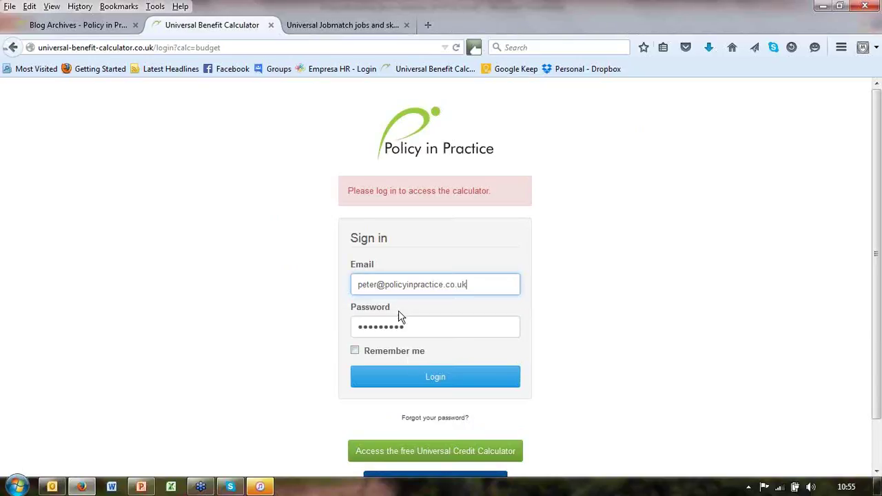
{"action": "left_click", "coordinate": [423, 377]}
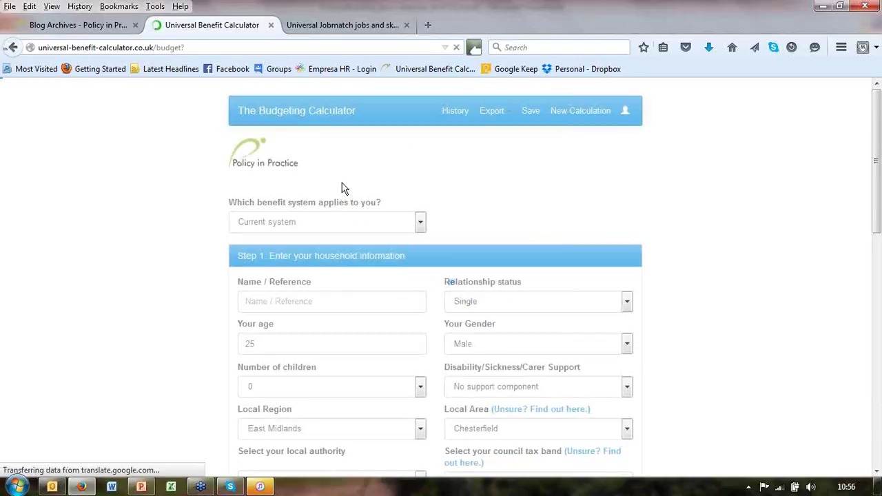
Load the saved report from the calculation history and review its Step 1 household, housing and children details
{"action": "left_click", "coordinate": [460, 116]}
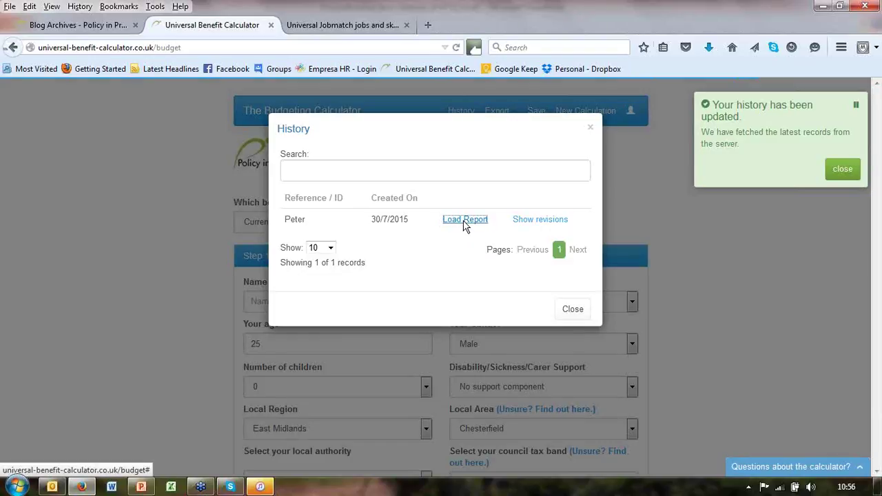
{"action": "left_click", "coordinate": [466, 221]}
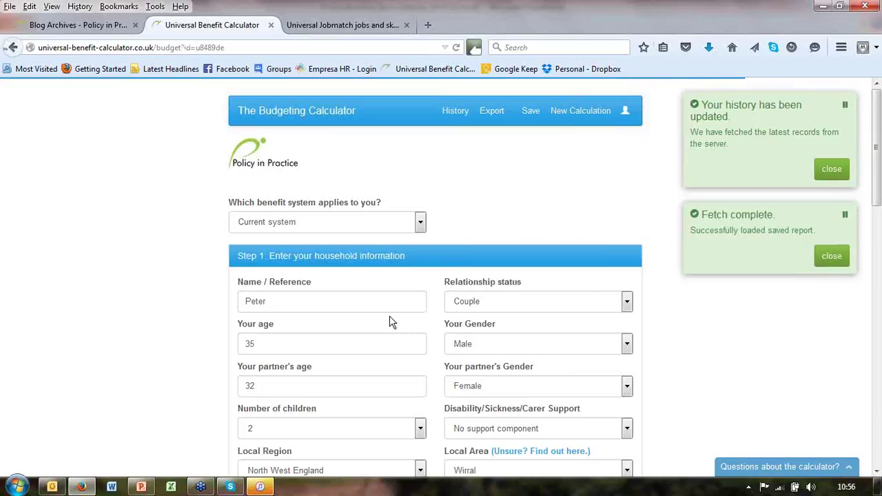
{"action": "scroll", "coordinate": [414, 207], "scroll_direction": "down", "scroll_amount": 1}
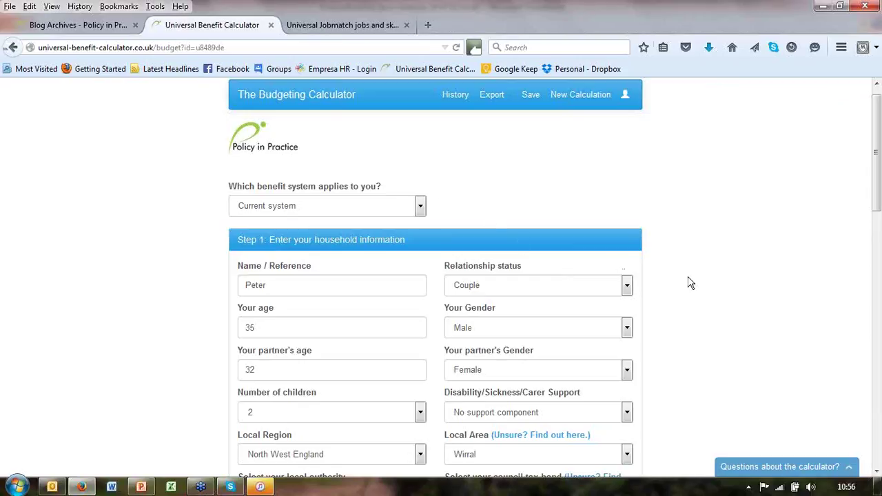
{"action": "scroll", "coordinate": [689, 285], "scroll_direction": "down", "scroll_amount": 3}
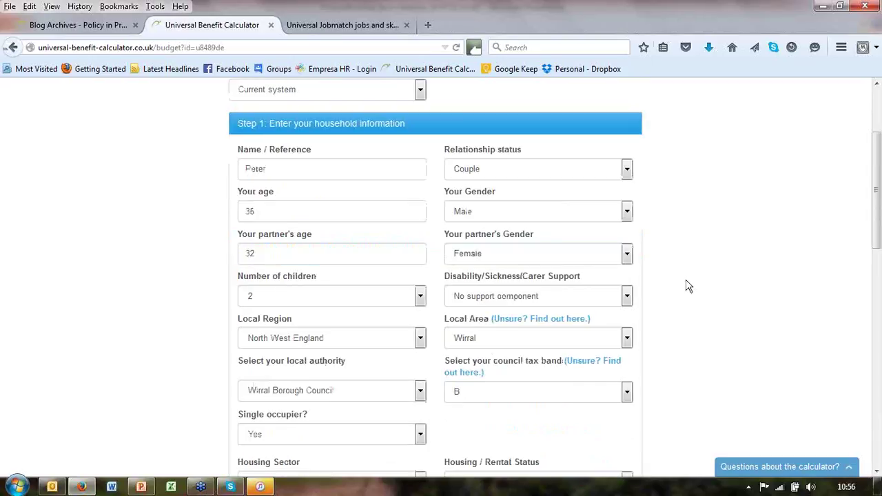
{"action": "scroll", "coordinate": [690, 285], "scroll_direction": "down", "scroll_amount": 7}
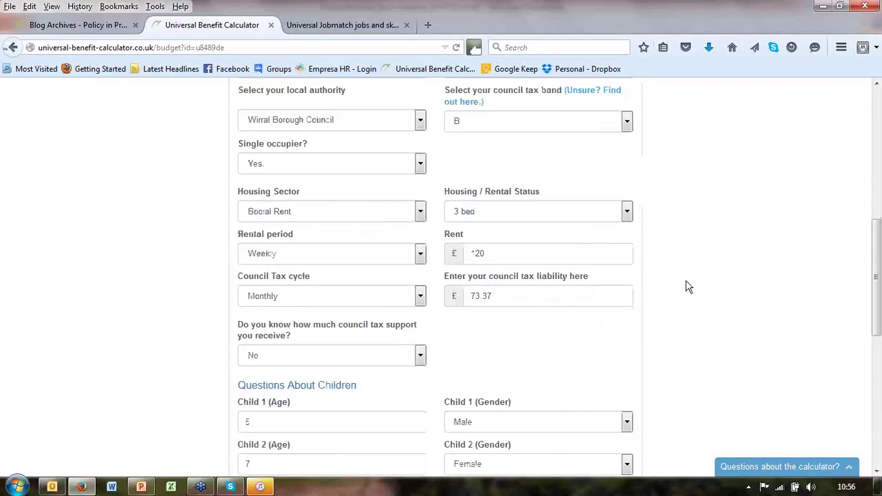
{"action": "scroll", "coordinate": [690, 287], "scroll_direction": "down", "scroll_amount": 3}
{"action": "scroll", "coordinate": [690, 286], "scroll_direction": "down", "scroll_amount": 1}
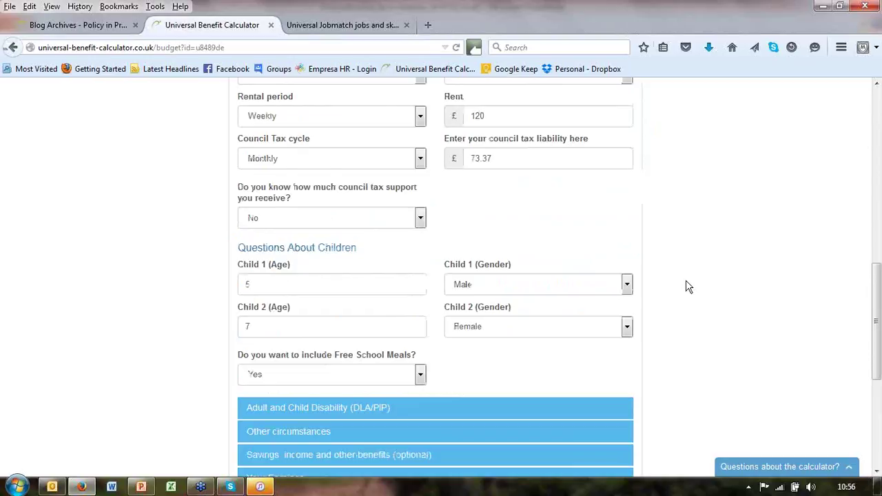
{"action": "scroll", "coordinate": [690, 287], "scroll_direction": "down", "scroll_amount": 2}
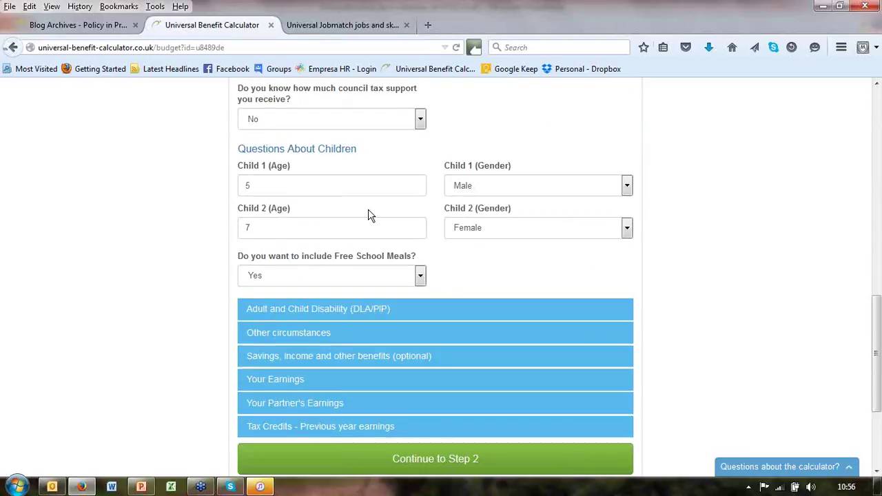
{"action": "scroll", "coordinate": [368, 214], "scroll_direction": "down", "scroll_amount": 3}
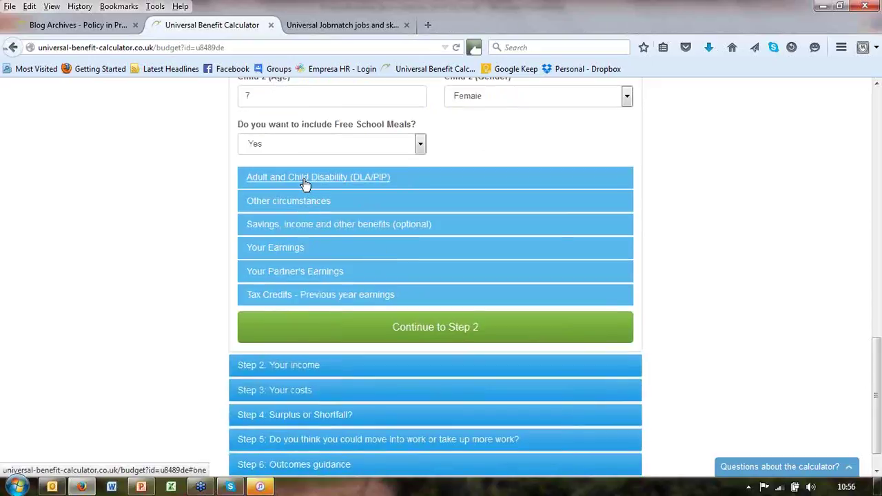
In Your Earnings, set the weekly hours worked for Job 1 to 0
{"action": "left_click", "coordinate": [293, 253]}
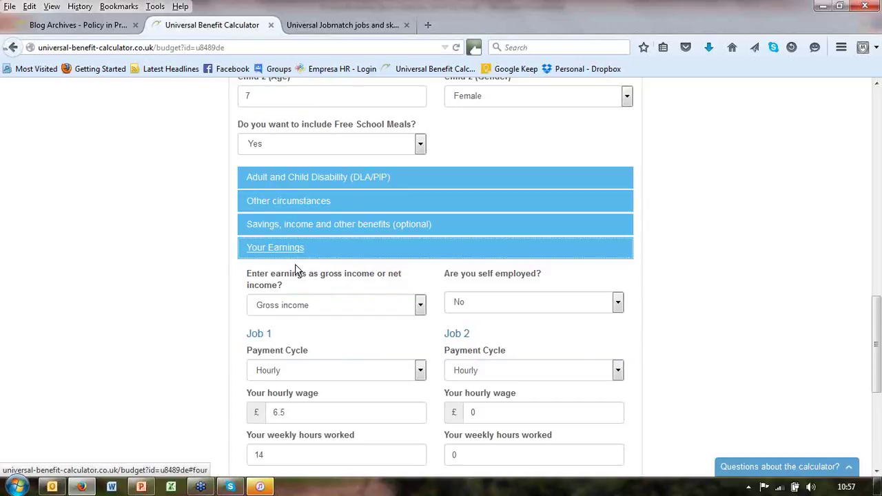
{"action": "scroll", "coordinate": [295, 272], "scroll_direction": "down", "scroll_amount": 4}
{"action": "left_click", "coordinate": [275, 296]}
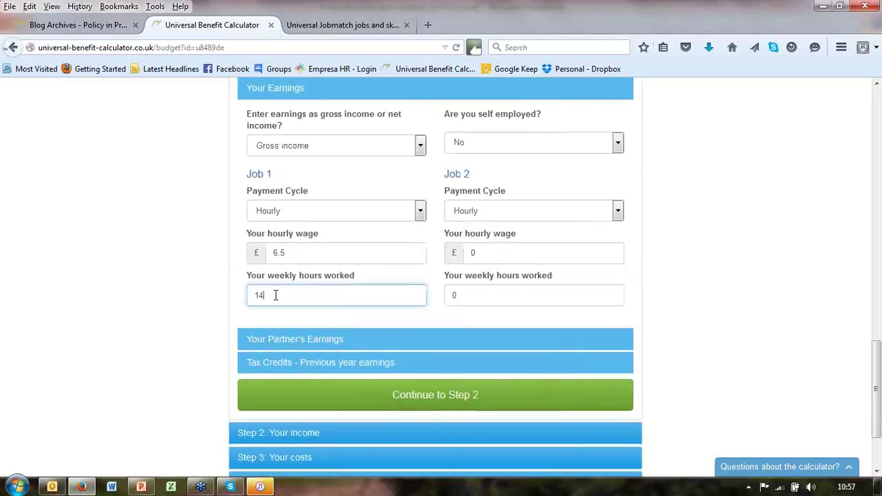
{"action": "key", "text": "BackSpace"}
{"action": "key", "text": "BackSpace"}
{"action": "type", "text": "0"}
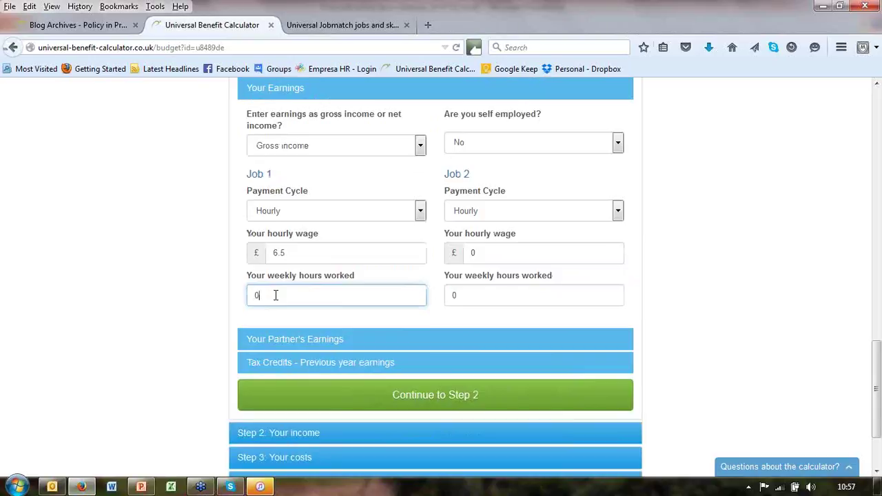
In Your Partner's Earnings, set the partner's weekly hours worked for Job 1 to 0
{"action": "left_click", "coordinate": [282, 344]}
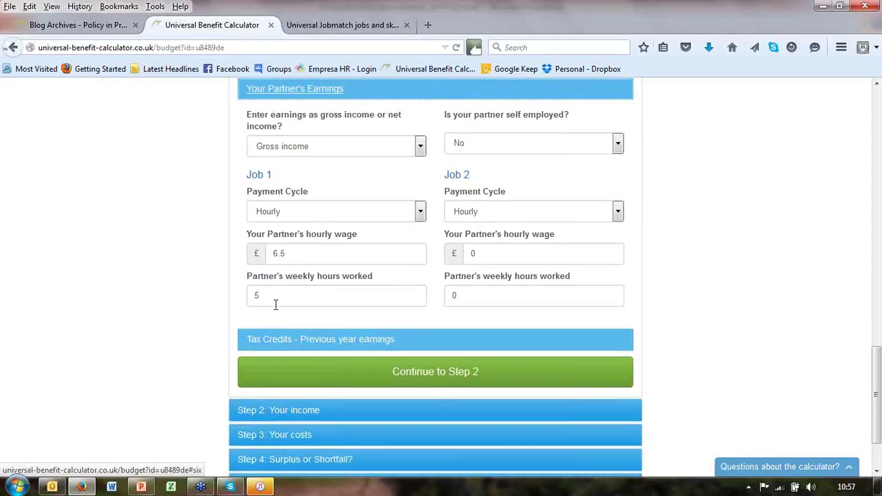
{"action": "left_click", "coordinate": [272, 295]}
{"action": "key", "text": "BackSpace"}
{"action": "type", "text": "0"}
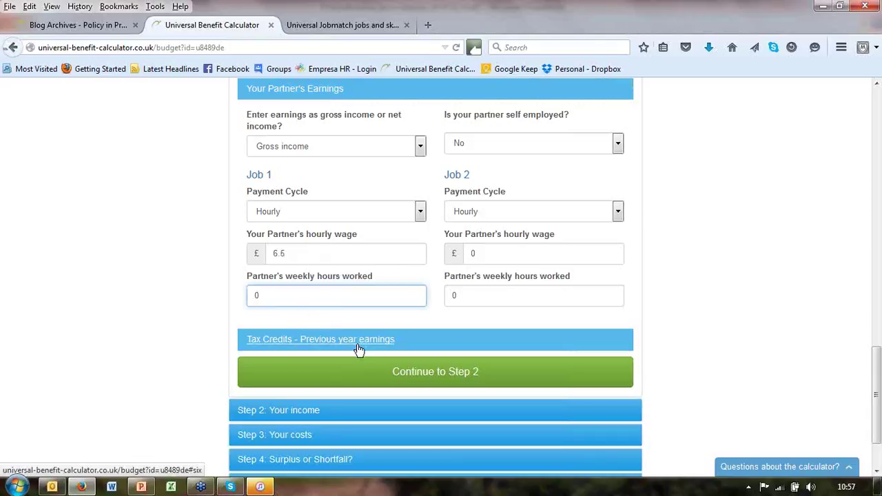
Continue to Step 2 and review the monthly take-home income breakdown under the current system
{"action": "left_click", "coordinate": [412, 377]}
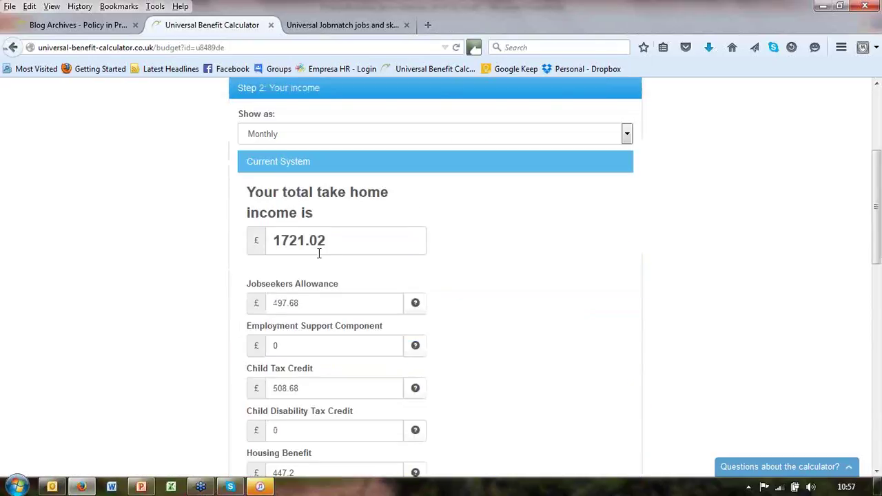
{"action": "scroll", "coordinate": [327, 270], "scroll_direction": "down", "scroll_amount": 5}
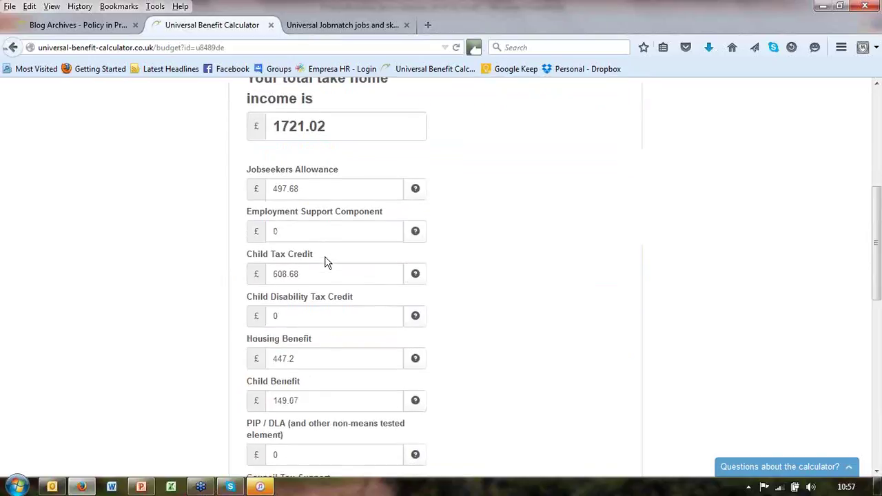
{"action": "scroll", "coordinate": [327, 269], "scroll_direction": "down", "scroll_amount": 7}
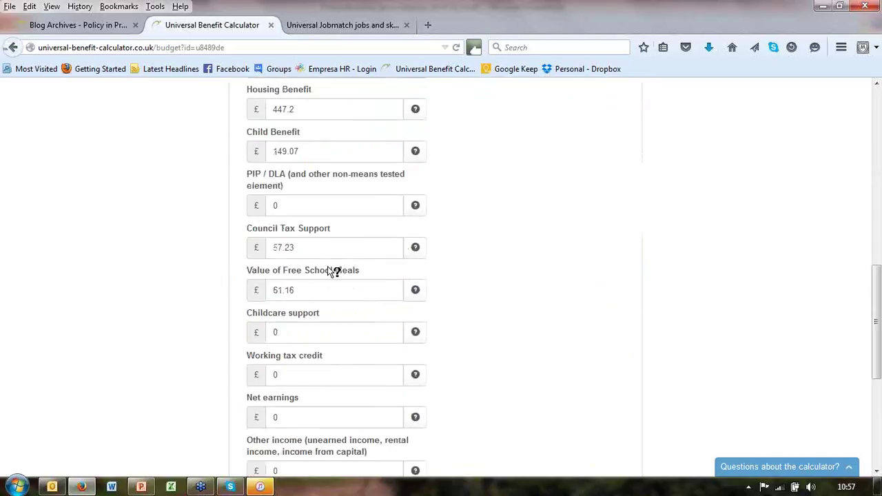
{"action": "scroll", "coordinate": [331, 286], "scroll_direction": "down", "scroll_amount": 2}
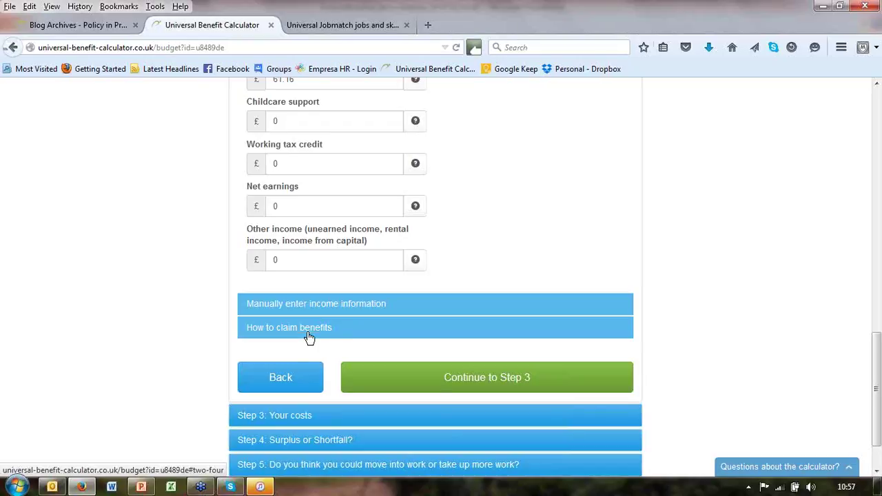
Continue to Step 3 and review the household bills from rent down to mobile phones
{"action": "left_click", "coordinate": [456, 384]}
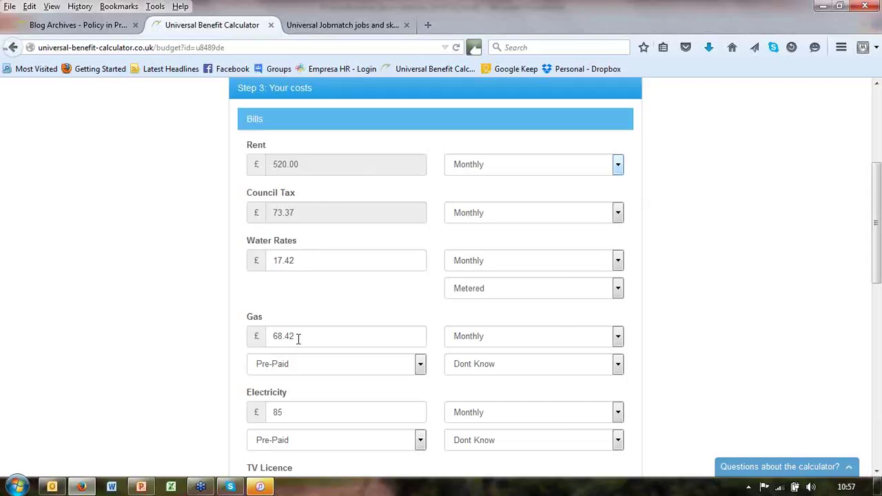
{"action": "scroll", "coordinate": [297, 338], "scroll_direction": "down", "scroll_amount": 2}
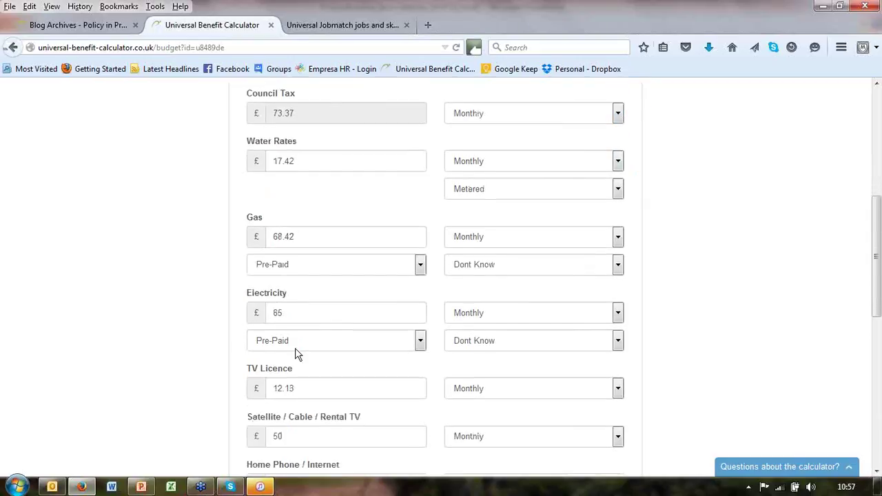
{"action": "scroll", "coordinate": [296, 354], "scroll_direction": "down", "scroll_amount": 2}
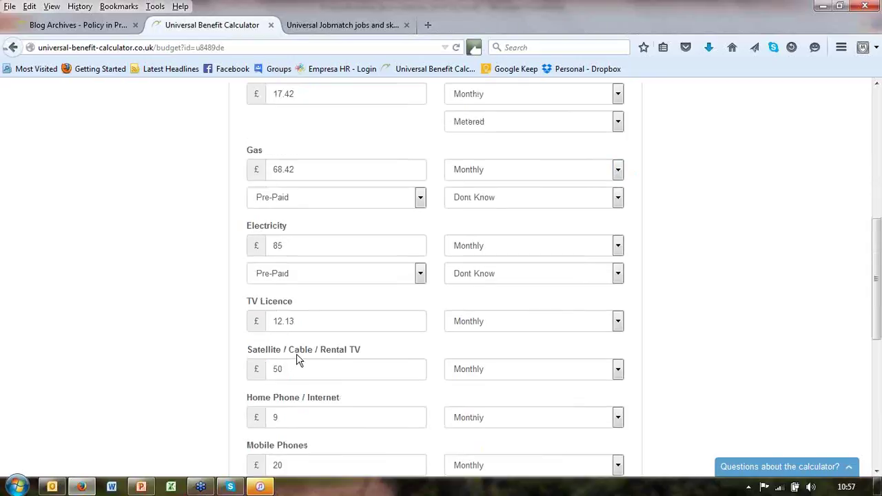
{"action": "scroll", "coordinate": [298, 359], "scroll_direction": "down", "scroll_amount": 1}
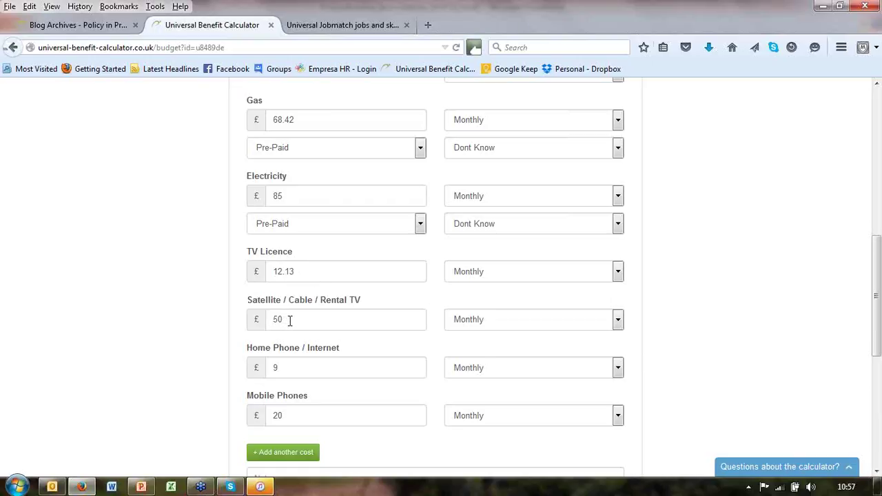
Set the monthly Mobile Phones cost in the Bills section to £35
{"action": "left_click", "coordinate": [289, 368]}
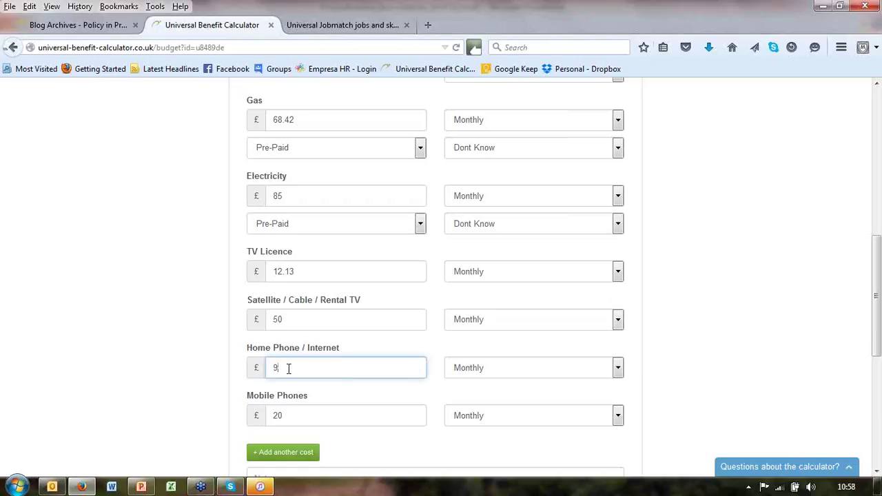
{"action": "left_click", "coordinate": [293, 416]}
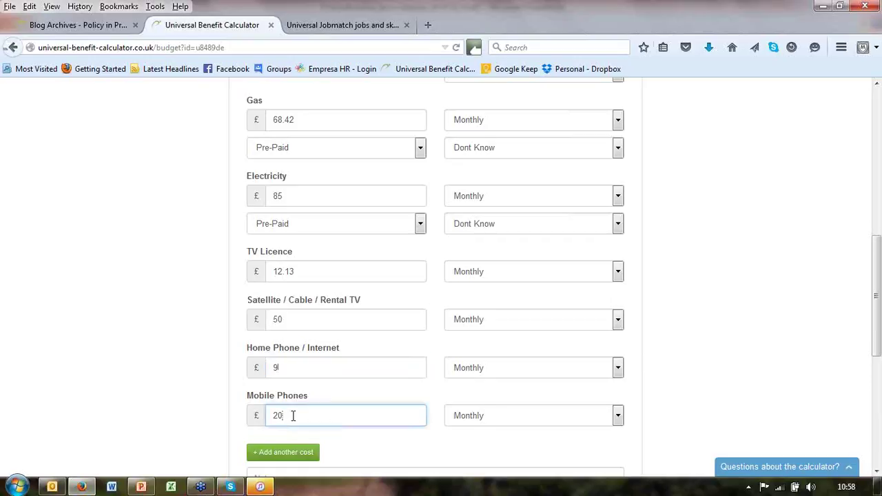
{"action": "key", "text": "BackSpace"}
{"action": "key", "text": "BackSpace"}
{"action": "type", "text": "36"}
{"action": "key", "text": "BackSpace"}
{"action": "type", "text": "5"}
Add an additional cost entry below Mobile Phones in the Bills section
{"action": "scroll", "coordinate": [380, 394], "scroll_direction": "down", "scroll_amount": 3}
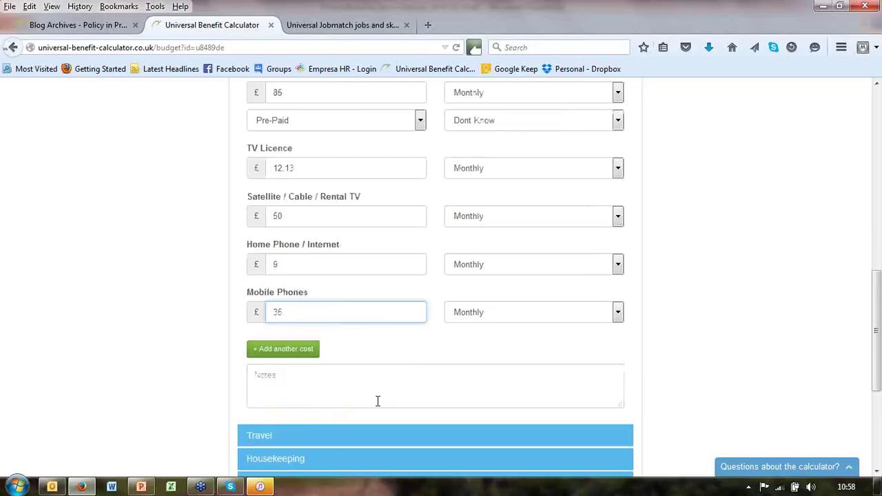
{"action": "scroll", "coordinate": [406, 363], "scroll_direction": "down", "scroll_amount": 1}
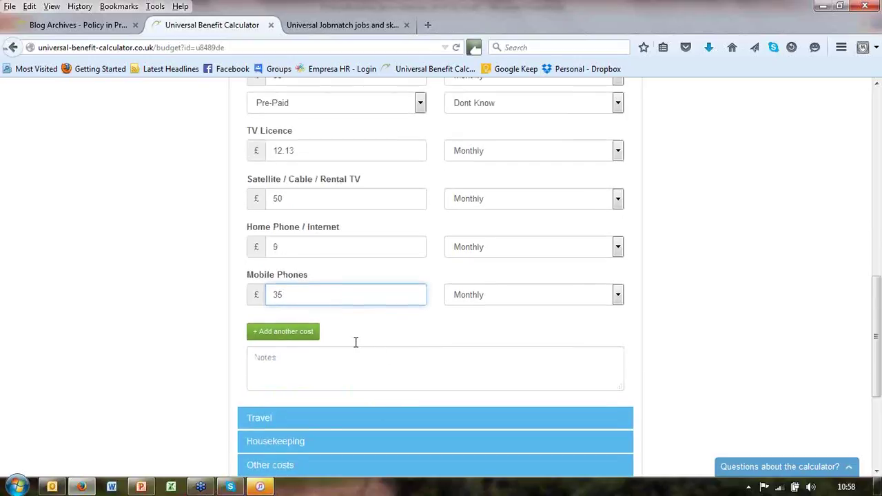
{"action": "scroll", "coordinate": [357, 342], "scroll_direction": "down", "scroll_amount": 2}
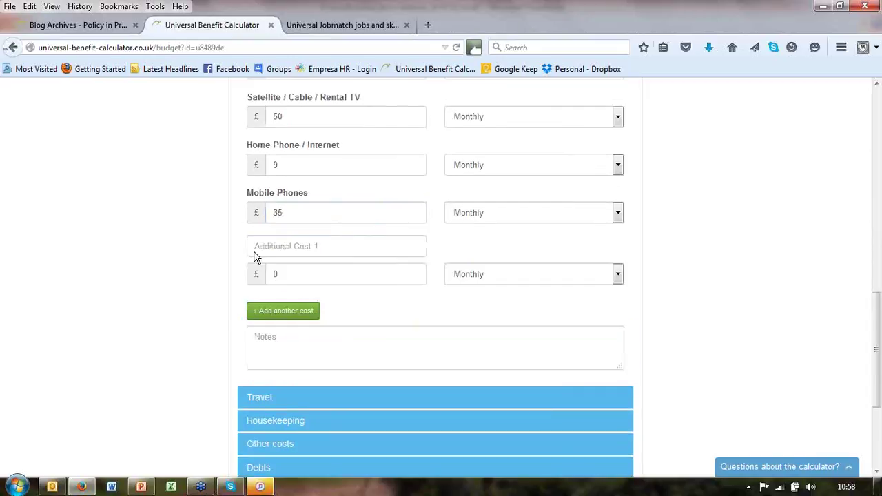
Open the Travel costs and review the car insurance, petrol and public transport amounts with their payment periods
{"action": "left_click", "coordinate": [270, 399]}
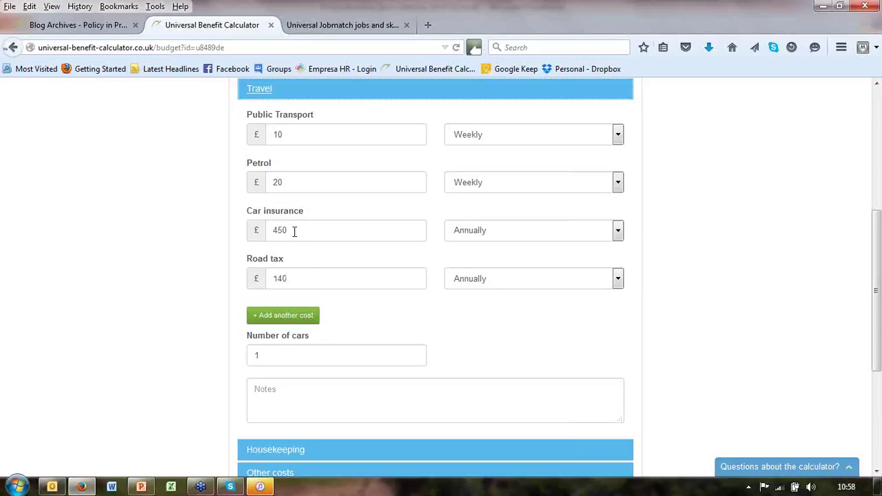
{"action": "left_click_drag", "start_coordinate": [295, 231], "coordinate": [268, 230]}
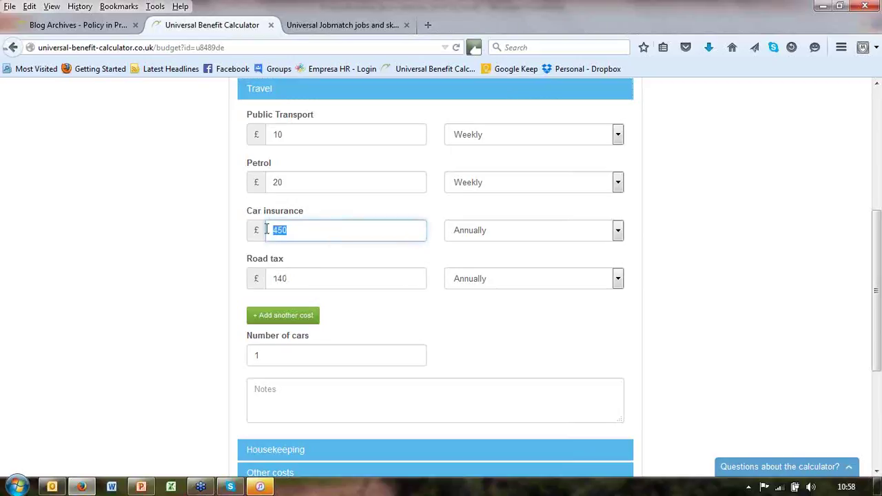
{"action": "double_click", "coordinate": [290, 182]}
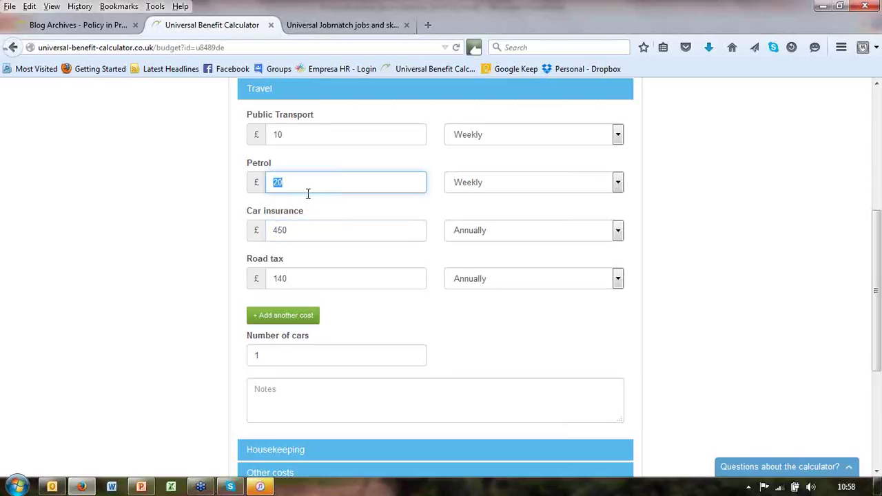
{"action": "left_click", "coordinate": [293, 136]}
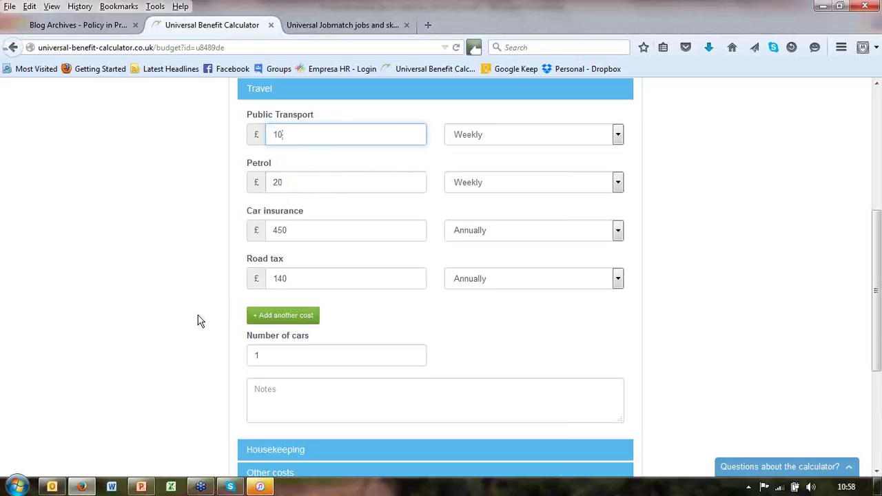
Open the Housekeeping costs and review the entries from the weekly shop down to disability-related expenditure
{"action": "scroll", "coordinate": [198, 327], "scroll_direction": "down", "scroll_amount": 5}
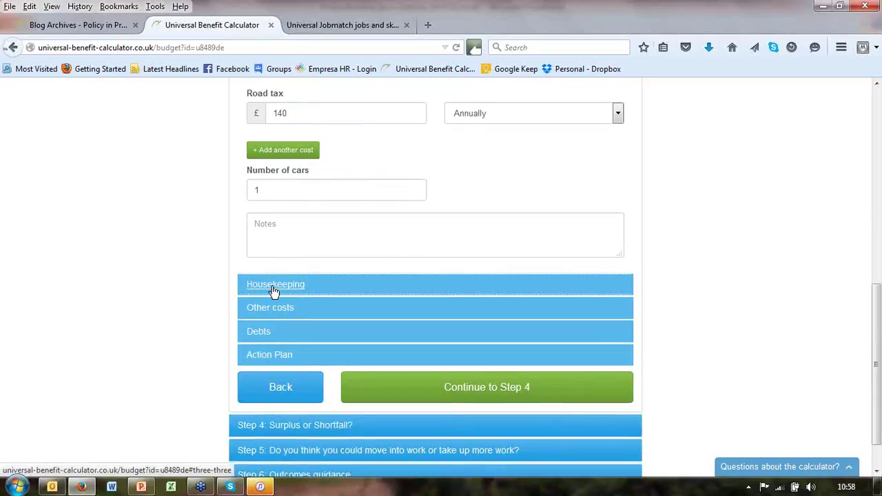
{"action": "left_click", "coordinate": [273, 285]}
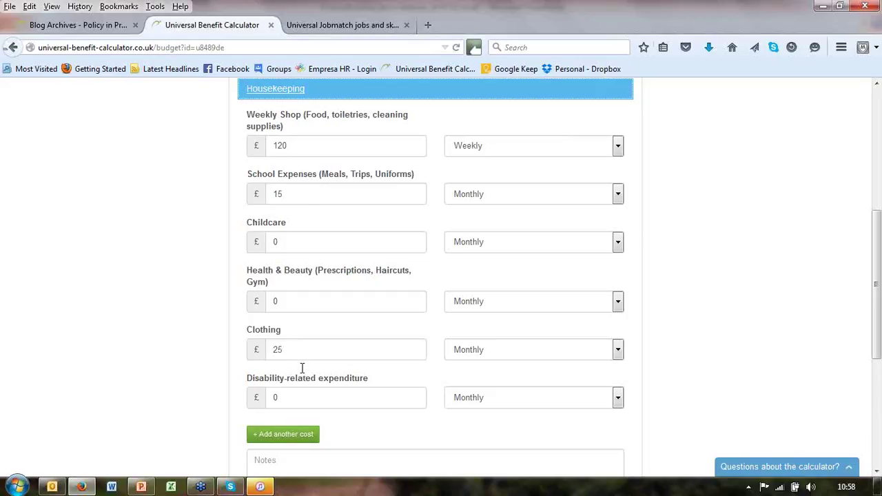
{"action": "scroll", "coordinate": [297, 366], "scroll_direction": "down", "scroll_amount": 2}
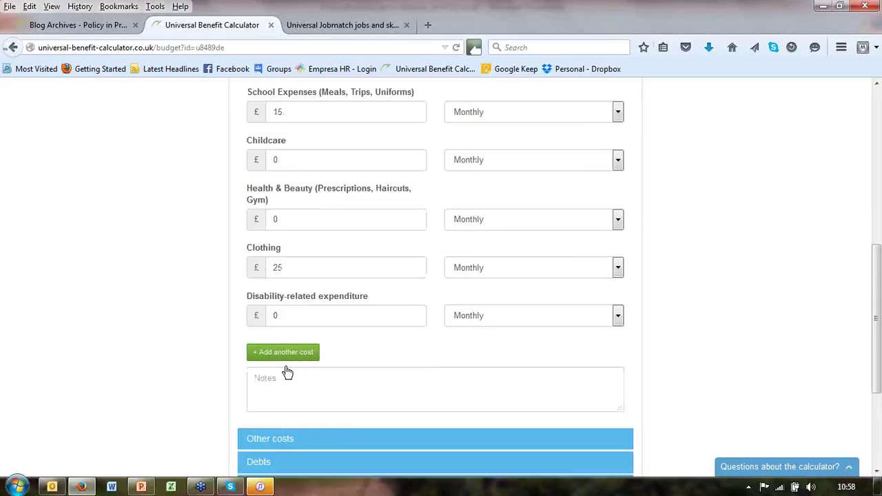
{"action": "scroll", "coordinate": [290, 376], "scroll_direction": "down", "scroll_amount": 3}
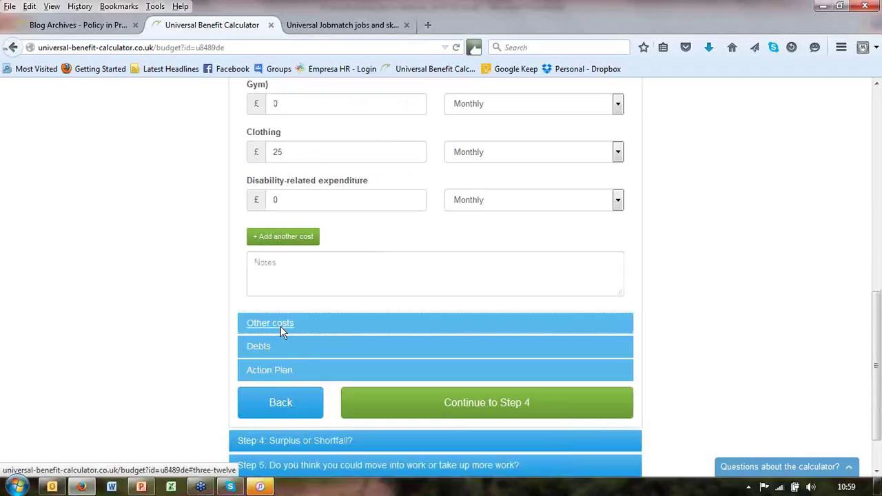
Open Other costs and review the Sports Clubs, Birthdays and Christmas/Eid/Other amounts, keeping the Birthdays payment period as Monthly
{"action": "left_click", "coordinate": [283, 326]}
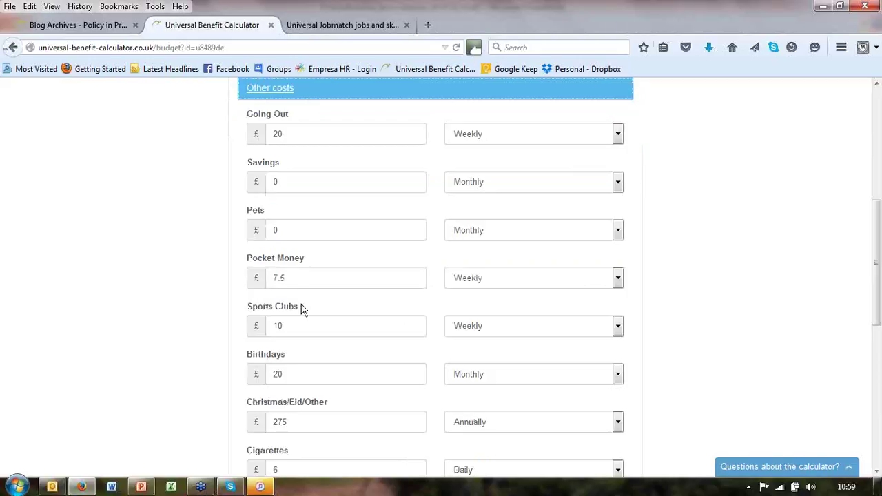
{"action": "left_click", "coordinate": [297, 326]}
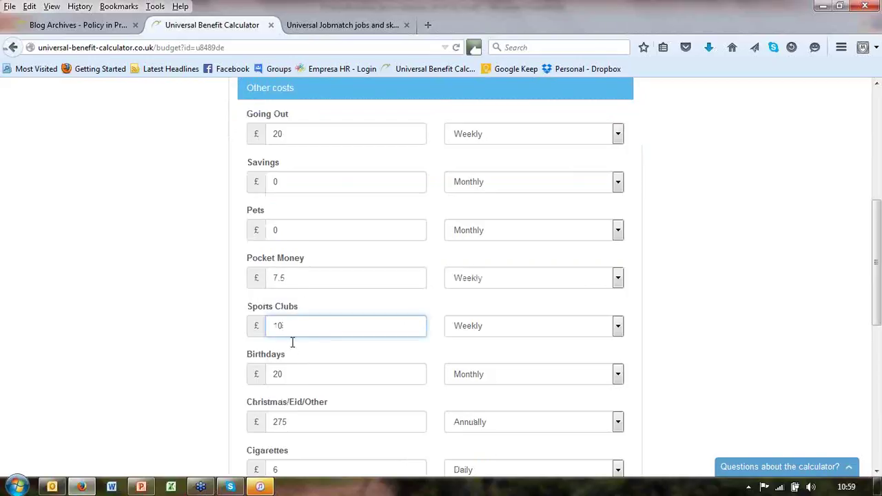
{"action": "left_click", "coordinate": [298, 375]}
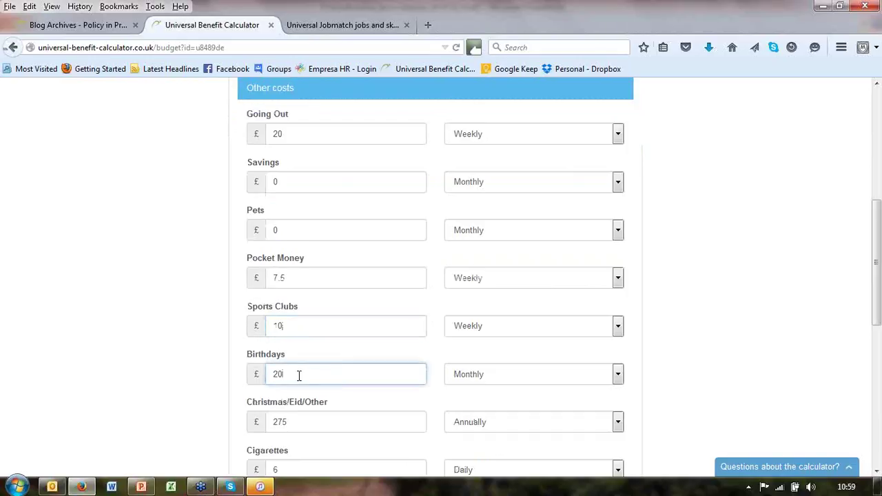
{"action": "scroll", "coordinate": [197, 372], "scroll_direction": "down", "scroll_amount": 3}
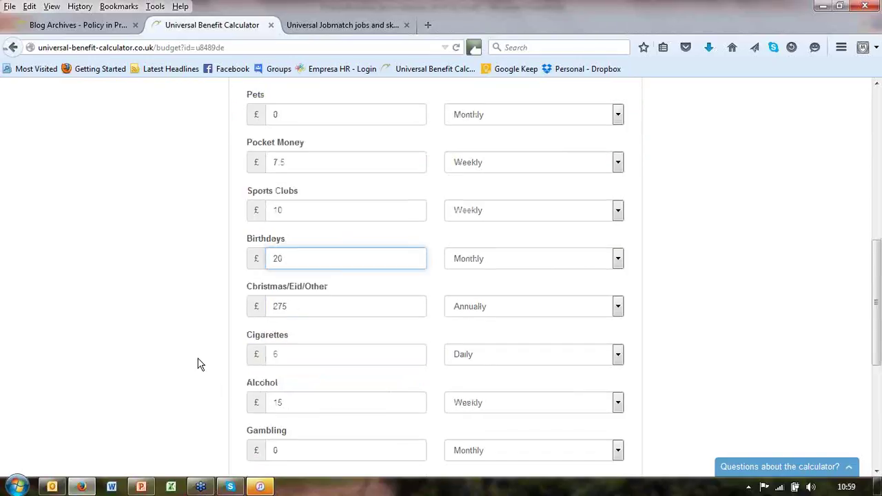
{"action": "double_click", "coordinate": [295, 307]}
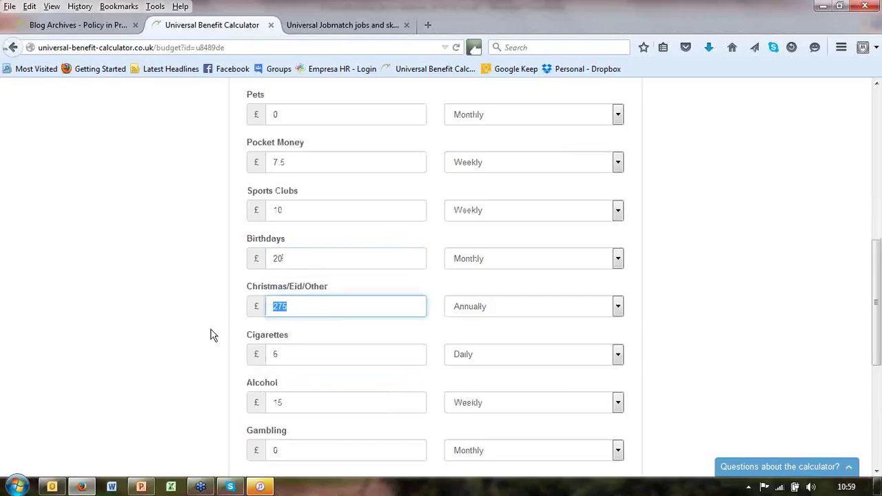
{"action": "left_click", "coordinate": [295, 309]}
{"action": "left_click", "coordinate": [617, 261]}
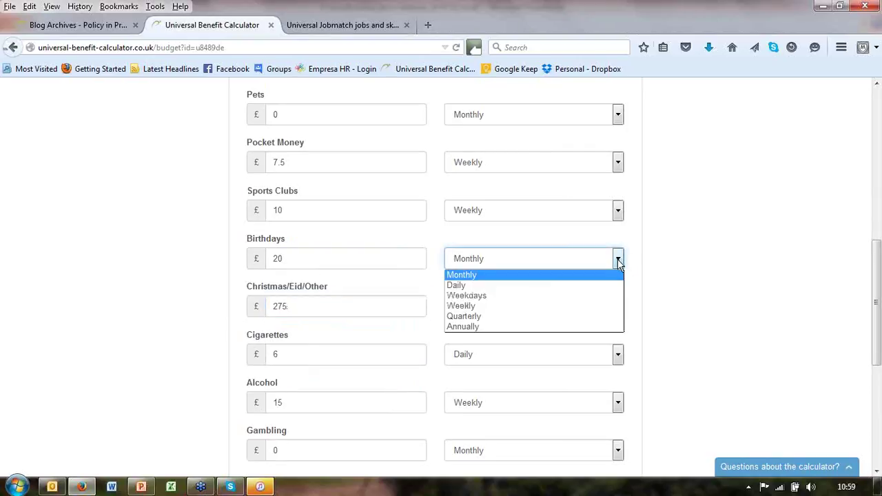
{"action": "left_click", "coordinate": [471, 279]}
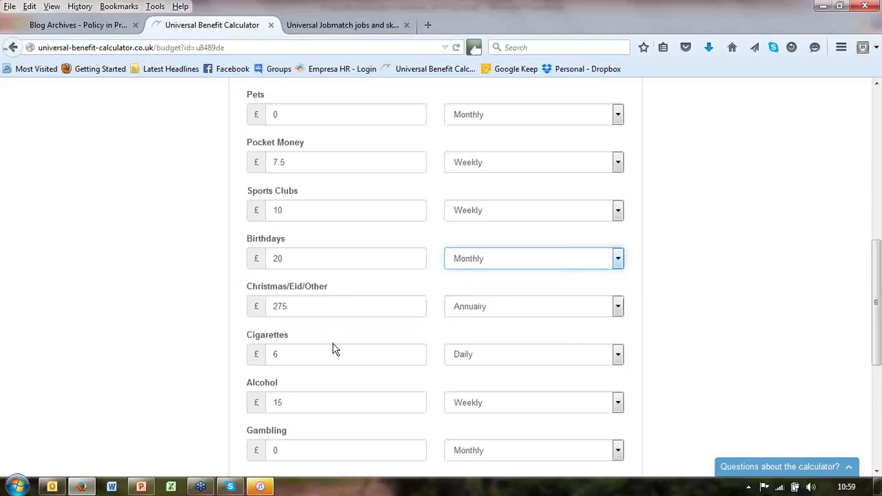
Review the Cigarettes, Alcohol and Gambling amounts at the end of Other costs
{"action": "left_click", "coordinate": [287, 354]}
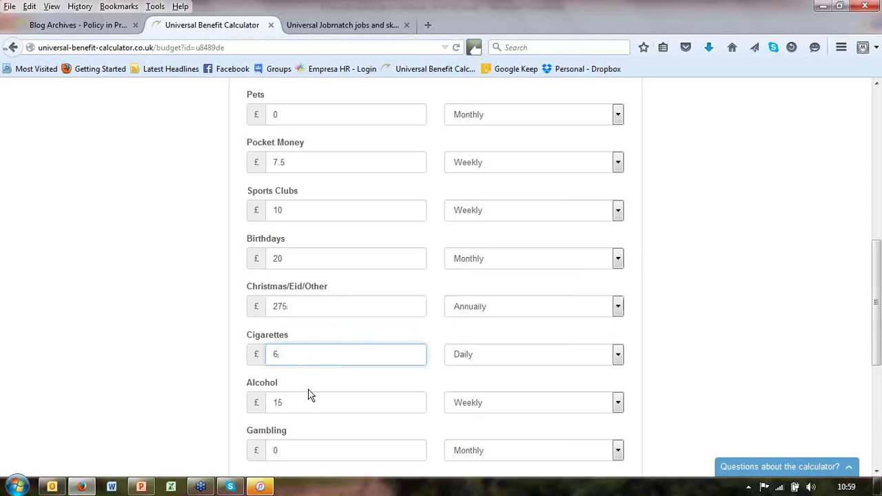
{"action": "scroll", "coordinate": [307, 391], "scroll_direction": "down", "scroll_amount": 2}
{"action": "scroll", "coordinate": [306, 392], "scroll_direction": "up", "scroll_amount": 1}
{"action": "left_click", "coordinate": [313, 361]}
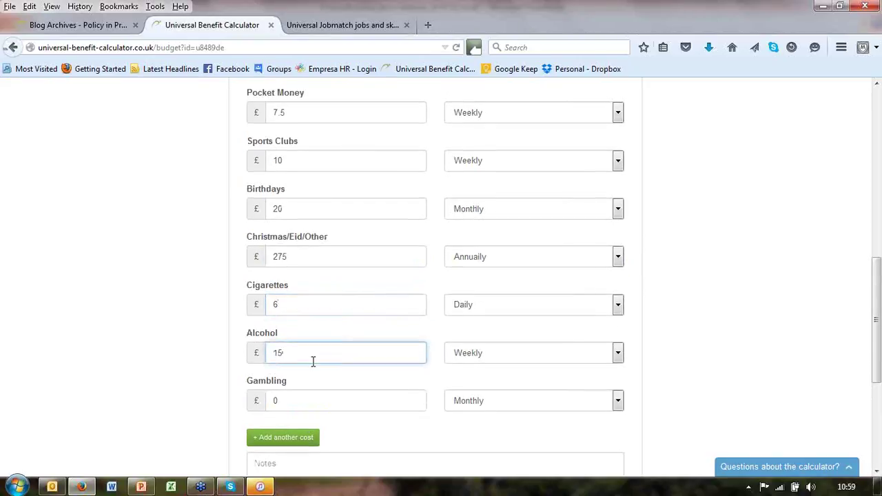
{"action": "scroll", "coordinate": [199, 361], "scroll_direction": "down", "scroll_amount": 2}
{"action": "scroll", "coordinate": [194, 361], "scroll_direction": "up", "scroll_amount": 1}
{"action": "scroll", "coordinate": [195, 360], "scroll_direction": "down", "scroll_amount": 3}
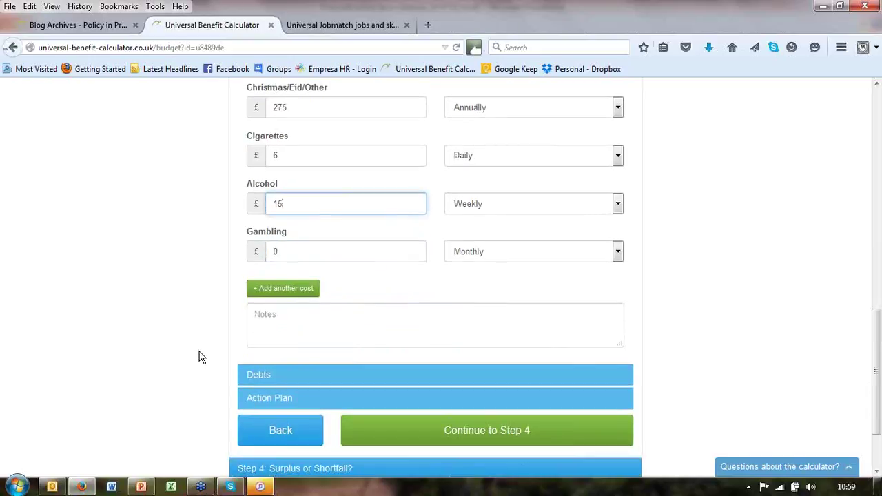
Open the Debts section and review the repayments and outstanding amounts for Personal Loans and Credit Cards
{"action": "left_click", "coordinate": [262, 377]}
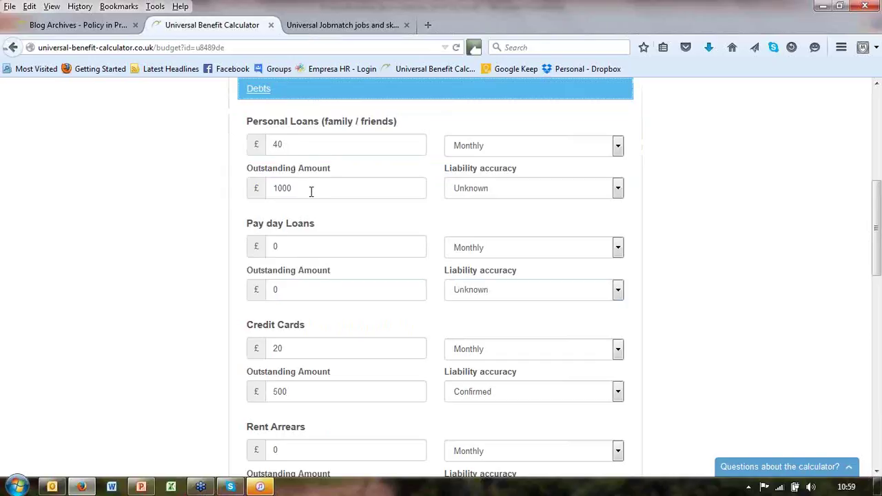
{"action": "left_click", "coordinate": [298, 189]}
{"action": "double_click", "coordinate": [276, 191]}
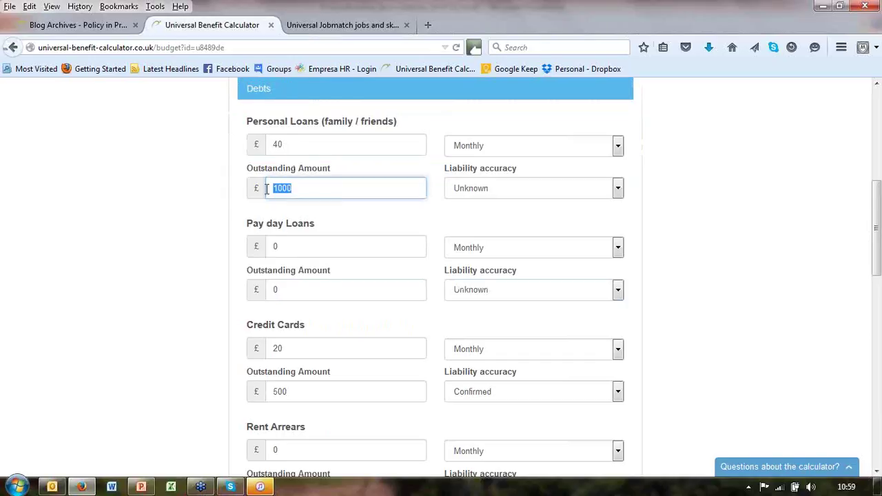
{"action": "left_click", "coordinate": [290, 143]}
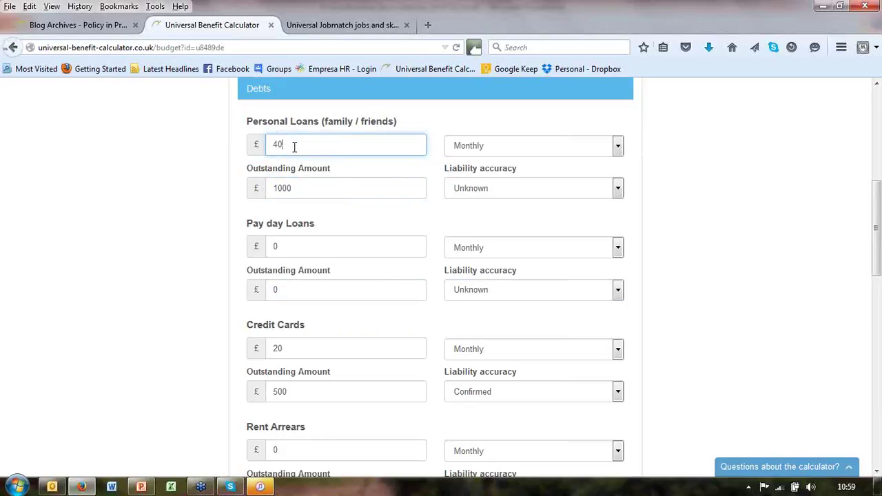
{"action": "scroll", "coordinate": [296, 333], "scroll_direction": "down", "scroll_amount": 2}
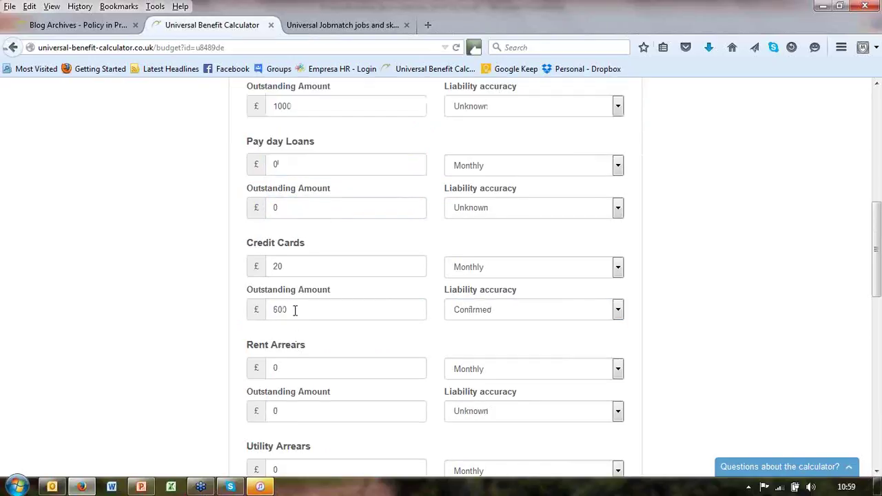
{"action": "double_click", "coordinate": [294, 310]}
{"action": "double_click", "coordinate": [273, 269]}
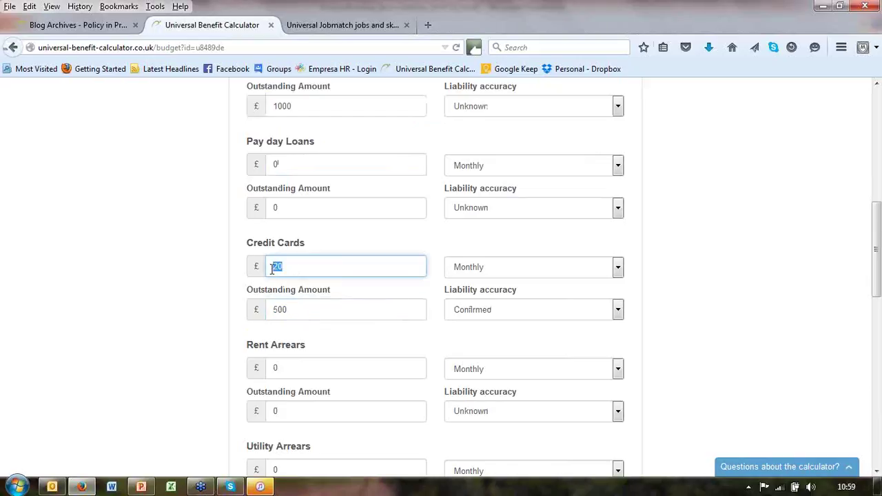
Review the remaining debts, covering rent, utility and council tax arrears, student loans and hire purchase agreements
{"action": "scroll", "coordinate": [246, 344], "scroll_direction": "down", "scroll_amount": 5}
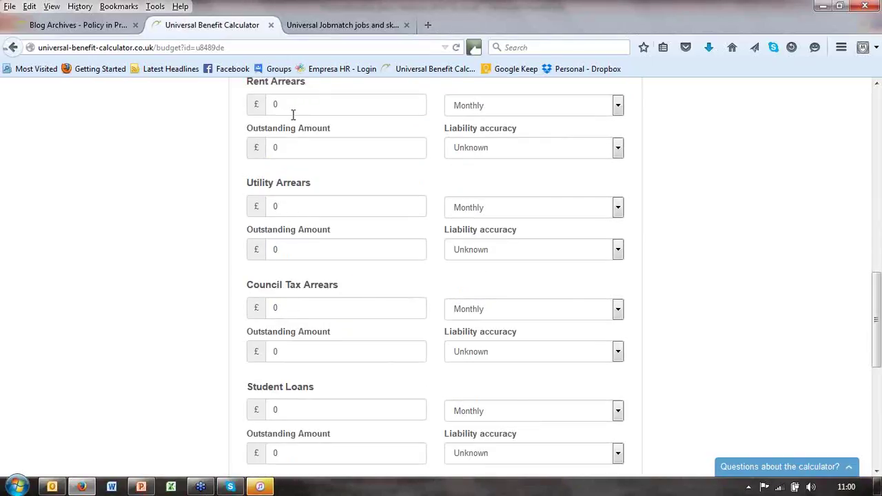
{"action": "scroll", "coordinate": [287, 371], "scroll_direction": "down", "scroll_amount": 4}
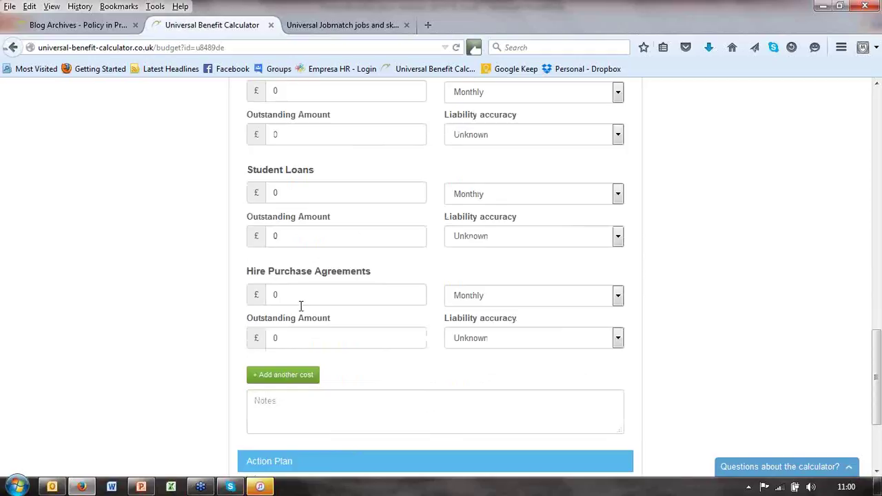
{"action": "scroll", "coordinate": [318, 400], "scroll_direction": "down", "scroll_amount": 2}
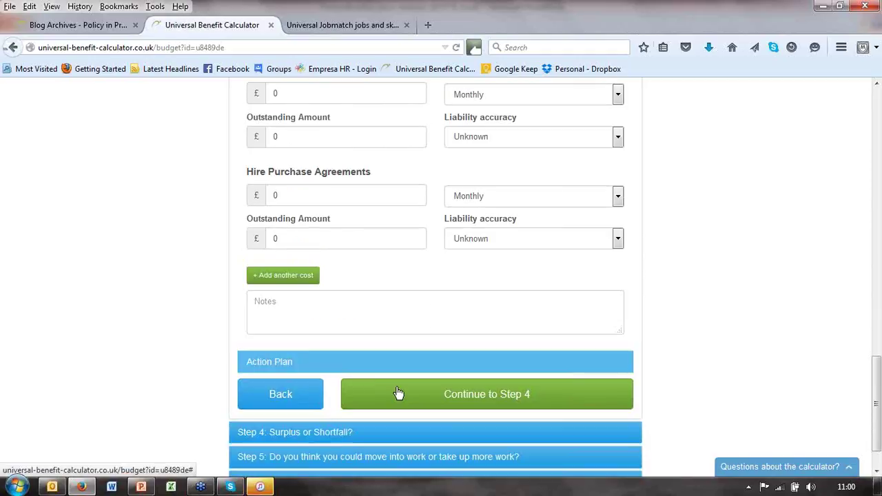
Open the Action Plan to review its actions and target dates, and continue to Step 4
{"action": "left_click", "coordinate": [280, 369]}
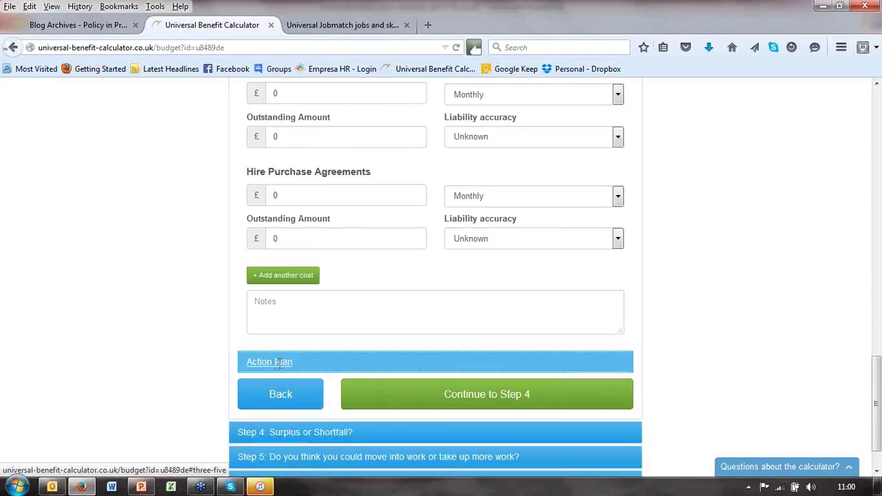
{"action": "scroll", "coordinate": [278, 366], "scroll_direction": "down", "scroll_amount": 1}
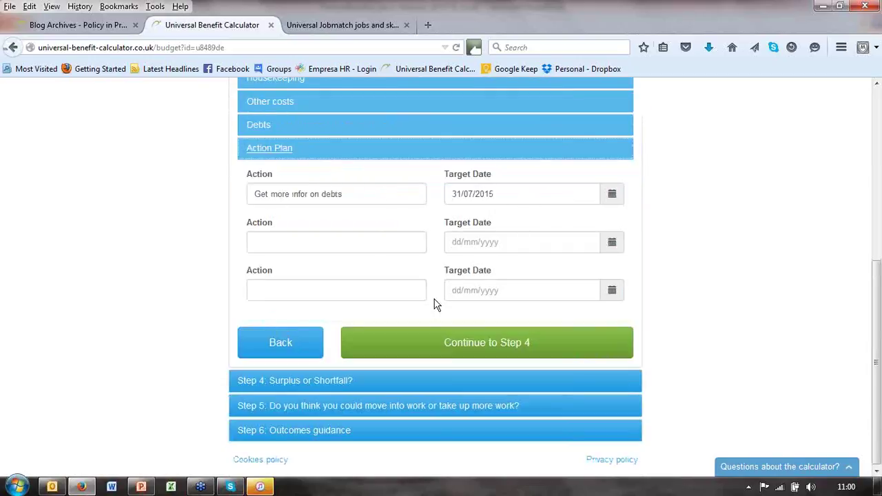
{"action": "left_click", "coordinate": [456, 349]}
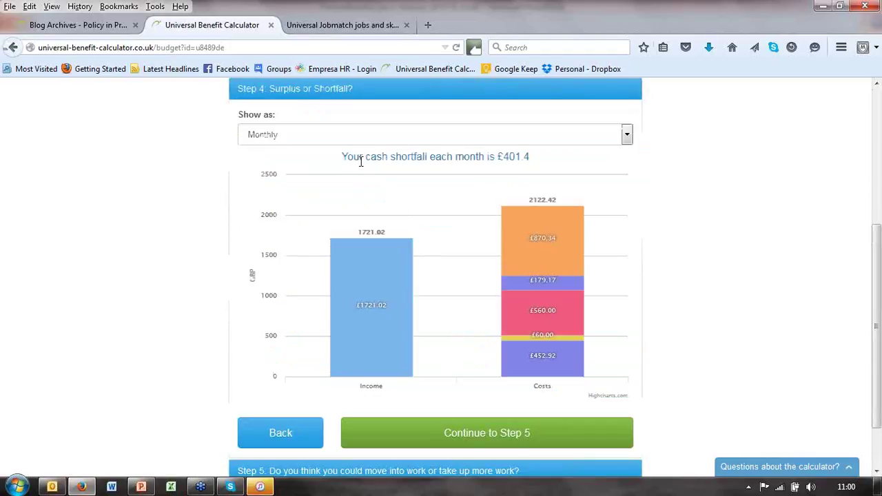
Examine the monthly cash shortfall and the chart comparing income with costs
{"action": "left_click_drag", "start_coordinate": [370, 158], "coordinate": [530, 158]}
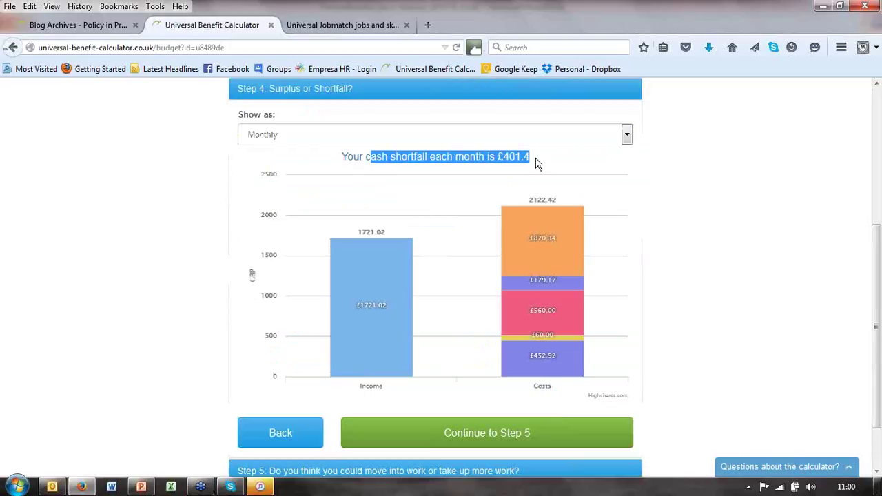
{"action": "left_click", "coordinate": [539, 163]}
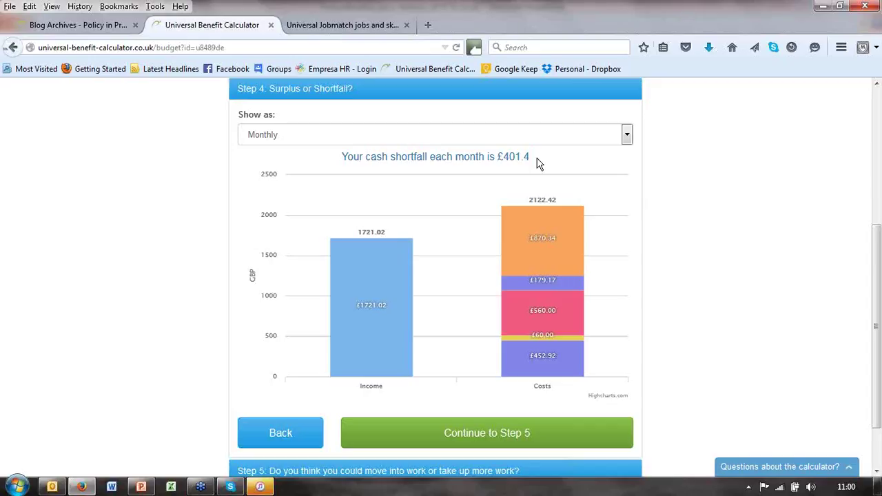
{"action": "mouse_move", "coordinate": [557, 259]}
{"action": "scroll", "coordinate": [464, 348], "scroll_direction": "down", "scroll_amount": 2}
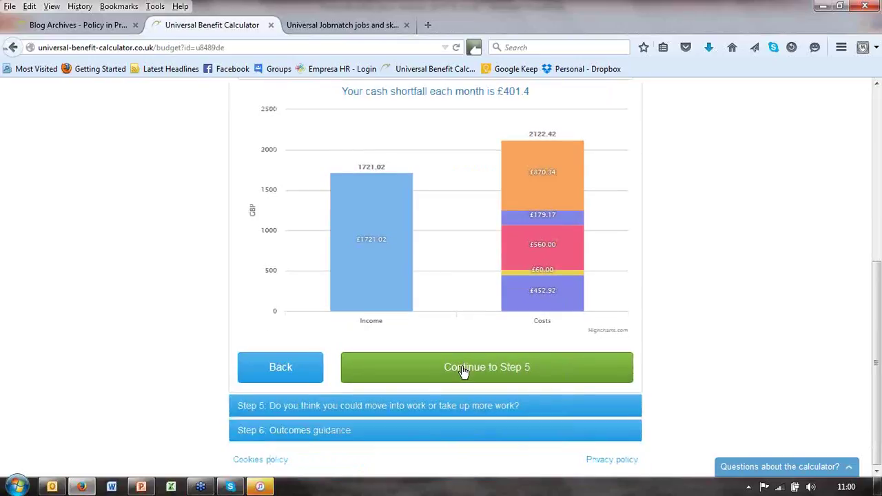
Continue to Step 5 with all four outcome guidance options selected, and review the hourly wage and weekly hours under Your earnings
{"action": "left_click", "coordinate": [462, 369]}
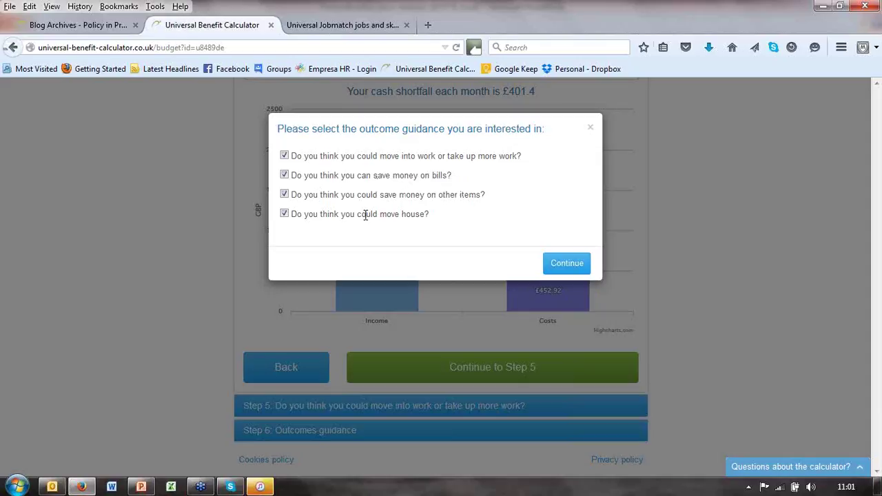
{"action": "left_click", "coordinate": [569, 269]}
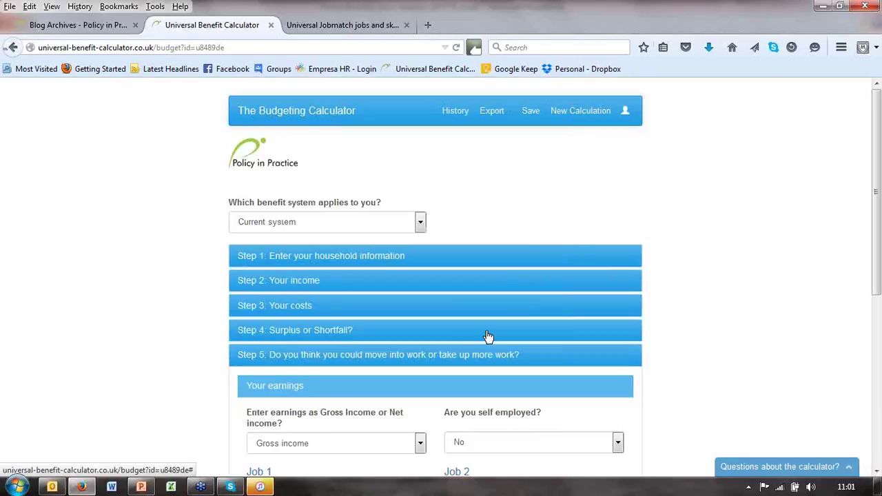
{"action": "scroll", "coordinate": [486, 337], "scroll_direction": "down", "scroll_amount": 6}
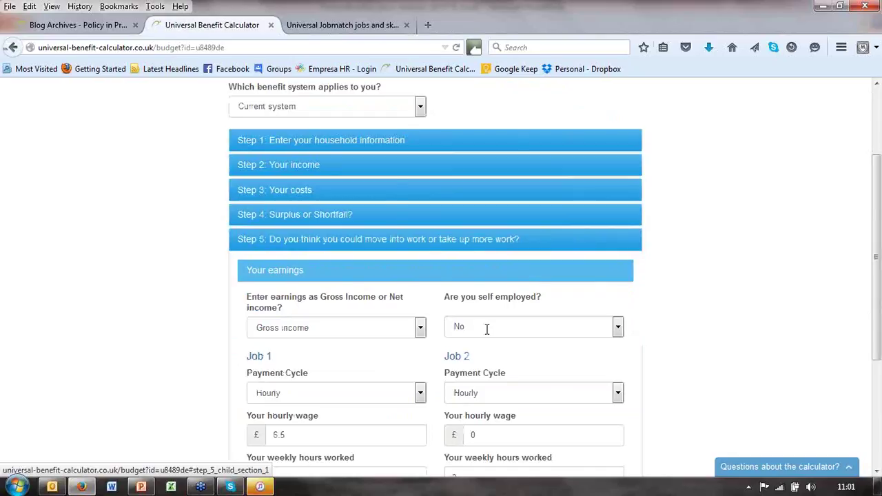
{"action": "scroll", "coordinate": [484, 331], "scroll_direction": "down", "scroll_amount": 2}
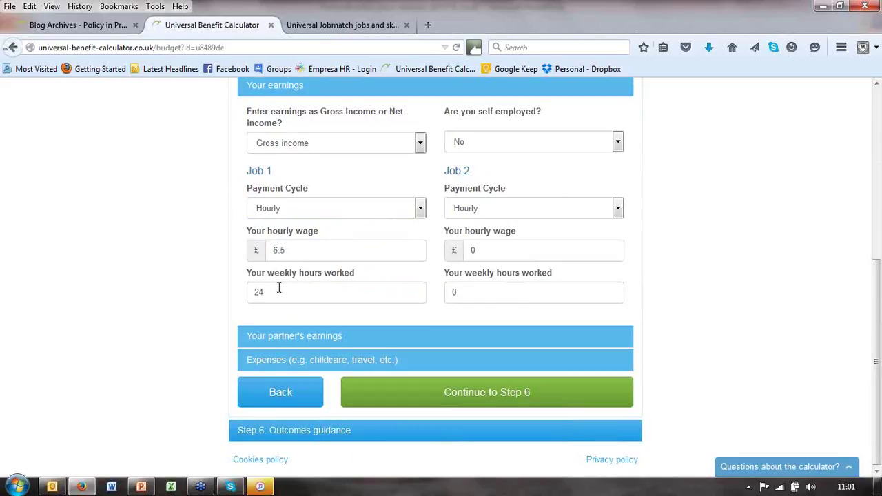
Open Your partner's earnings to review the wage and hours, and open the Expenses section with childcare and travel costs
{"action": "left_click", "coordinate": [284, 337]}
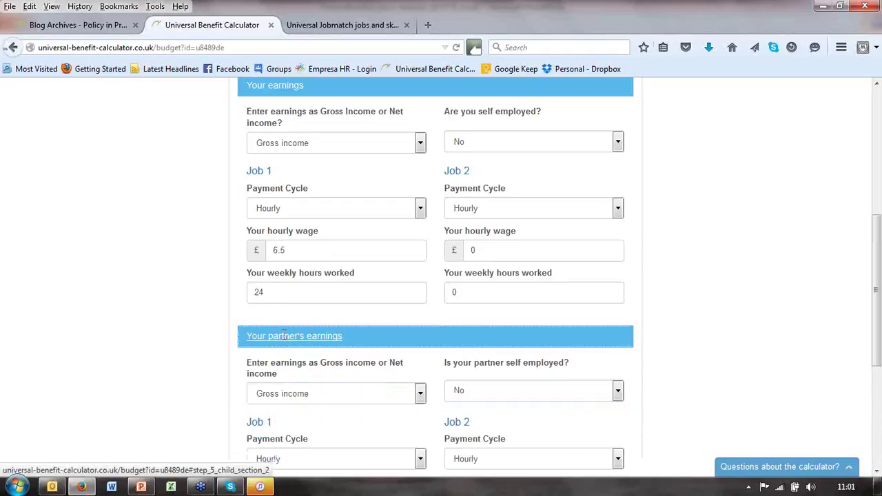
{"action": "scroll", "coordinate": [284, 336], "scroll_direction": "down", "scroll_amount": 5}
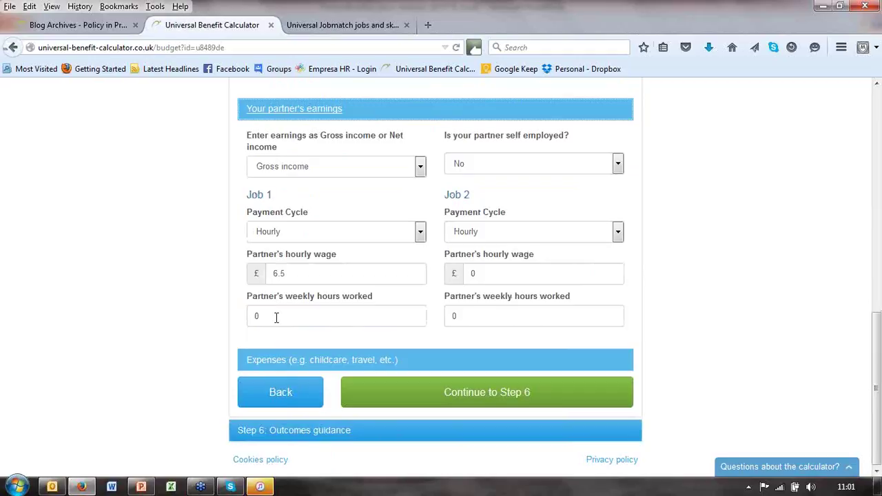
{"action": "left_click", "coordinate": [310, 366]}
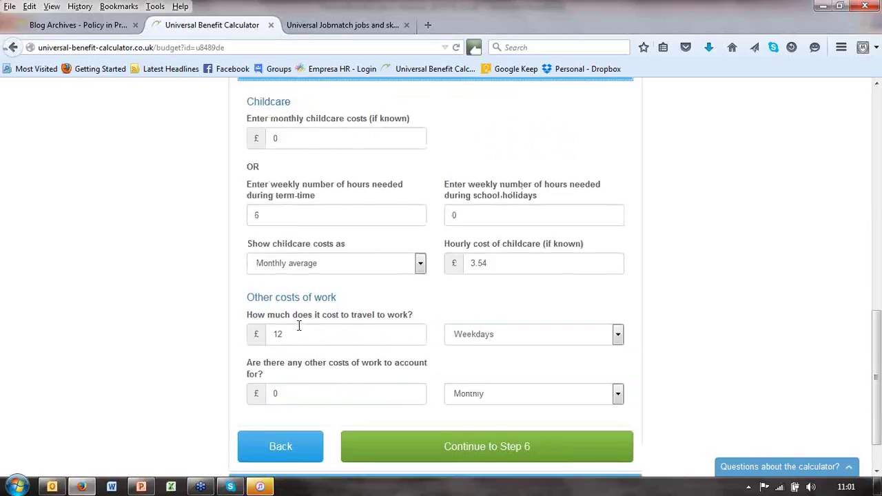
Continue to Step 6 and review the Are you better off in work? result with its before-and-after chart
{"action": "scroll", "coordinate": [303, 331], "scroll_direction": "down", "scroll_amount": 2}
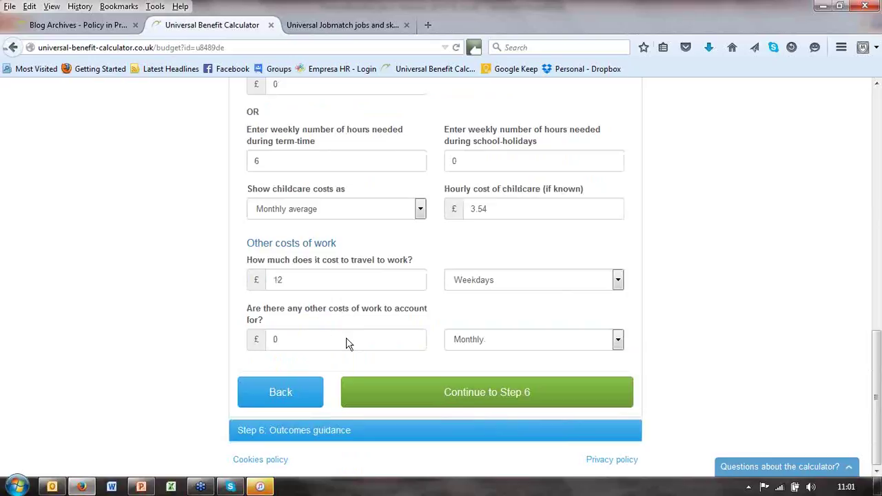
{"action": "left_click", "coordinate": [466, 401]}
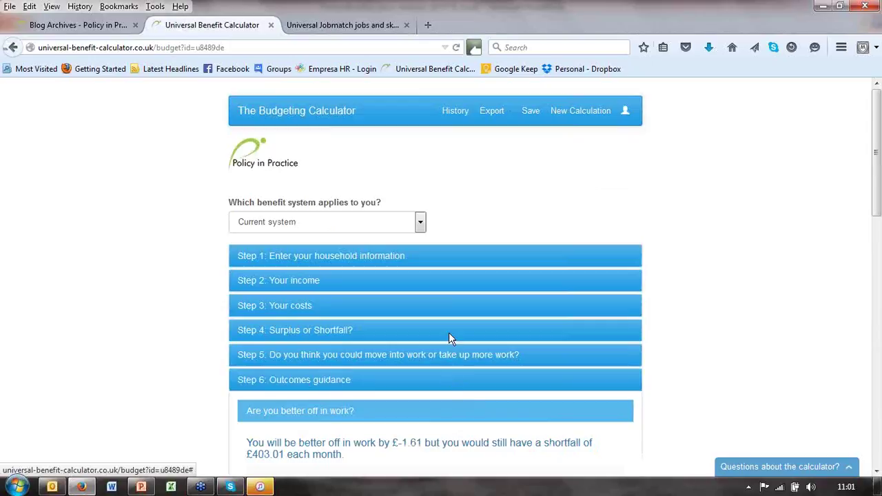
{"action": "scroll", "coordinate": [448, 332], "scroll_direction": "down", "scroll_amount": 2}
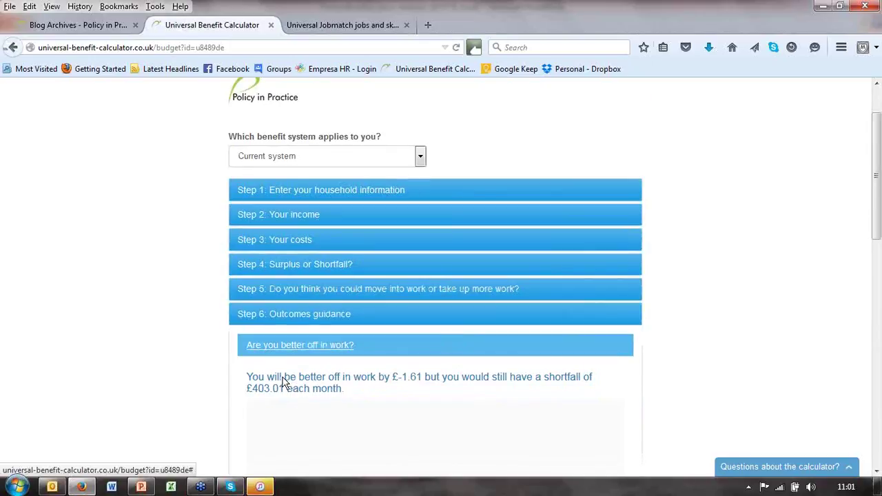
{"action": "scroll", "coordinate": [284, 383], "scroll_direction": "down", "scroll_amount": 5}
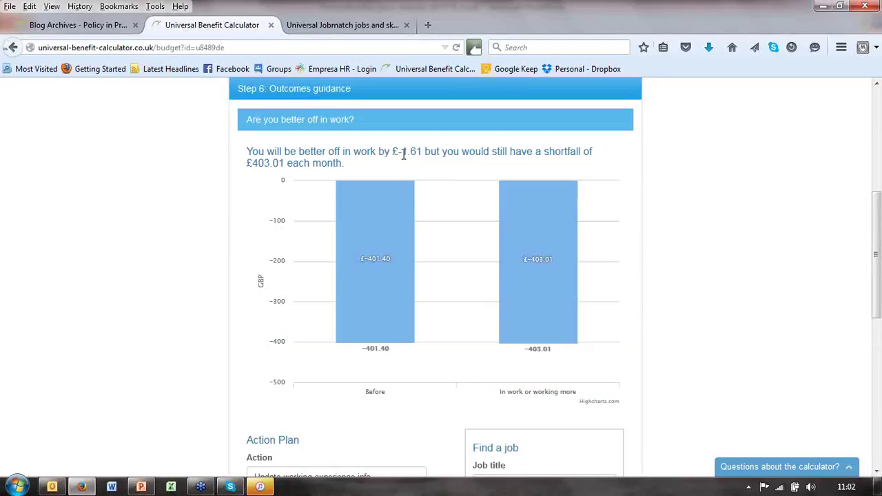
{"action": "left_click_drag", "start_coordinate": [403, 153], "coordinate": [431, 156]}
{"action": "left_click_drag", "start_coordinate": [264, 164], "coordinate": [348, 169]}
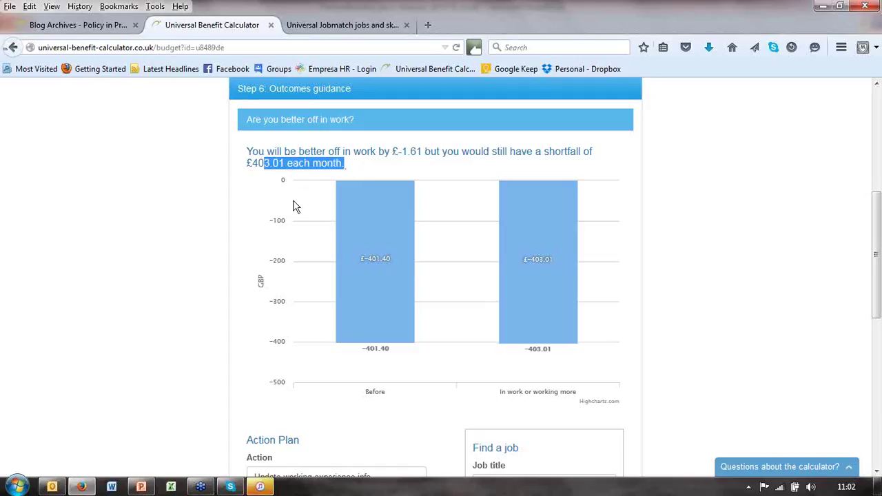
Review the work Action Plan with its target dates and the Find a job search form
{"action": "scroll", "coordinate": [294, 205], "scroll_direction": "down", "scroll_amount": 3}
{"action": "scroll", "coordinate": [295, 207], "scroll_direction": "down", "scroll_amount": 2}
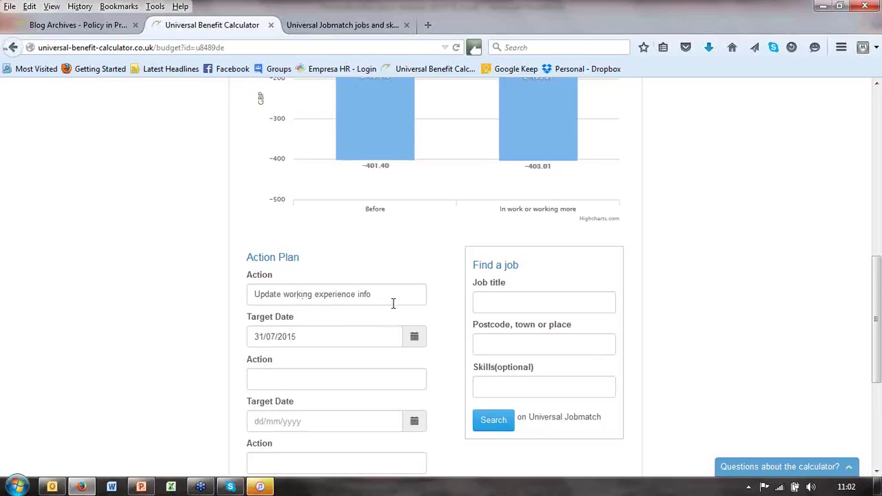
{"action": "scroll", "coordinate": [393, 303], "scroll_direction": "down", "scroll_amount": 2}
{"action": "scroll", "coordinate": [393, 307], "scroll_direction": "down", "scroll_amount": 3}
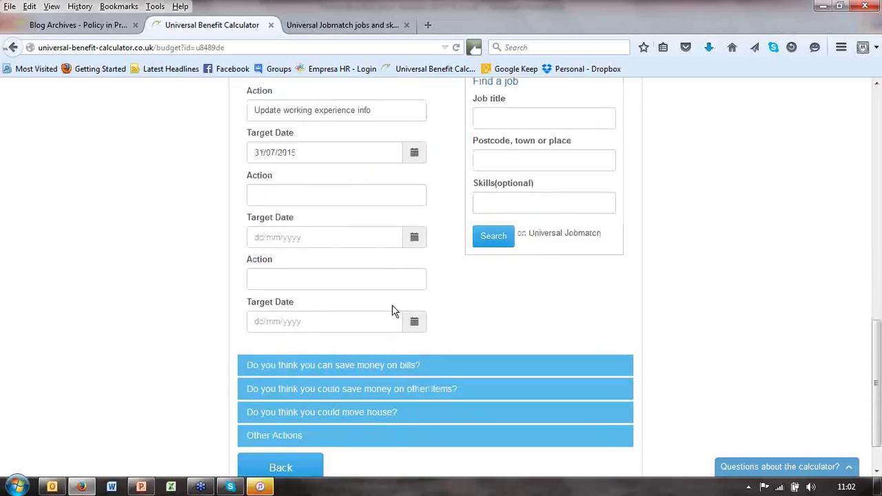
{"action": "scroll", "coordinate": [393, 312], "scroll_direction": "down", "scroll_amount": 1}
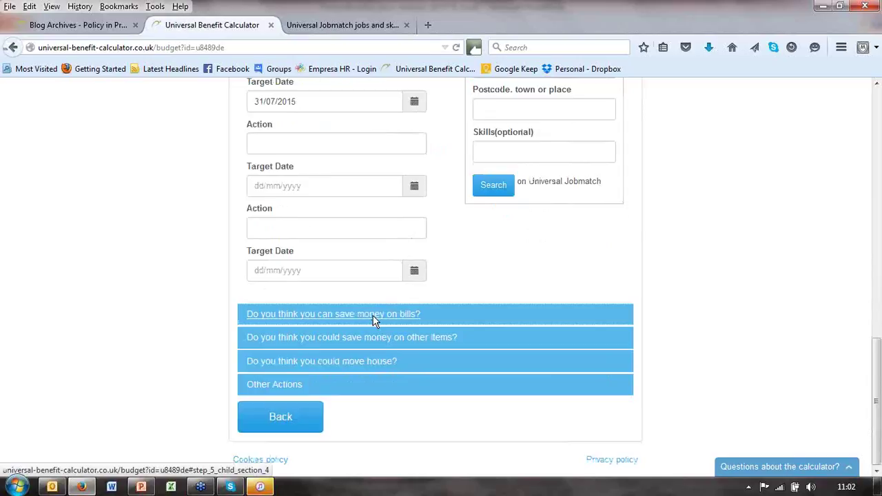
Open Do you think you can save money on bills? and review the cost chart, potential savings and reduced shortfall
{"action": "left_click", "coordinate": [374, 318]}
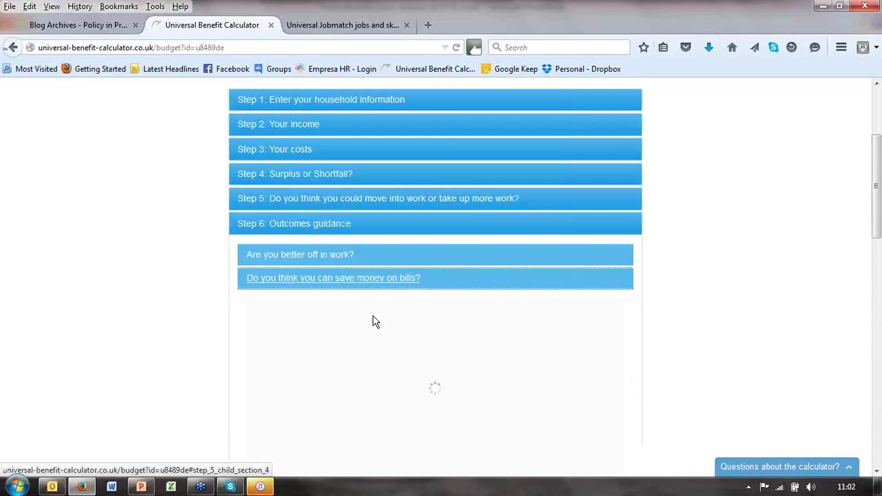
{"action": "scroll", "coordinate": [374, 321], "scroll_direction": "down", "scroll_amount": 4}
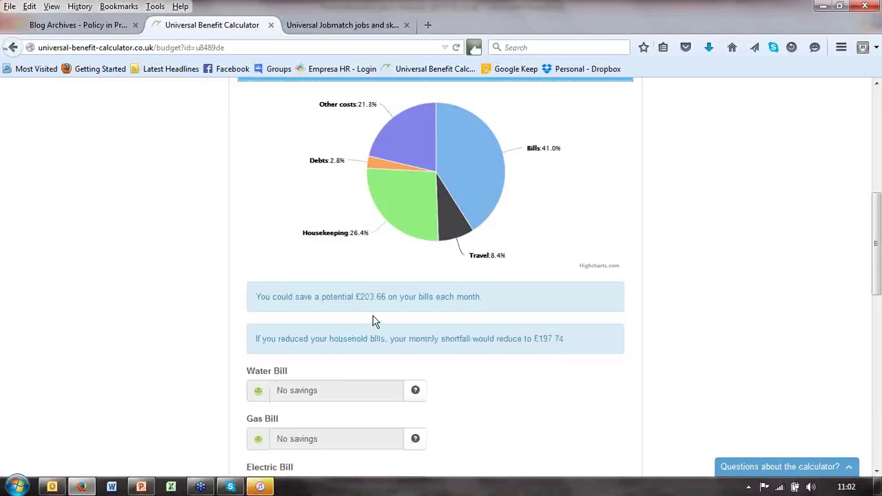
{"action": "scroll", "coordinate": [373, 321], "scroll_direction": "up", "scroll_amount": 2}
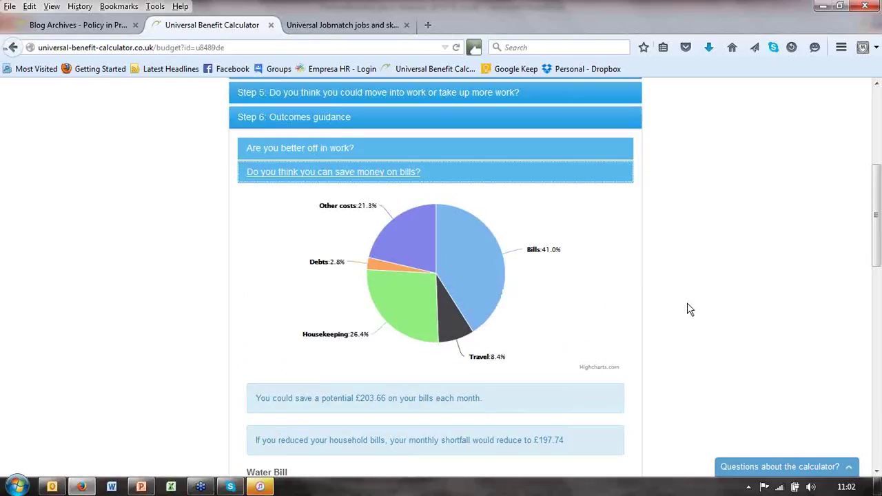
{"action": "scroll", "coordinate": [682, 314], "scroll_direction": "down", "scroll_amount": 2}
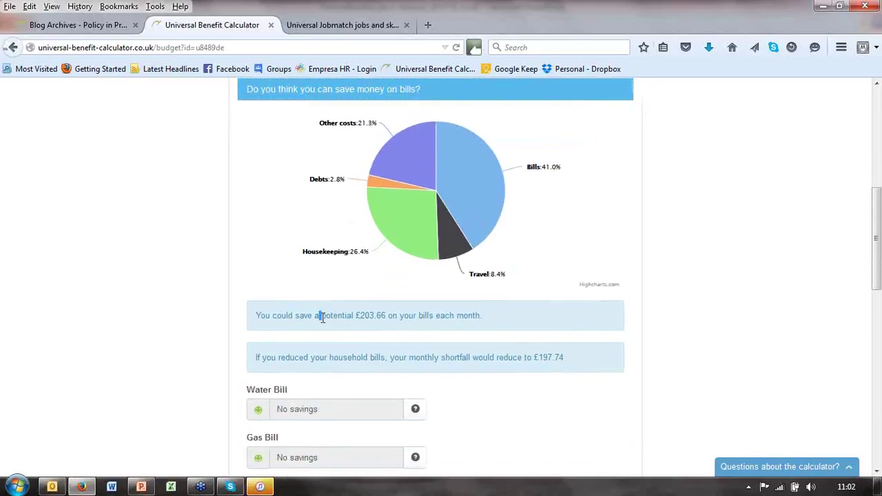
{"action": "left_click_drag", "start_coordinate": [321, 317], "coordinate": [394, 317]}
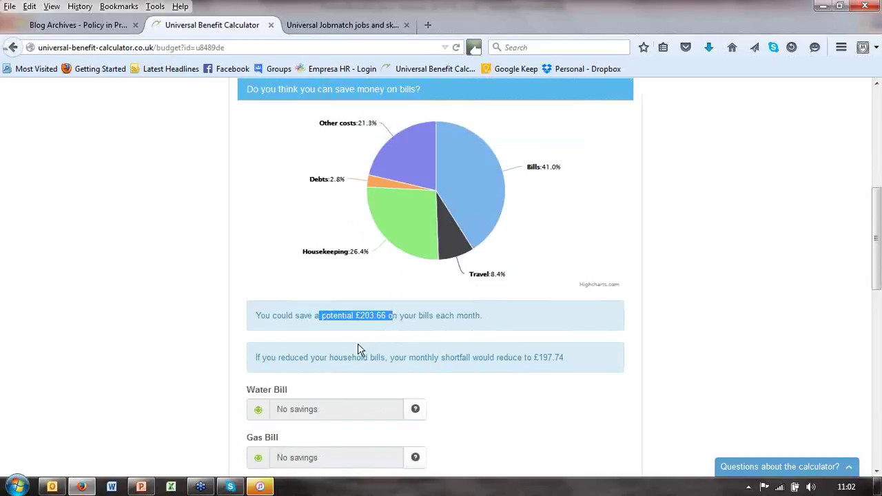
{"action": "scroll", "coordinate": [417, 343], "scroll_direction": "down", "scroll_amount": 2}
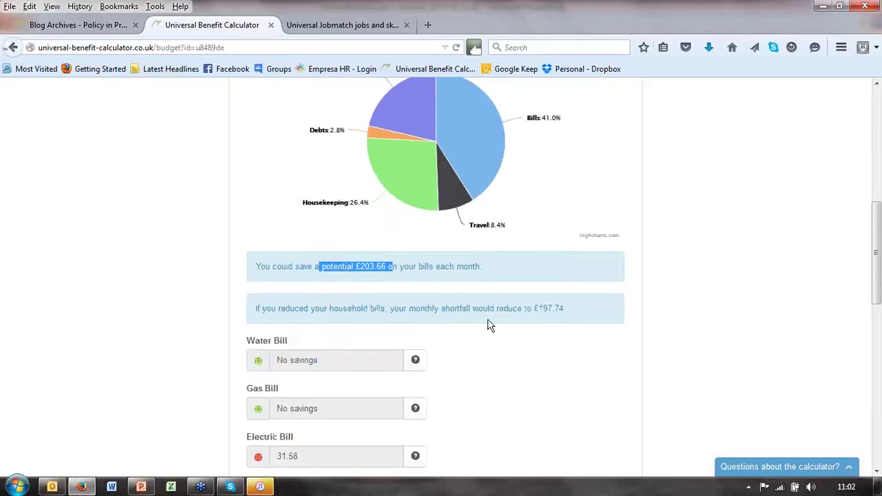
{"action": "scroll", "coordinate": [528, 338], "scroll_direction": "down", "scroll_amount": 3}
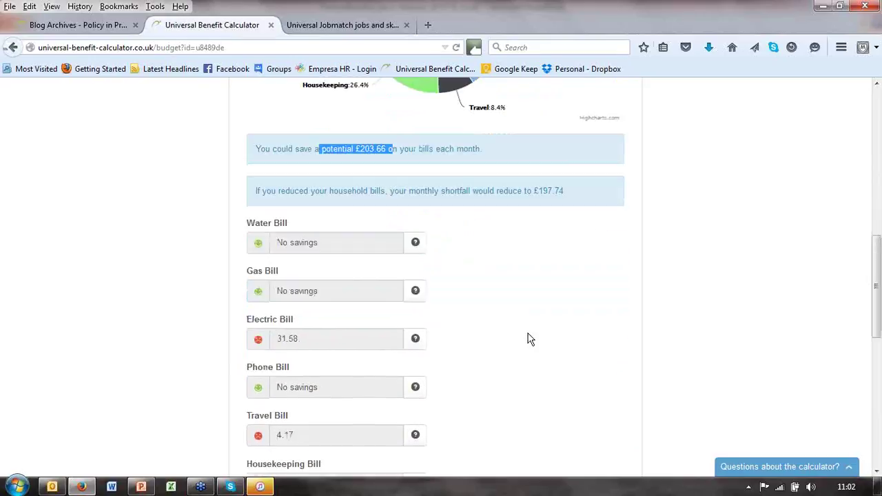
View the breakdowns comparing the Electric Bill and Travel Bill with the average, closing each one
{"action": "left_click", "coordinate": [416, 340]}
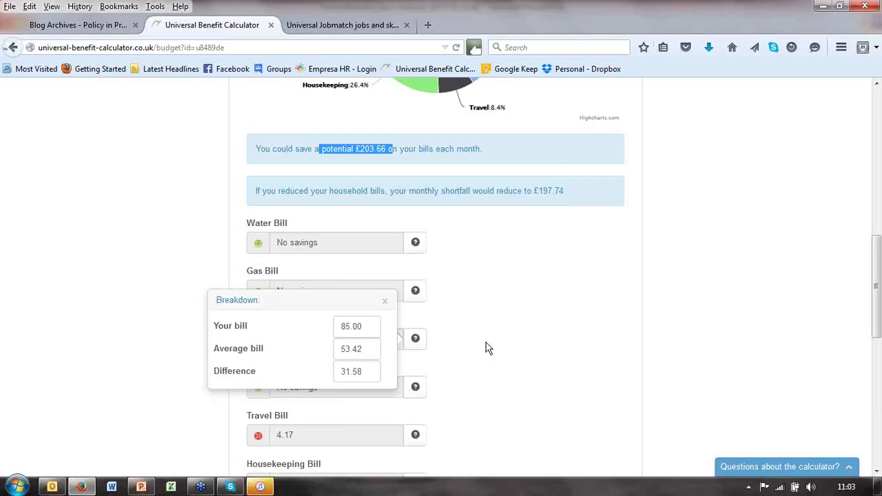
{"action": "left_click", "coordinate": [385, 304]}
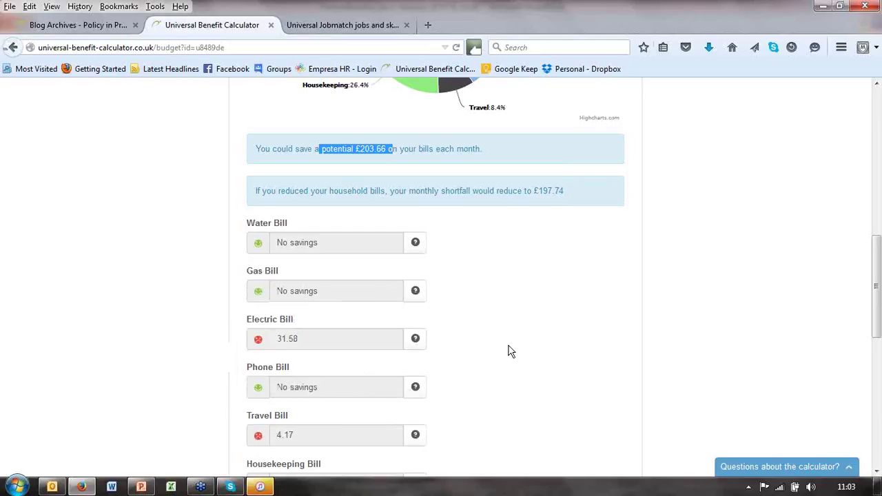
{"action": "scroll", "coordinate": [508, 359], "scroll_direction": "down", "scroll_amount": 2}
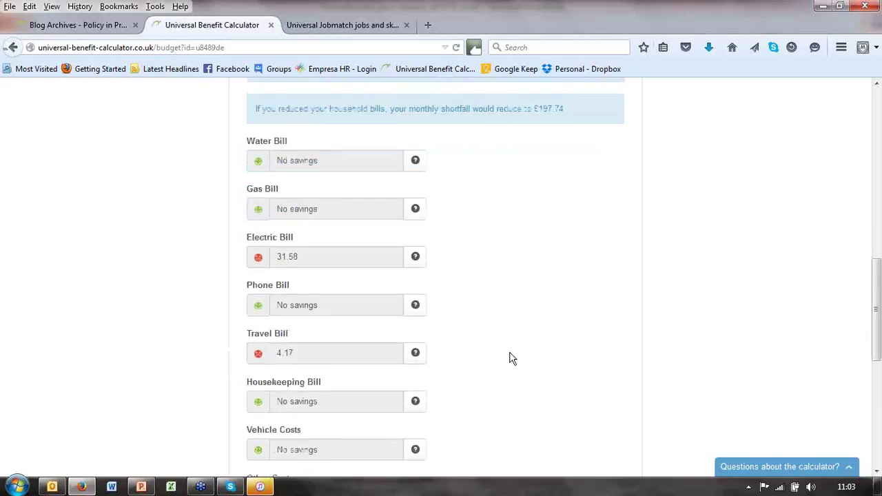
{"action": "scroll", "coordinate": [482, 344], "scroll_direction": "up", "scroll_amount": 1}
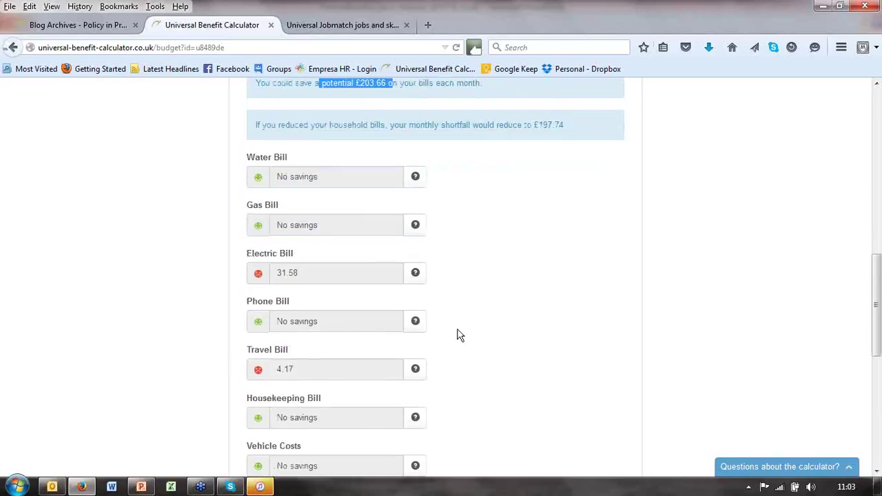
{"action": "left_click", "coordinate": [415, 371]}
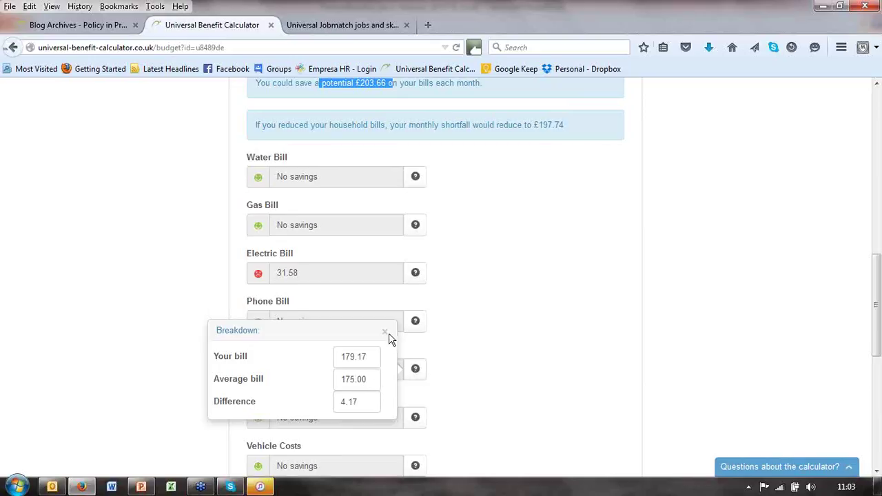
{"action": "left_click", "coordinate": [386, 335]}
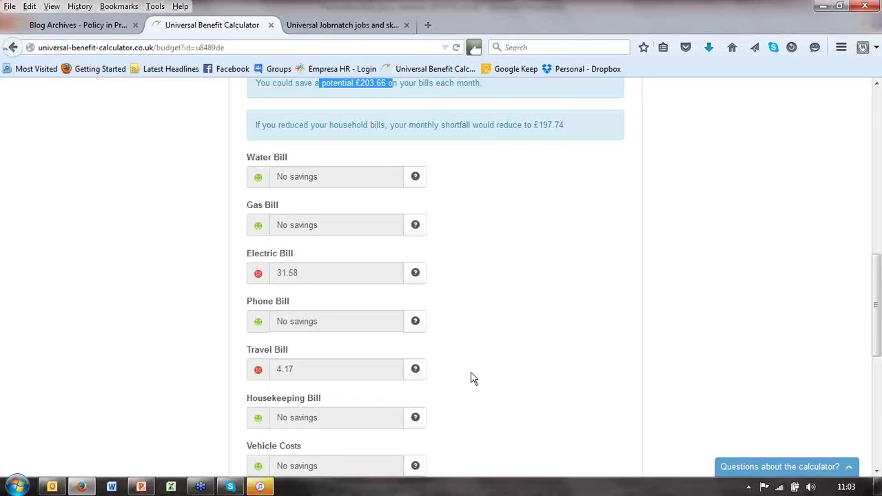
View and close the Other Costs breakdown, and review the Action Plan for saving on bills
{"action": "scroll", "coordinate": [473, 378], "scroll_direction": "down", "scroll_amount": 3}
{"action": "scroll", "coordinate": [471, 378], "scroll_direction": "down", "scroll_amount": 1}
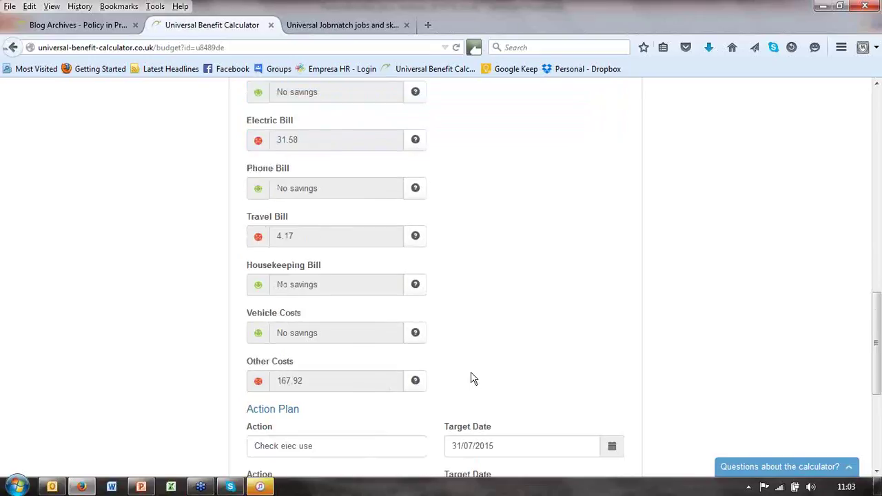
{"action": "left_click", "coordinate": [416, 381]}
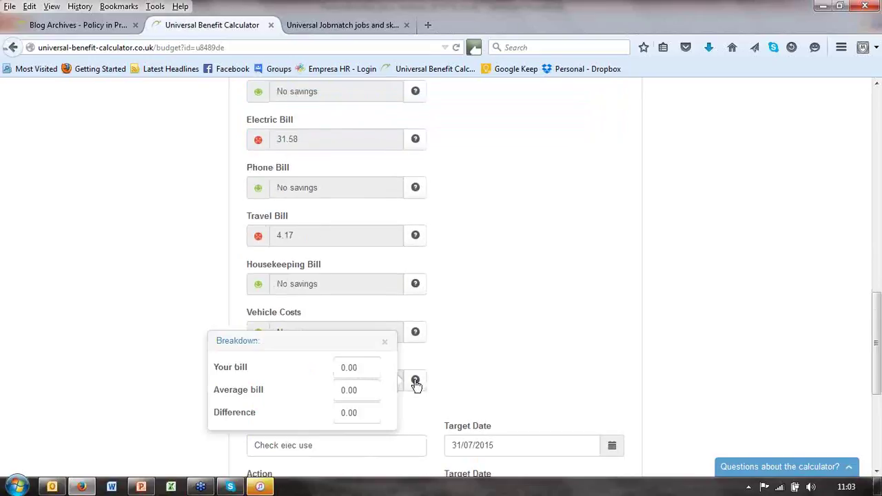
{"action": "left_click", "coordinate": [386, 342]}
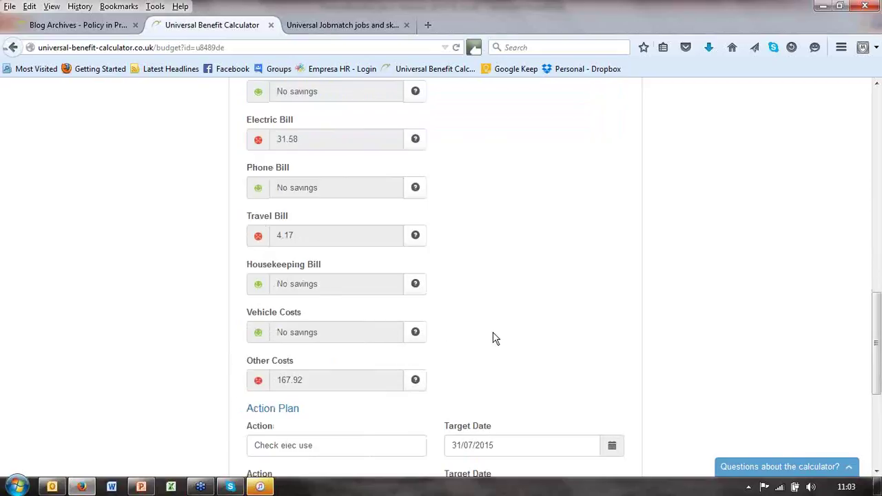
{"action": "scroll", "coordinate": [496, 329], "scroll_direction": "down", "scroll_amount": 3}
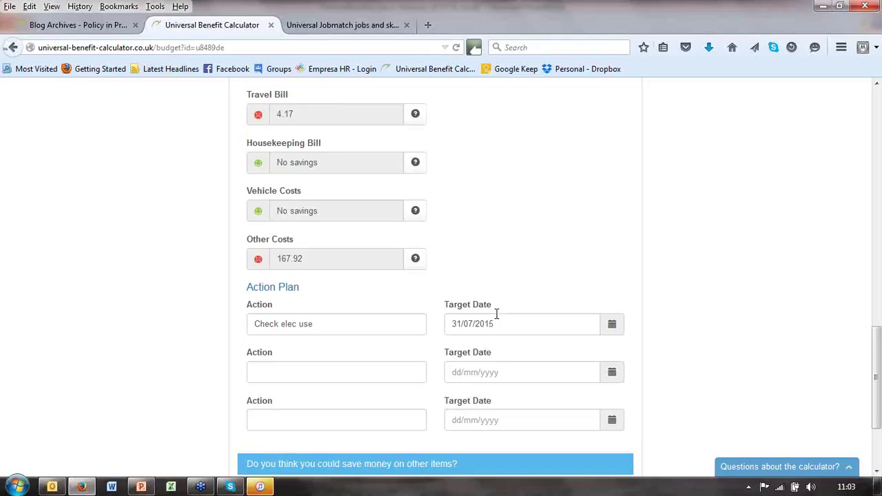
{"action": "scroll", "coordinate": [496, 313], "scroll_direction": "down", "scroll_amount": 2}
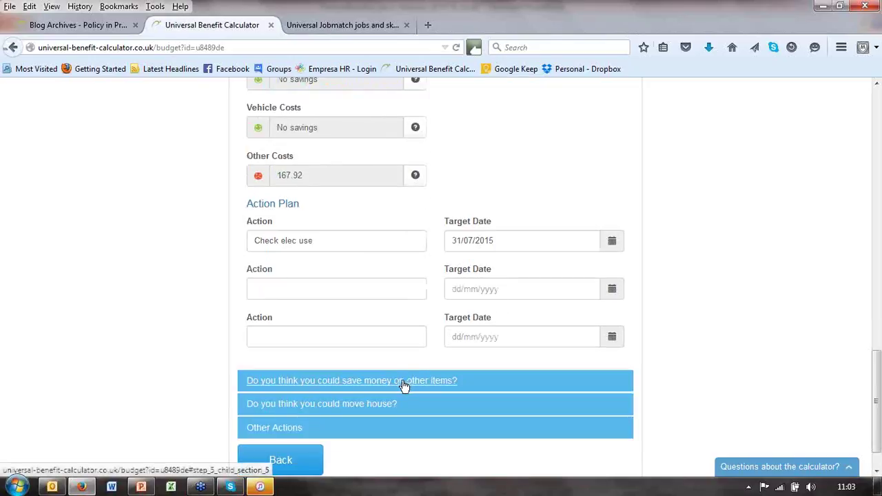
Open Do you think you could save money on other items? and review the shortfall and daily and yearly spending
{"action": "left_click", "coordinate": [405, 386]}
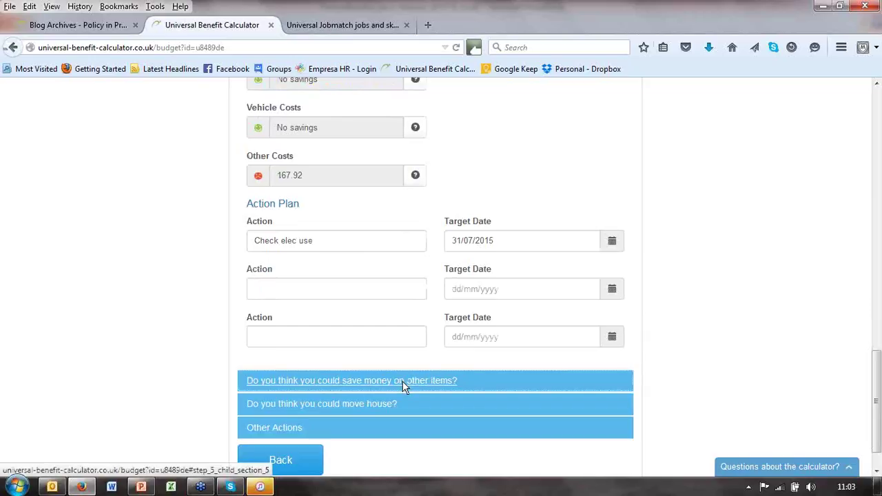
{"action": "left_click", "coordinate": [403, 381]}
{"action": "scroll", "coordinate": [394, 371], "scroll_direction": "down", "scroll_amount": 3}
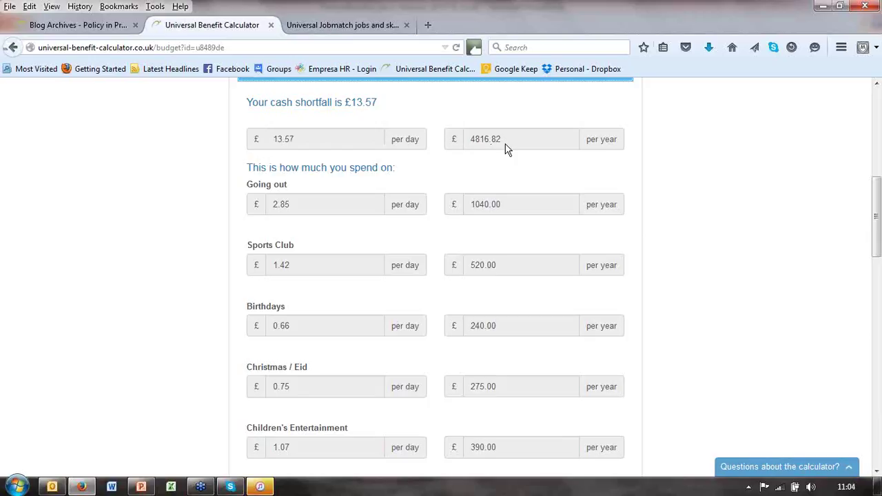
{"action": "scroll", "coordinate": [492, 181], "scroll_direction": "down", "scroll_amount": 3}
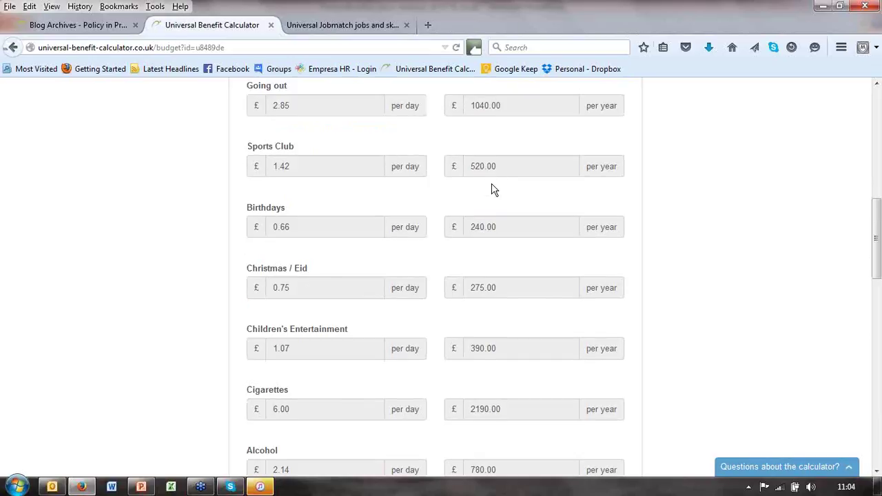
{"action": "scroll", "coordinate": [459, 296], "scroll_direction": "down", "scroll_amount": 2}
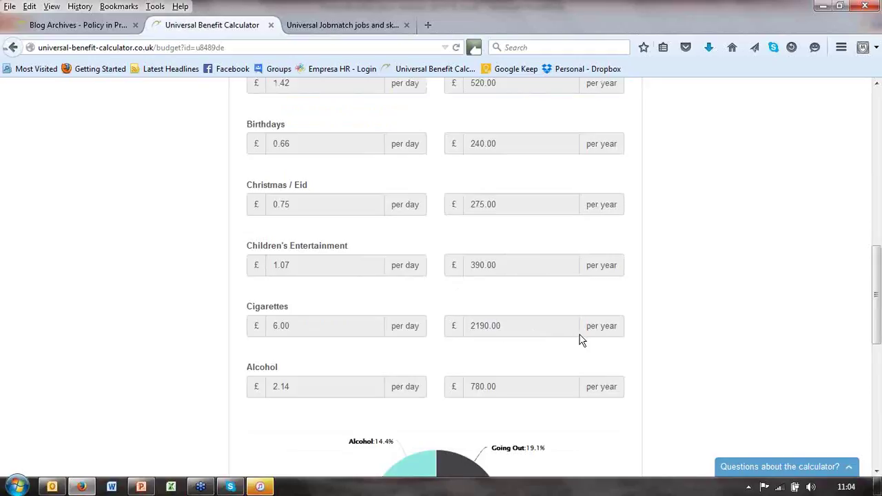
{"action": "scroll", "coordinate": [581, 340], "scroll_direction": "down", "scroll_amount": 3}
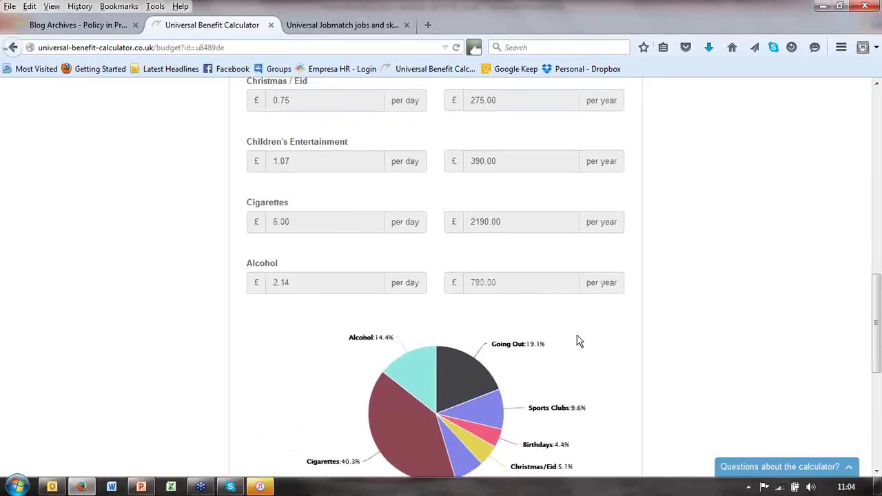
Inspect each category's share in the pie chart of spending on other items
{"action": "scroll", "coordinate": [580, 342], "scroll_direction": "down", "scroll_amount": 3}
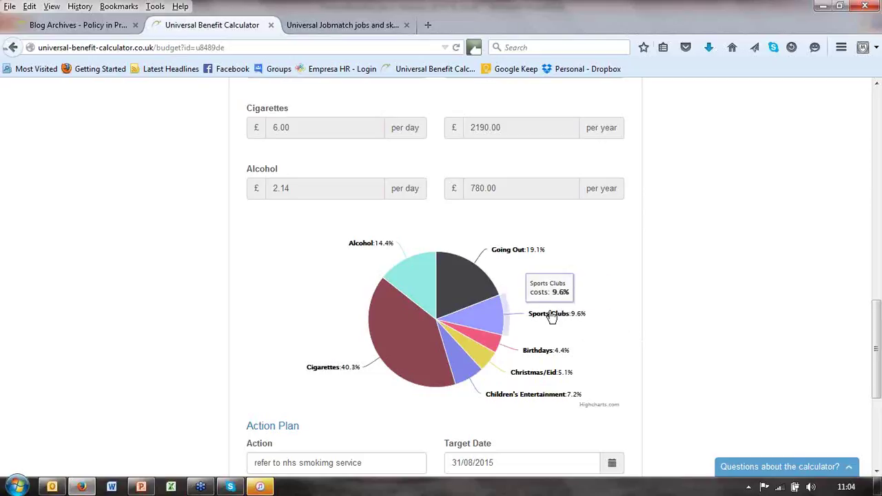
{"action": "mouse_move", "coordinate": [506, 269]}
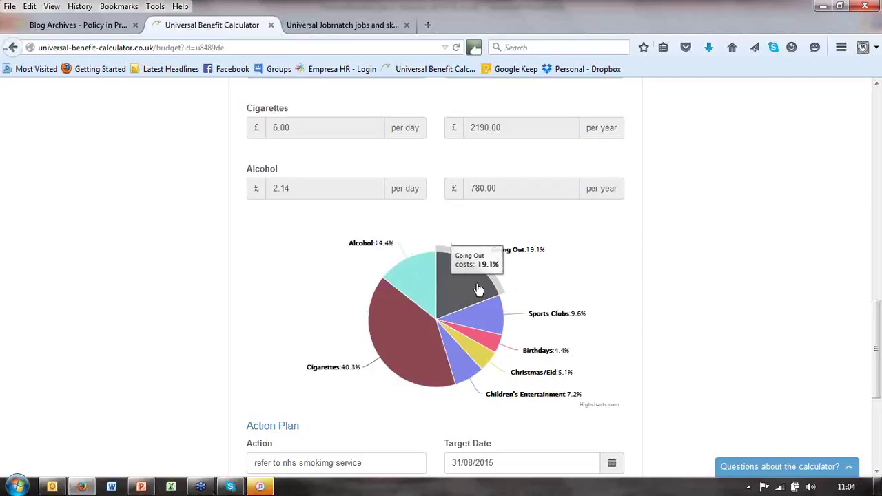
{"action": "mouse_move", "coordinate": [476, 312]}
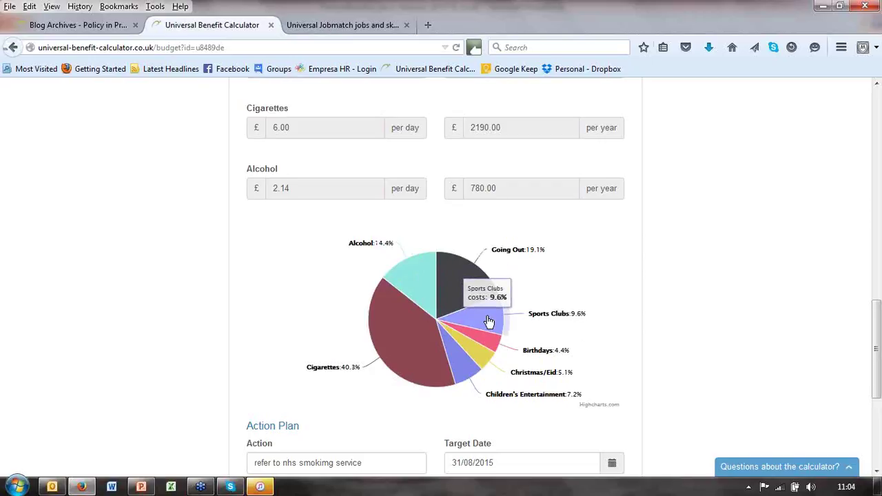
{"action": "mouse_move", "coordinate": [483, 355]}
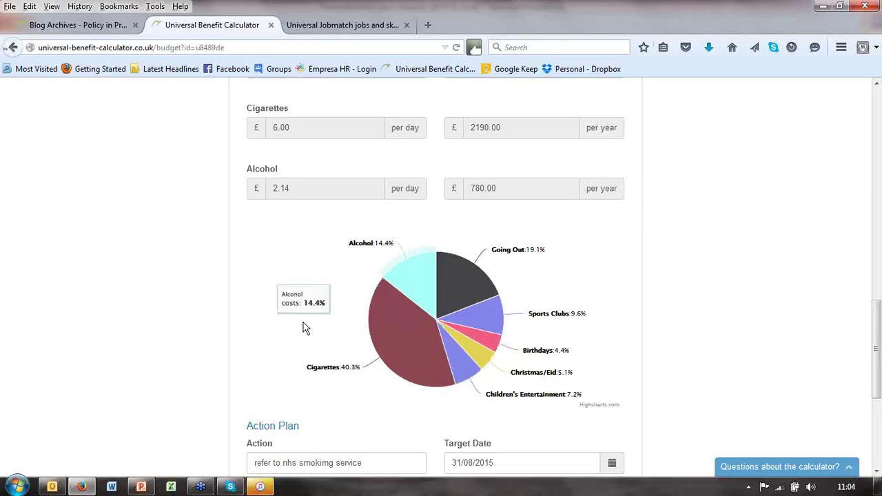
Review the Action Plan for saving money on other items, including its actions and target dates
{"action": "scroll", "coordinate": [302, 320], "scroll_direction": "down", "scroll_amount": 2}
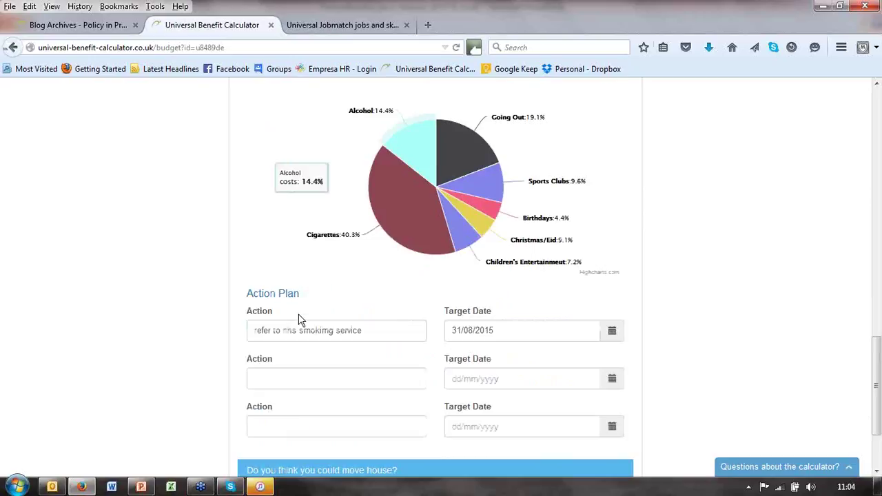
{"action": "scroll", "coordinate": [304, 317], "scroll_direction": "down", "scroll_amount": 1}
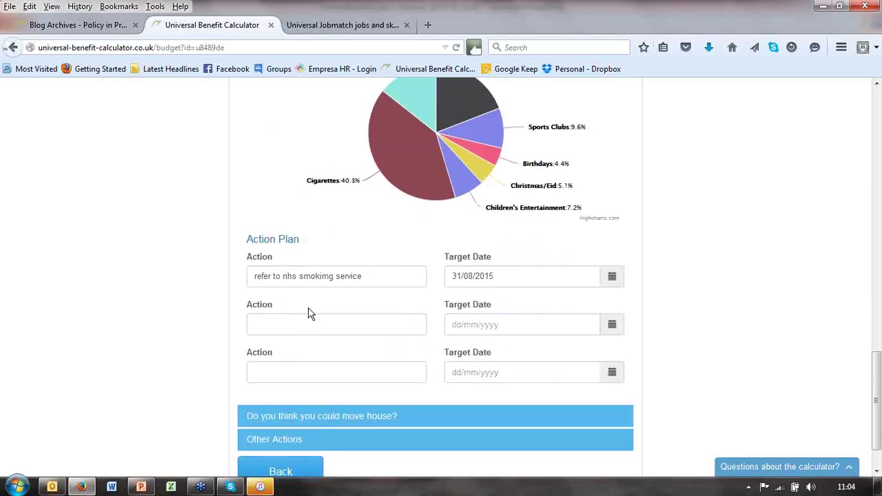
{"action": "scroll", "coordinate": [308, 314], "scroll_direction": "down", "scroll_amount": 1}
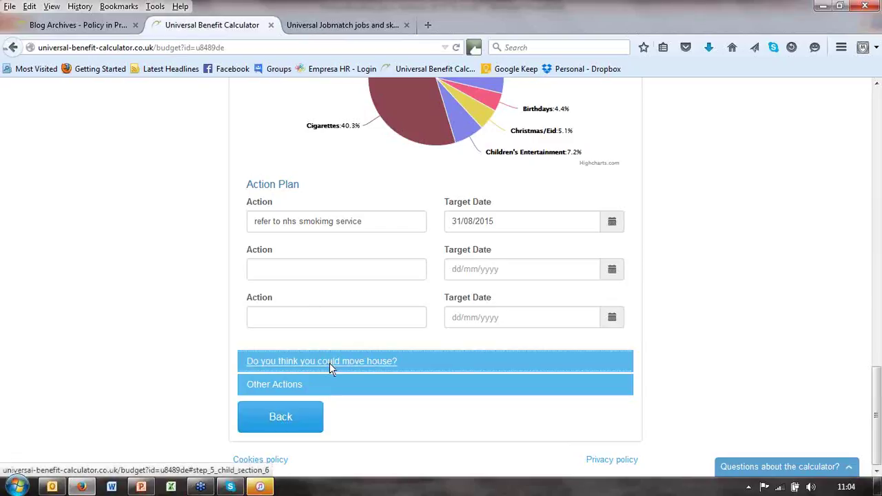
Open Do you think you could move house? and review the potential rent and bill savings, expenditure chart and Action Plan
{"action": "left_click", "coordinate": [329, 365]}
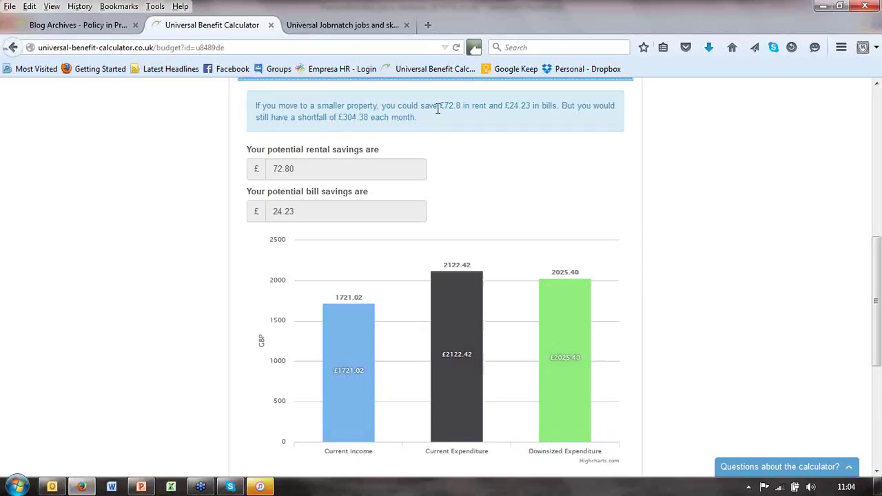
{"action": "left_click_drag", "start_coordinate": [439, 109], "coordinate": [533, 106]}
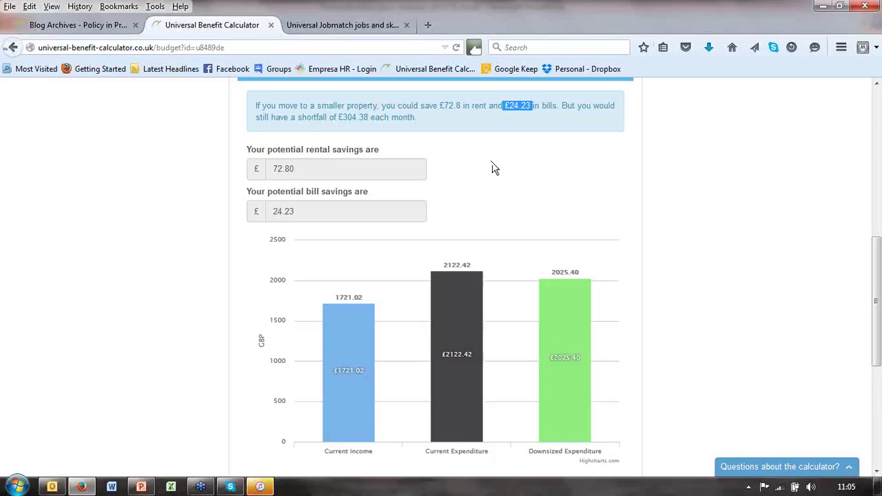
{"action": "scroll", "coordinate": [494, 181], "scroll_direction": "down", "scroll_amount": 5}
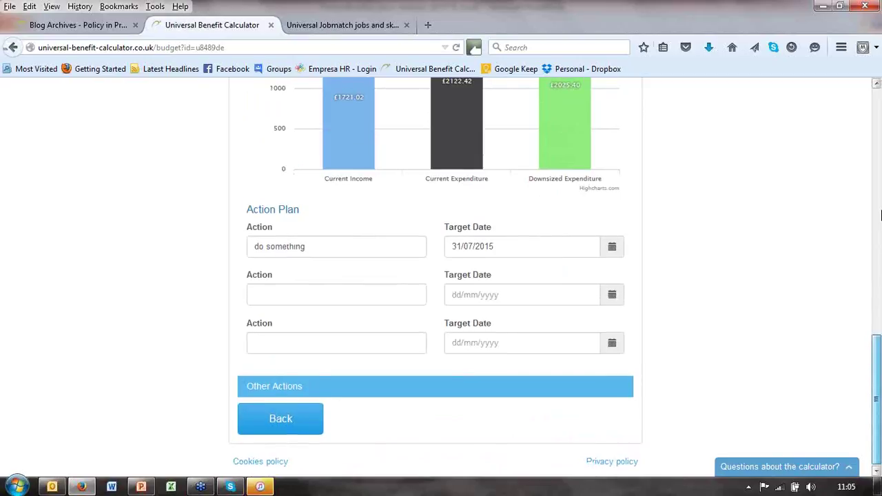
Export the budgeting report as a PDF and open the downloaded file in Adobe Reader
{"action": "scroll", "coordinate": [880, 216], "scroll_direction": "up", "scroll_amount": 10}
{"action": "scroll", "coordinate": [858, 116], "scroll_direction": "up", "scroll_amount": 4}
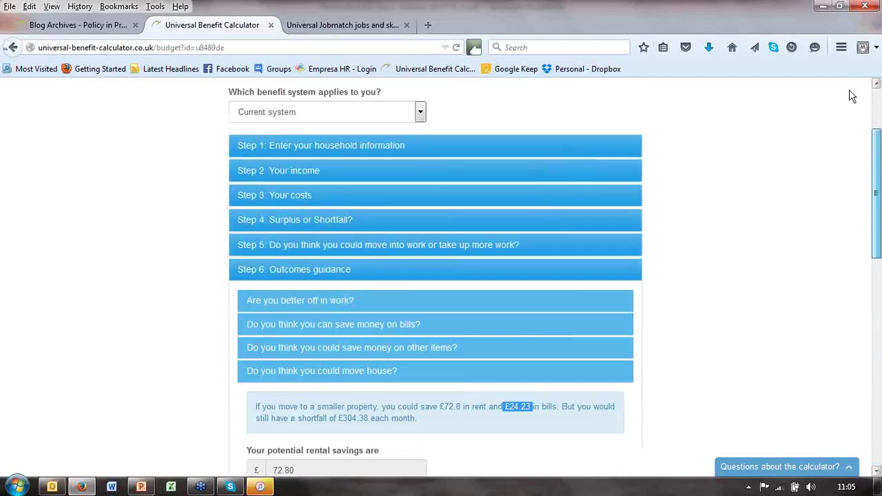
{"action": "left_click", "coordinate": [489, 116]}
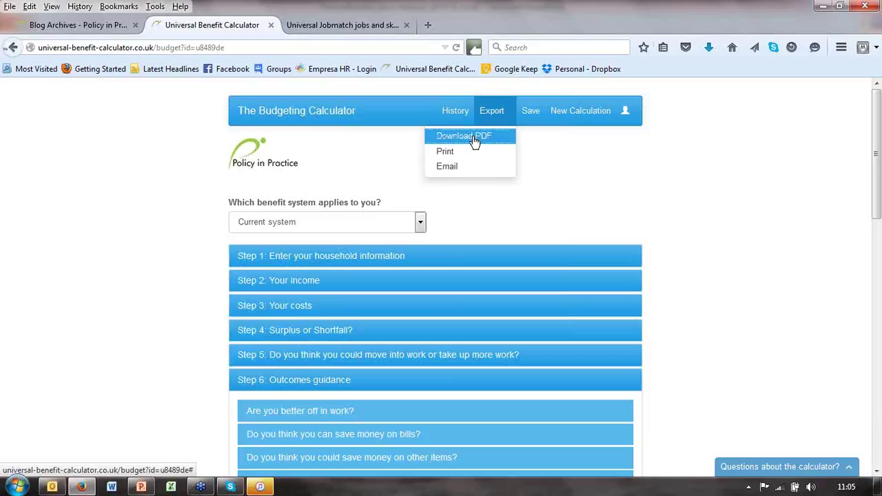
{"action": "left_click", "coordinate": [475, 137]}
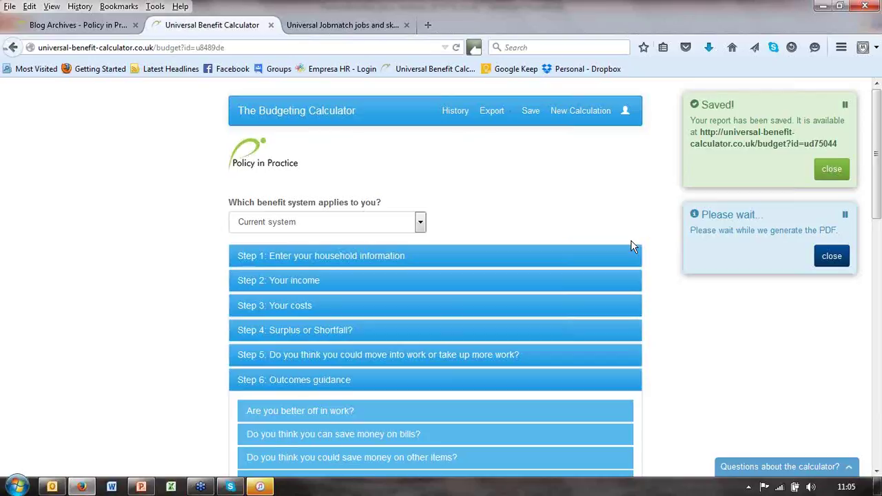
{"action": "left_click", "coordinate": [817, 357]}
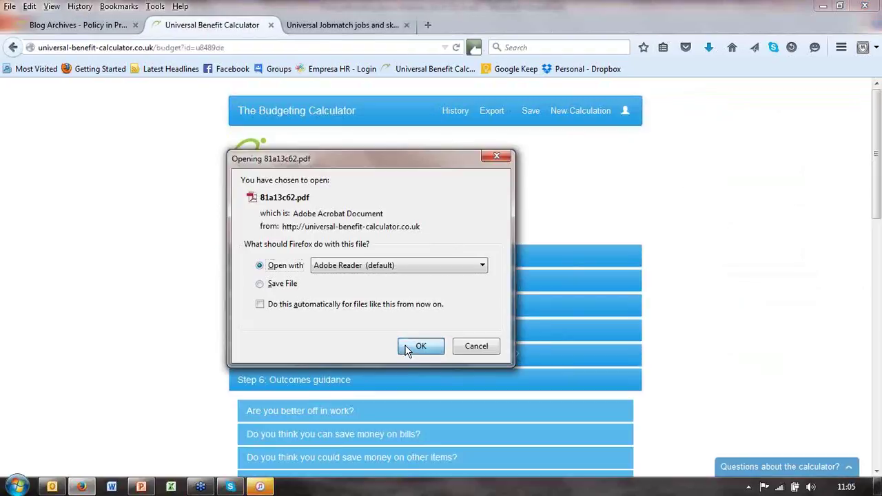
{"action": "left_click", "coordinate": [407, 348]}
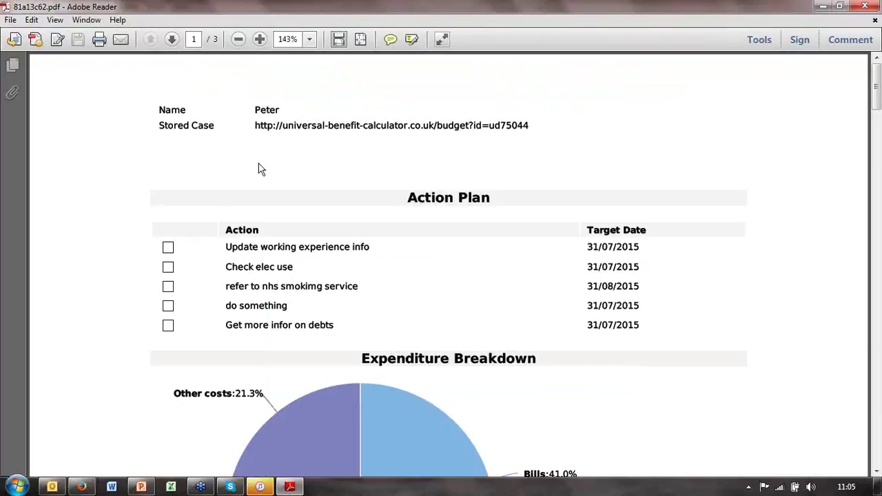
Review the report's Action Plan and Expenditure Breakdown chart, reducing the page zoom to 100%
{"action": "scroll", "coordinate": [271, 238], "scroll_direction": "down", "scroll_amount": 3}
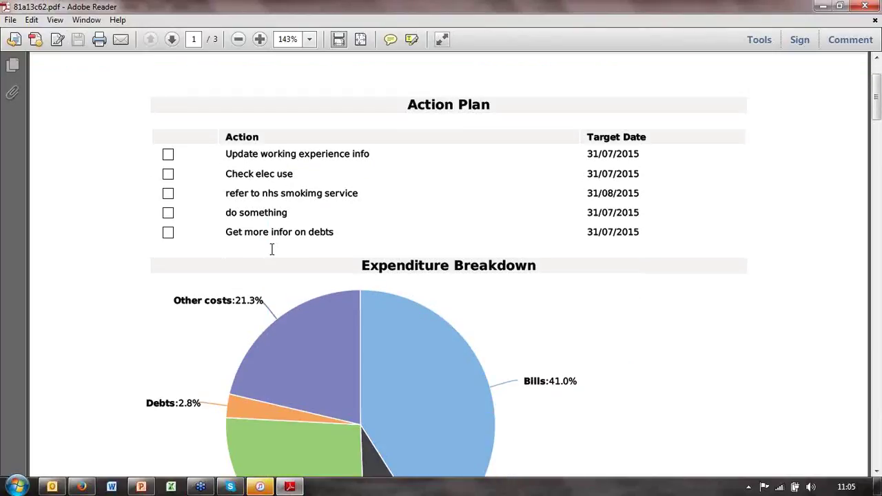
{"action": "scroll", "coordinate": [272, 249], "scroll_direction": "down", "scroll_amount": 2}
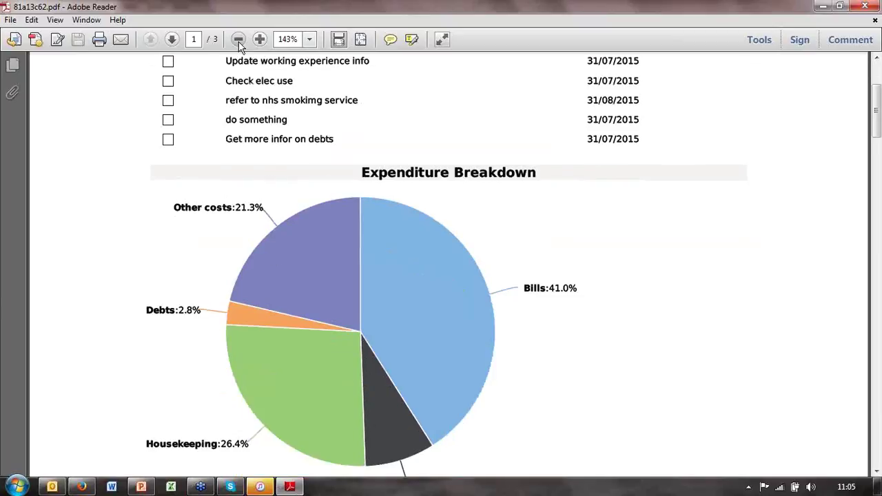
{"action": "left_click", "coordinate": [238, 40]}
{"action": "left_click", "coordinate": [239, 40]}
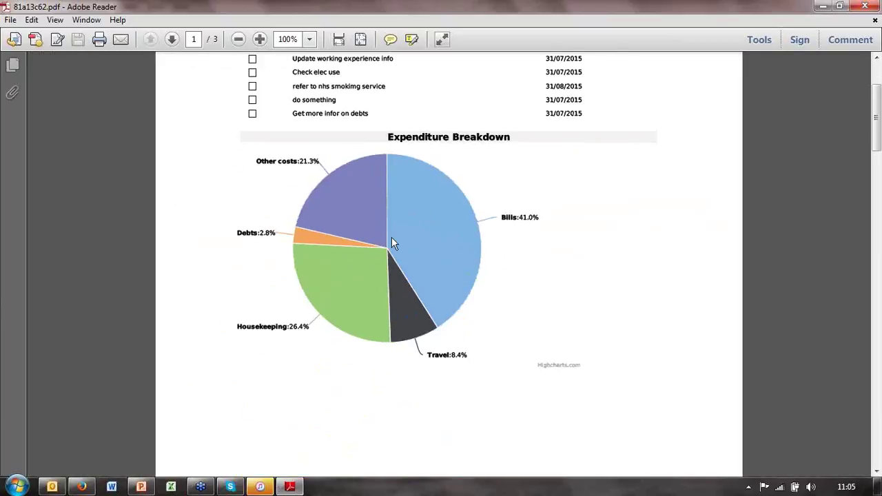
Examine the report's shortfall summary and its income, expenditure and debts tables, and close the PDF
{"action": "scroll", "coordinate": [413, 294], "scroll_direction": "down", "scroll_amount": 10}
{"action": "scroll", "coordinate": [417, 298], "scroll_direction": "down", "scroll_amount": 2}
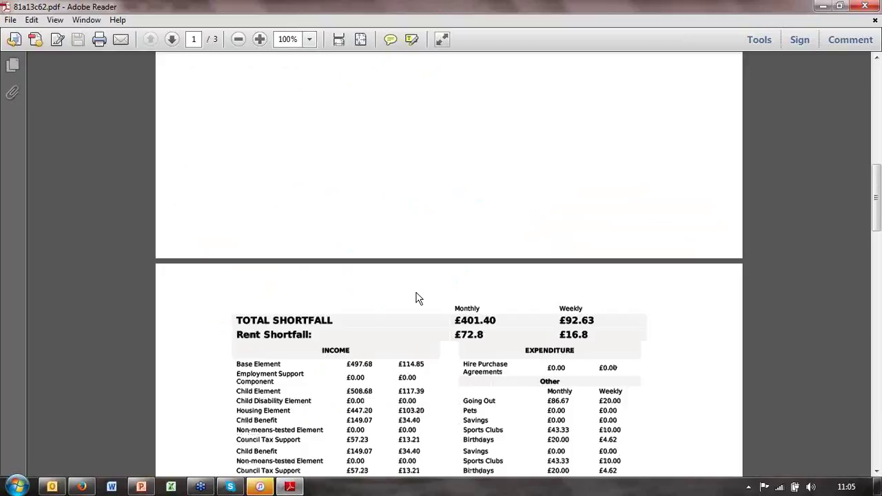
{"action": "scroll", "coordinate": [417, 298], "scroll_direction": "down", "scroll_amount": 2}
{"action": "scroll", "coordinate": [416, 291], "scroll_direction": "down", "scroll_amount": 4}
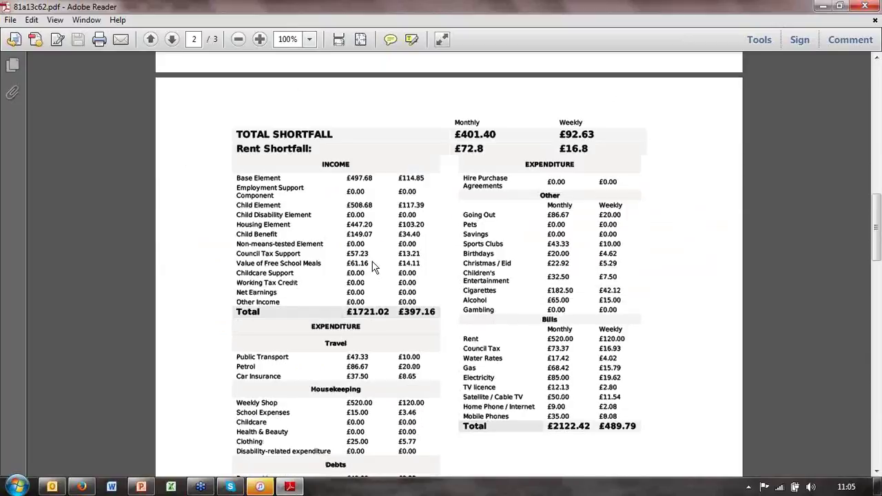
{"action": "scroll", "coordinate": [372, 268], "scroll_direction": "down", "scroll_amount": 1}
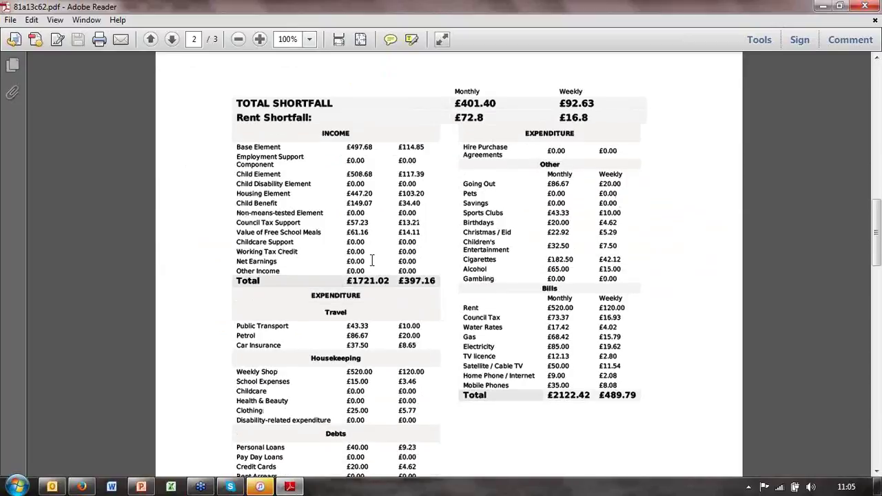
{"action": "scroll", "coordinate": [372, 261], "scroll_direction": "down", "scroll_amount": 4}
{"action": "scroll", "coordinate": [400, 296], "scroll_direction": "down", "scroll_amount": 11}
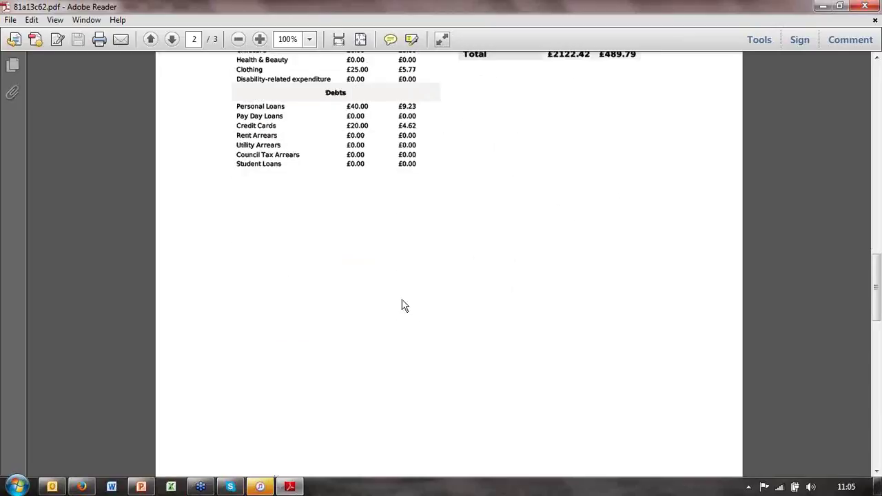
{"action": "scroll", "coordinate": [416, 305], "scroll_direction": "up", "scroll_amount": 9}
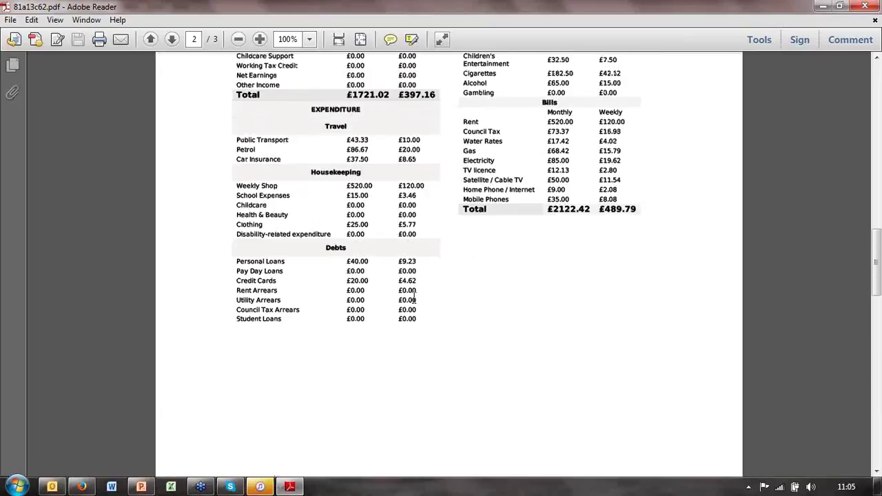
{"action": "scroll", "coordinate": [414, 298], "scroll_direction": "up", "scroll_amount": 6}
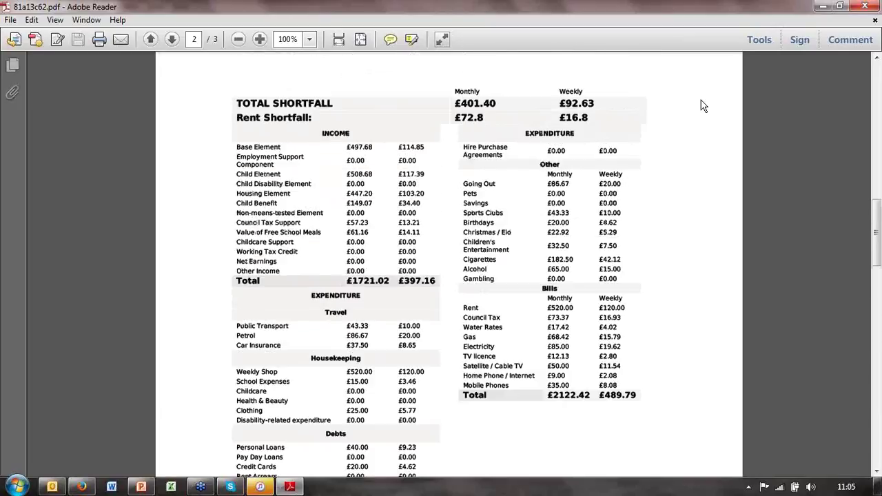
{"action": "left_click", "coordinate": [865, 8]}
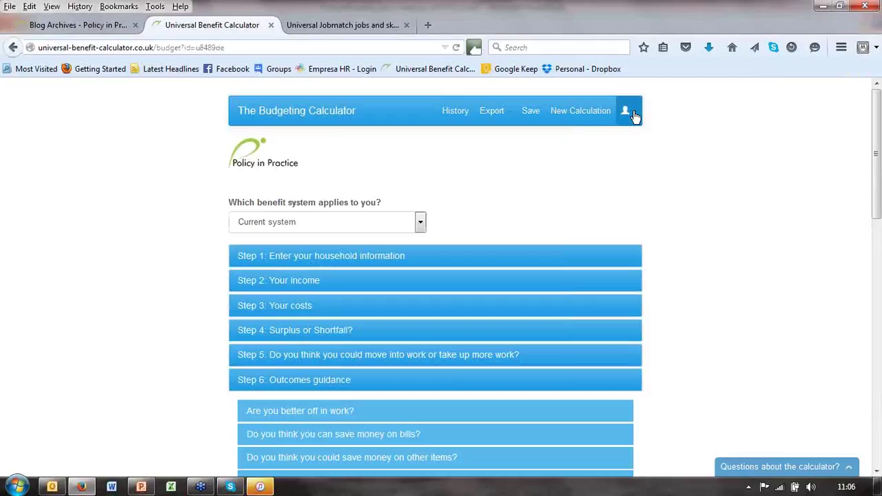
Switch from the Budgeting Calculator to the Better Off In Work calculator and stay on its start page
{"action": "left_click", "coordinate": [626, 111]}
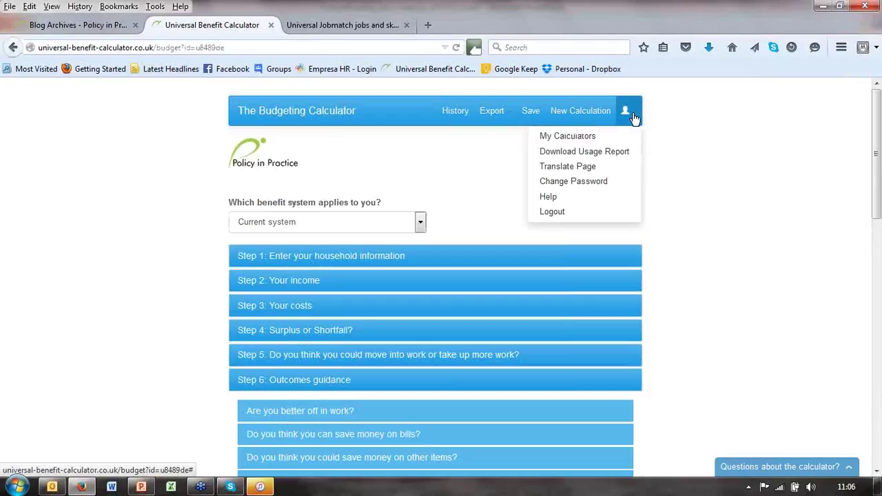
{"action": "left_click", "coordinate": [580, 141]}
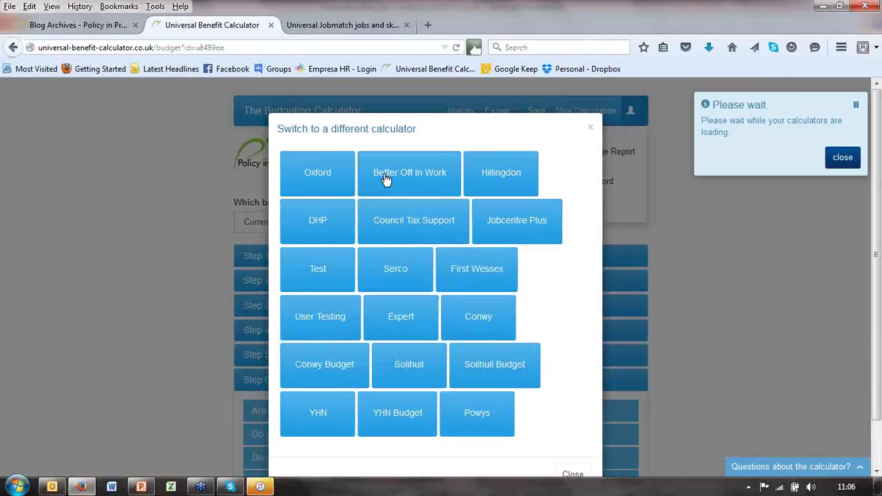
{"action": "left_click", "coordinate": [387, 179]}
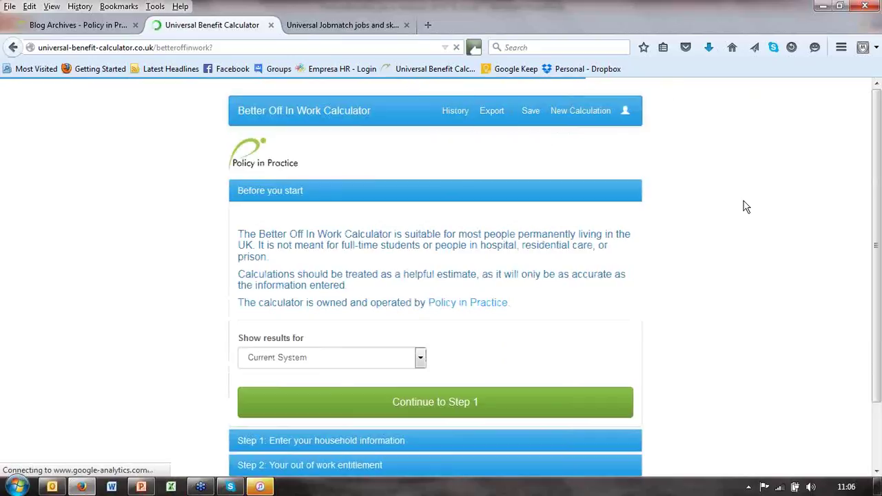
{"action": "left_click", "coordinate": [586, 120]}
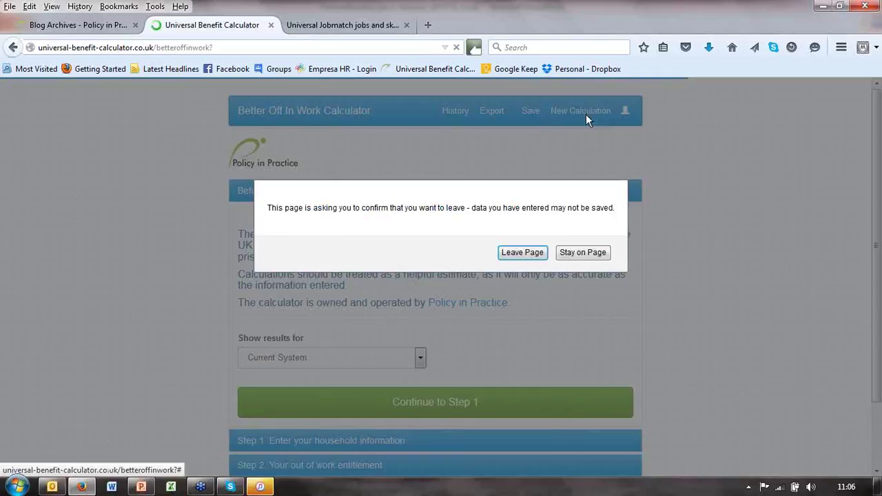
{"action": "left_click", "coordinate": [574, 255]}
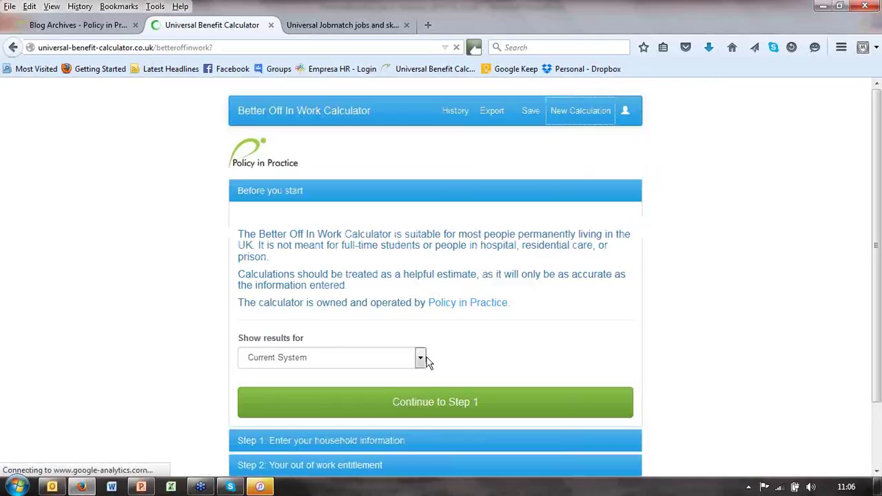
Choose which benefit system to show results for and continue to Step 1, the household information
{"action": "scroll", "coordinate": [421, 359], "scroll_direction": "down", "scroll_amount": 2}
{"action": "left_click", "coordinate": [418, 285]}
{"action": "left_click", "coordinate": [359, 301]}
{"action": "left_click", "coordinate": [415, 330]}
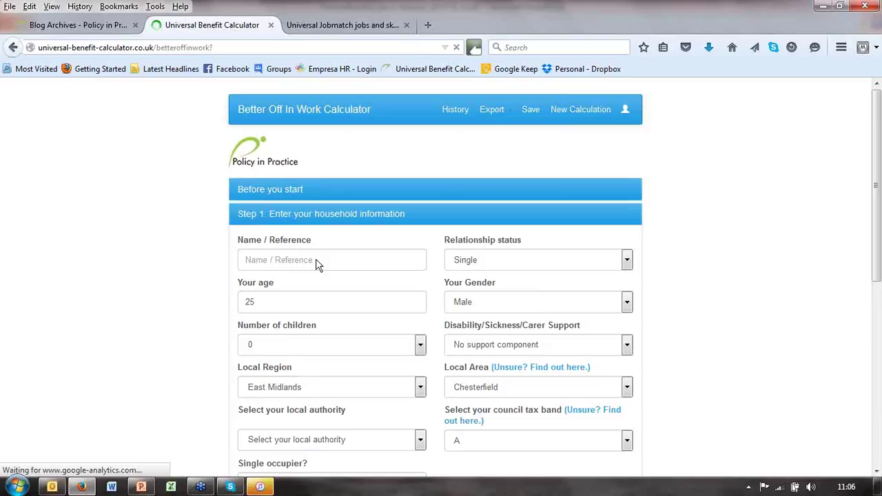
Enter the claimant's first name as the reference, set the gender to Female and the number of children to 2
{"action": "left_click", "coordinate": [271, 135]}
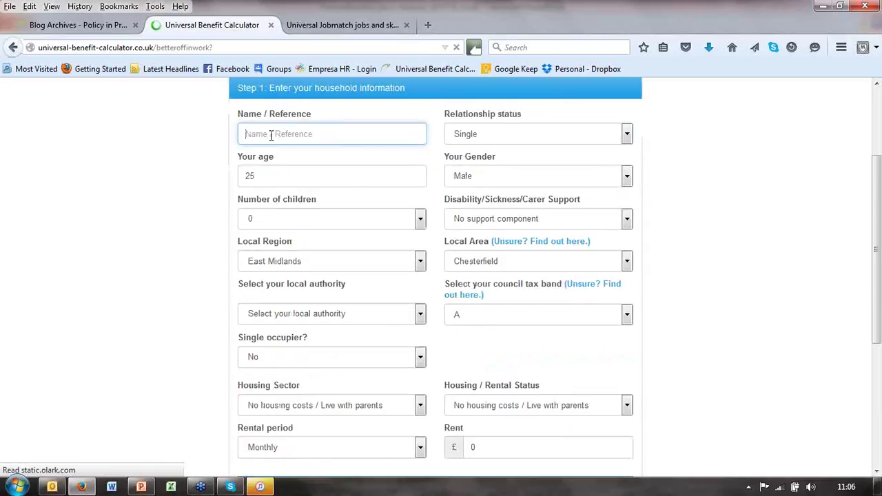
{"action": "type", "text": "Flona"}
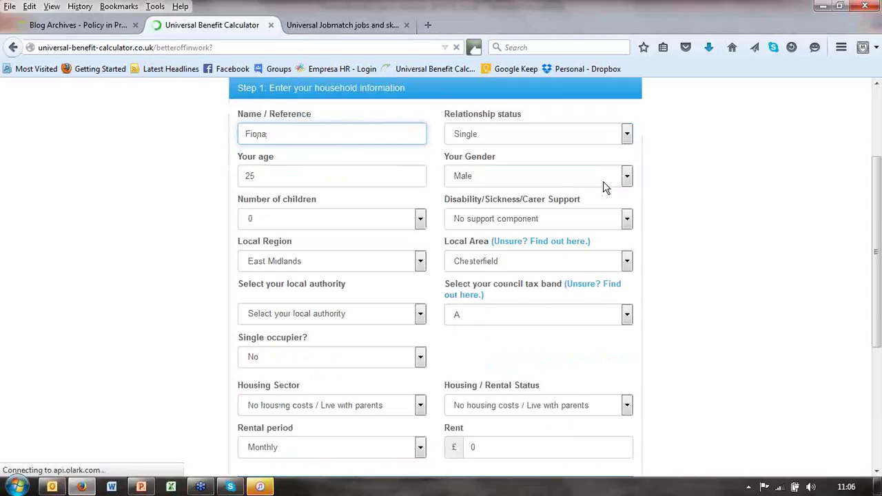
{"action": "left_click", "coordinate": [628, 177]}
{"action": "left_click", "coordinate": [473, 204]}
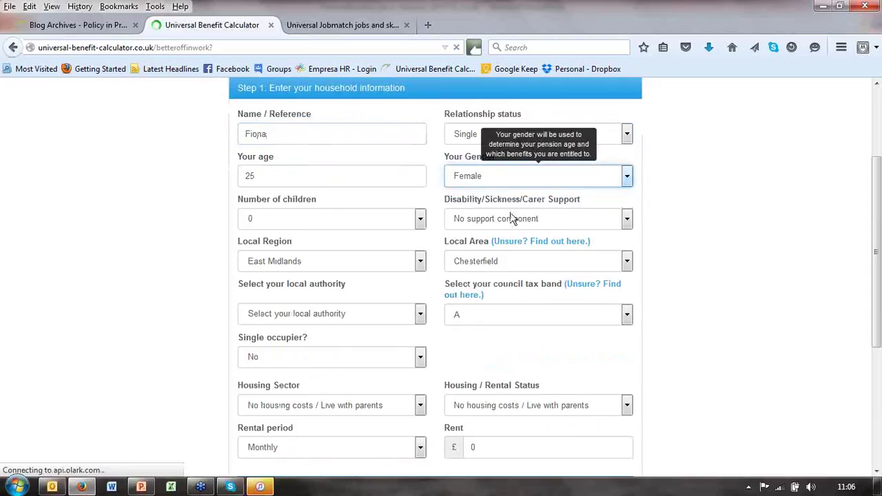
{"action": "left_click", "coordinate": [421, 220]}
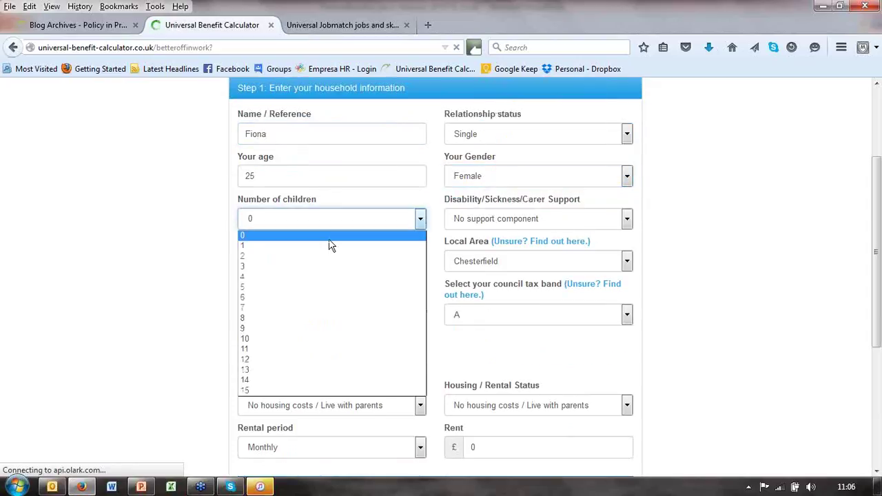
{"action": "left_click", "coordinate": [282, 258]}
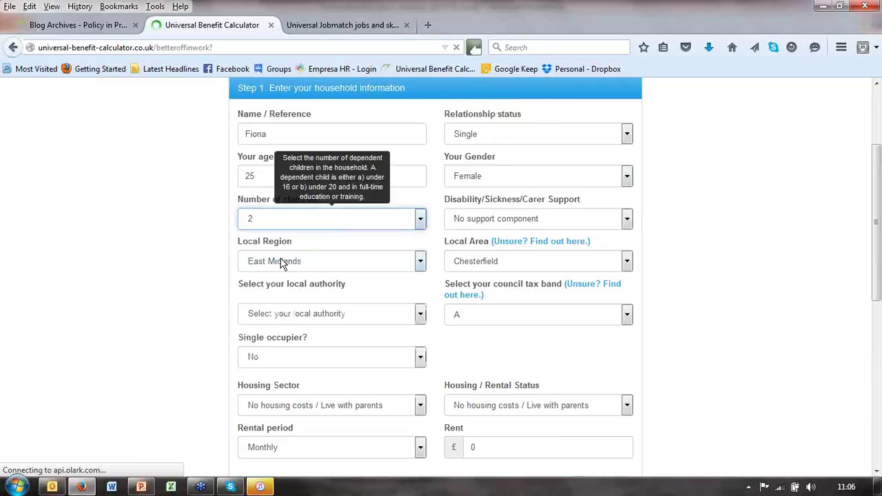
Set the disability/sickness/carer support to ESA Assessment Phase and the local authority to Chesterfield Borough Council
{"action": "left_click", "coordinate": [551, 226]}
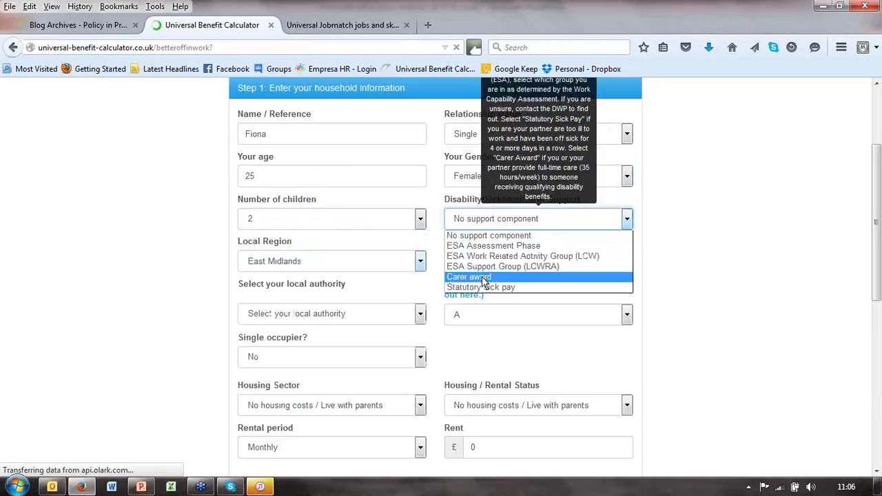
{"action": "left_click", "coordinate": [479, 248]}
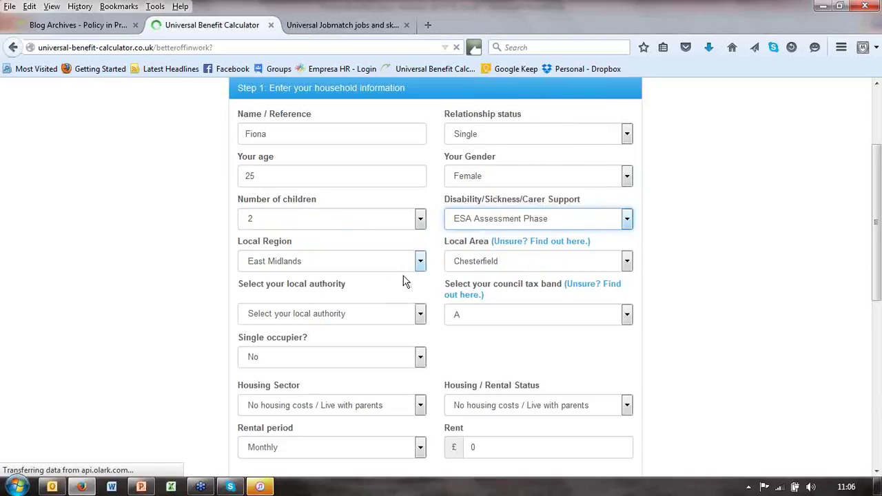
{"action": "left_click", "coordinate": [420, 314]}
{"action": "left_click", "coordinate": [337, 354]}
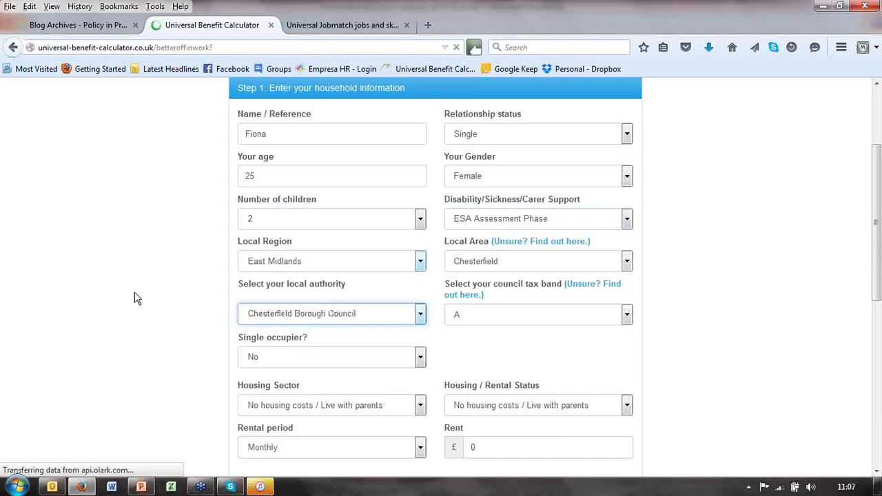
Set the housing sector to Private Rent and the housing/rental status to 3 bed
{"action": "scroll", "coordinate": [136, 298], "scroll_direction": "down", "scroll_amount": 3}
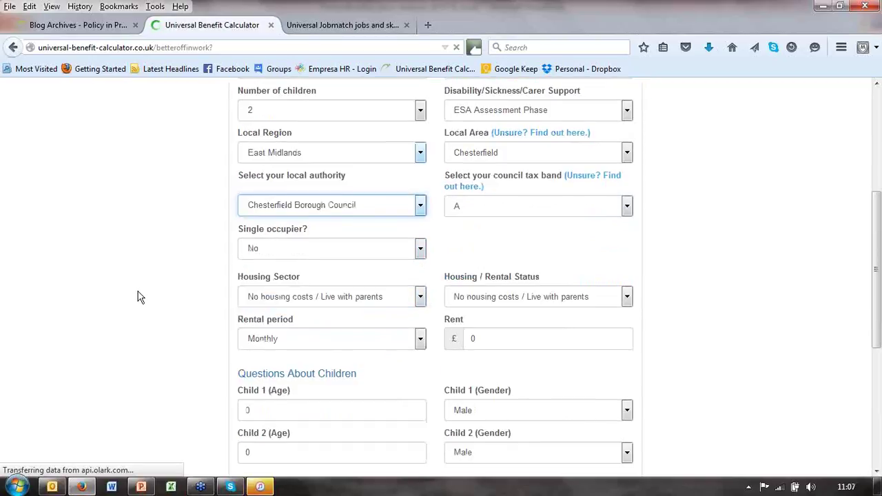
{"action": "scroll", "coordinate": [138, 297], "scroll_direction": "down", "scroll_amount": 2}
{"action": "left_click", "coordinate": [420, 214]}
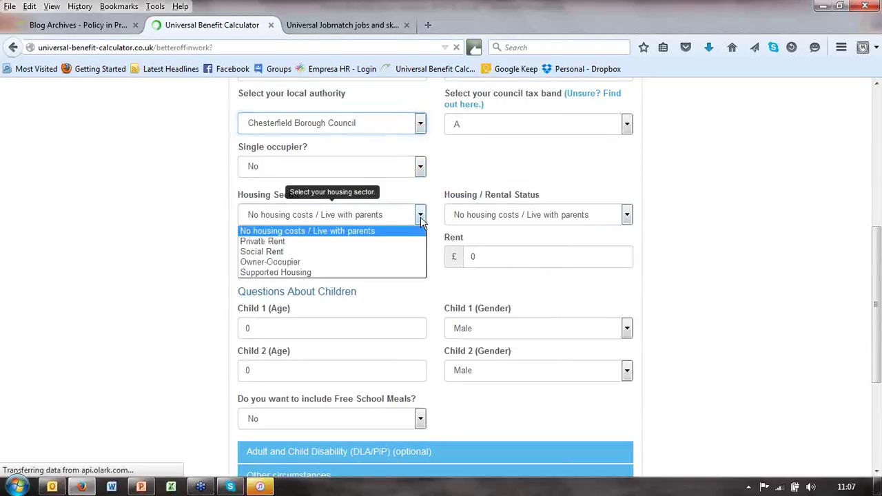
{"action": "left_click", "coordinate": [279, 242]}
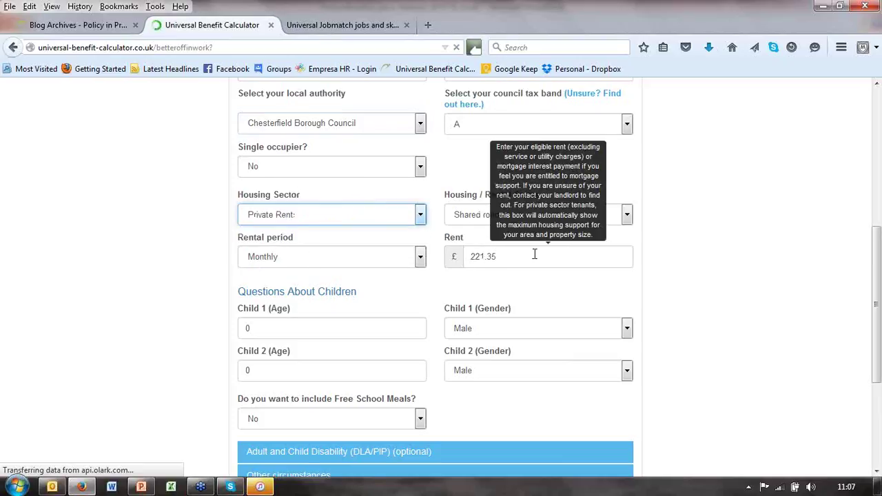
{"action": "left_click", "coordinate": [628, 215]}
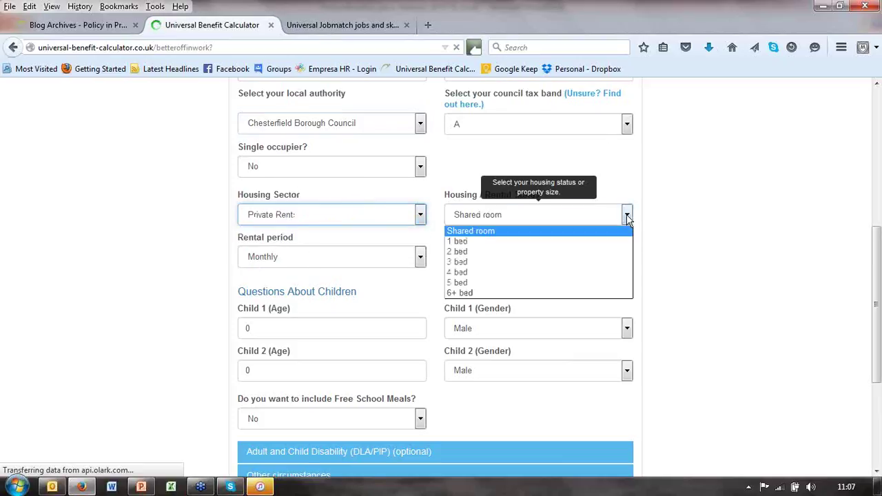
{"action": "left_click", "coordinate": [462, 262]}
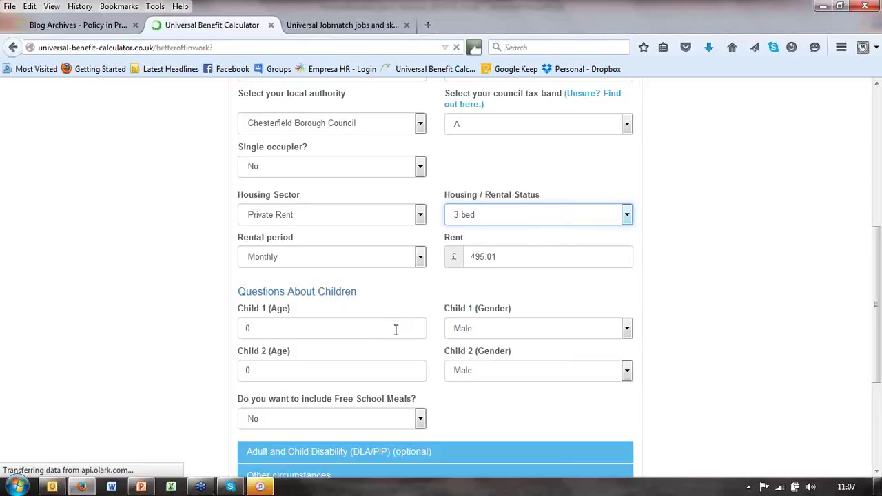
Enter age 5 for child 1 and age 3 for child 2, and set child 2's gender to Female
{"action": "left_click", "coordinate": [351, 331]}
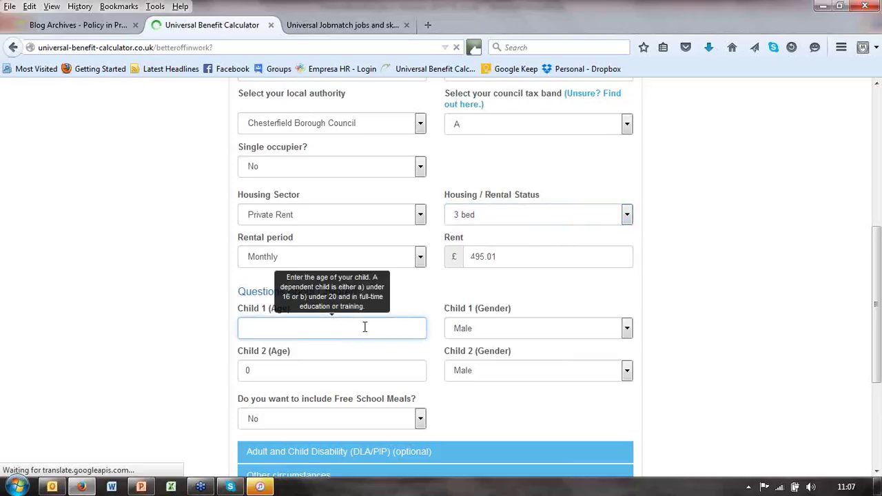
{"action": "type", "text": "5"}
{"action": "left_click", "coordinate": [268, 375]}
{"action": "type", "text": "3"}
{"action": "left_click", "coordinate": [461, 376]}
{"action": "left_click", "coordinate": [458, 399]}
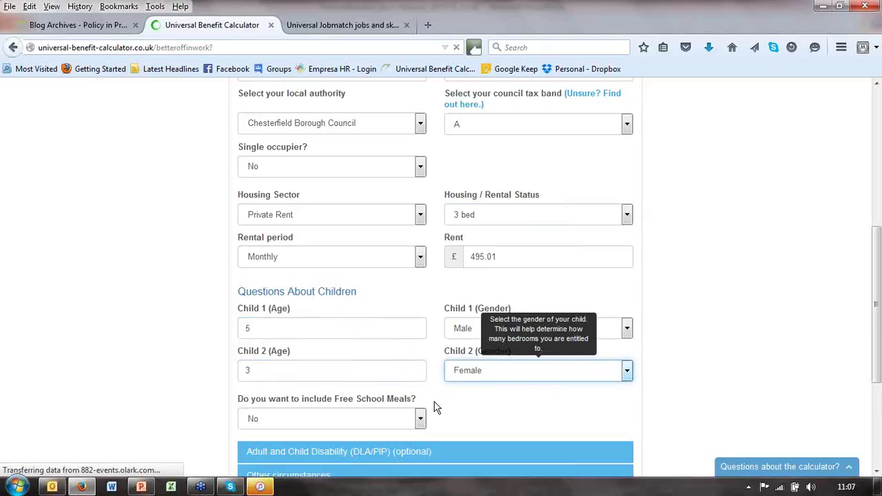
Look through the optional adult and child disability (DLA/PIP) questions without changing them, and calculate the out-of-work entitlements
{"action": "scroll", "coordinate": [429, 407], "scroll_direction": "down", "scroll_amount": 3}
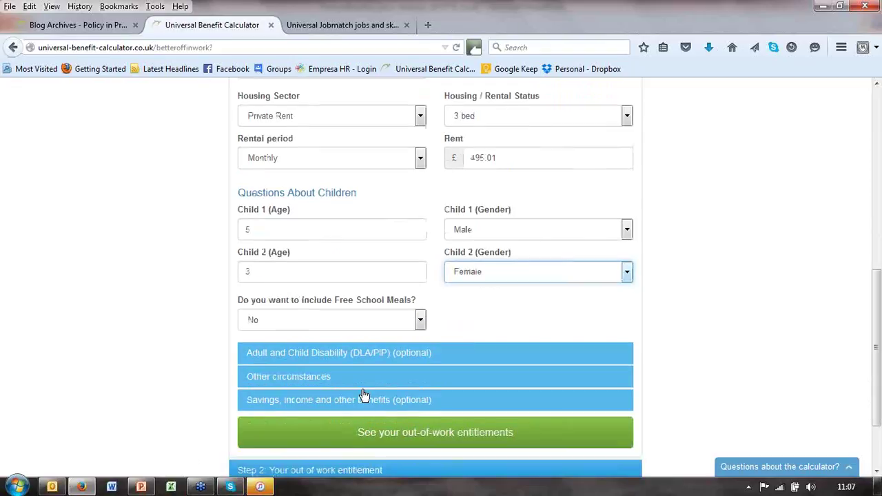
{"action": "left_click", "coordinate": [357, 353]}
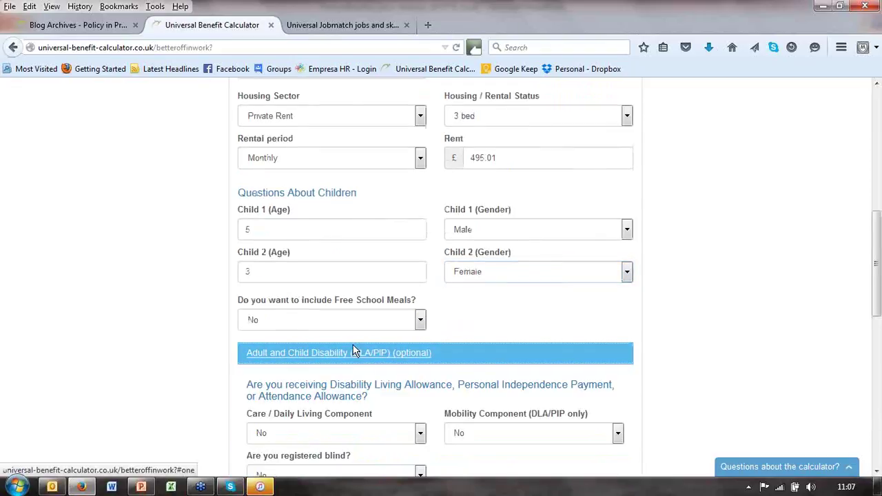
{"action": "scroll", "coordinate": [354, 345], "scroll_direction": "down", "scroll_amount": 9}
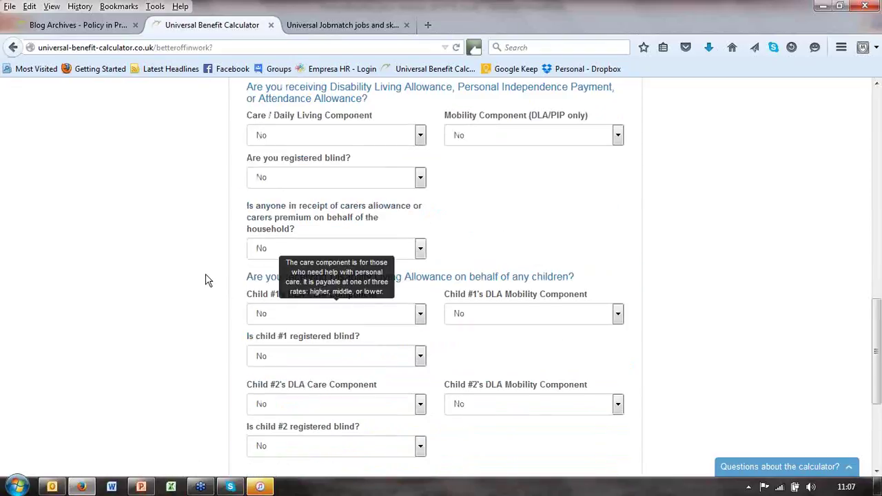
{"action": "scroll", "coordinate": [207, 280], "scroll_direction": "down", "scroll_amount": 2}
{"action": "scroll", "coordinate": [207, 282], "scroll_direction": "down", "scroll_amount": 3}
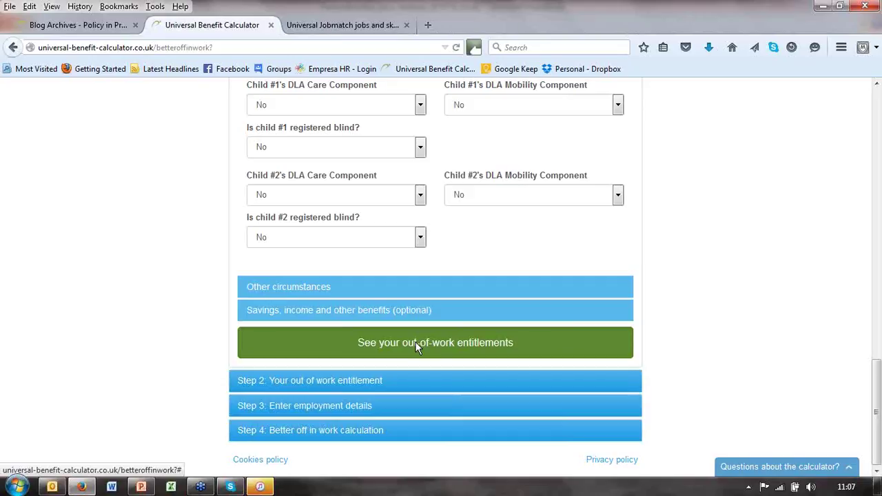
{"action": "left_click", "coordinate": [415, 343]}
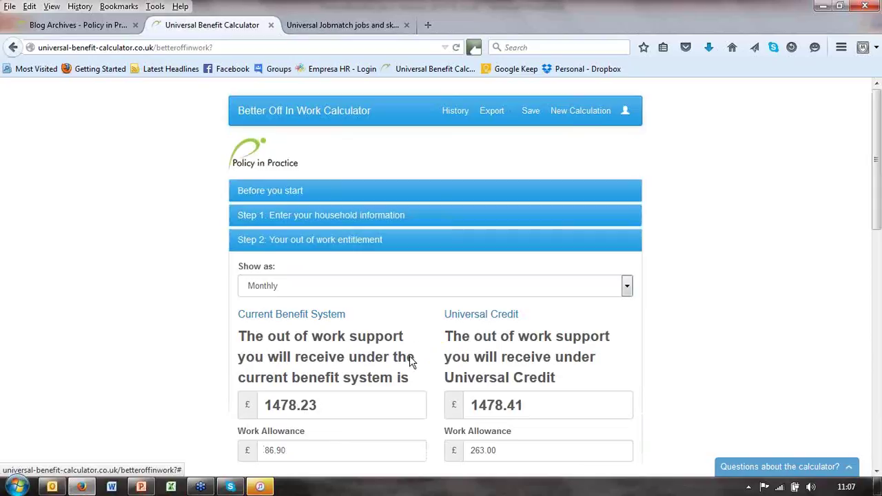
Examine the out-of-work support under both benefit systems and the breakdown of the Employment Support Allowance
{"action": "left_click_drag", "start_coordinate": [877, 207], "coordinate": [837, 290]}
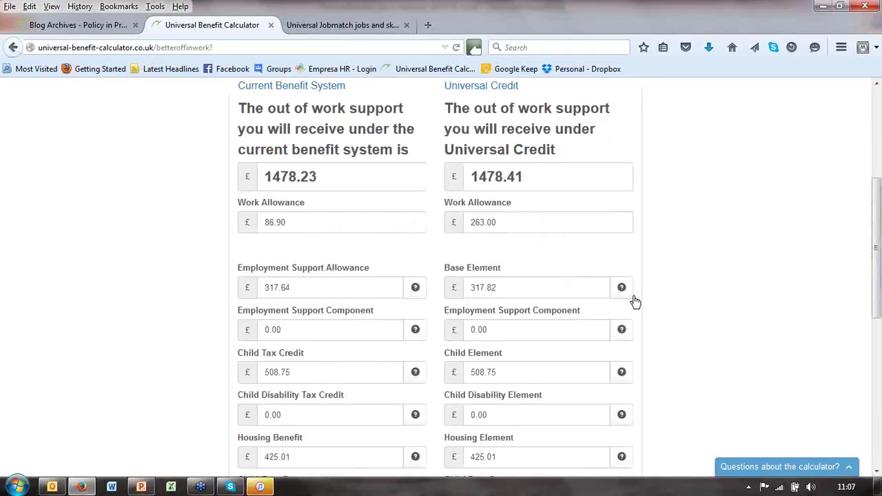
{"action": "left_click", "coordinate": [415, 288]}
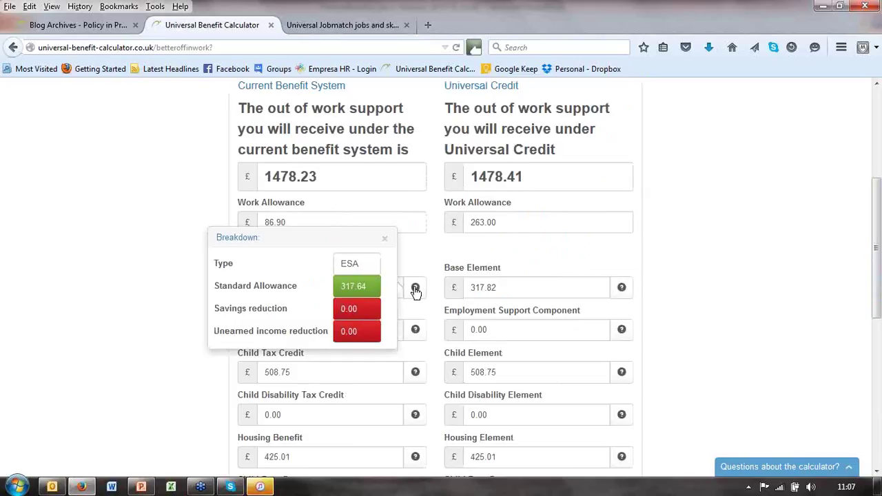
{"action": "left_click", "coordinate": [385, 238]}
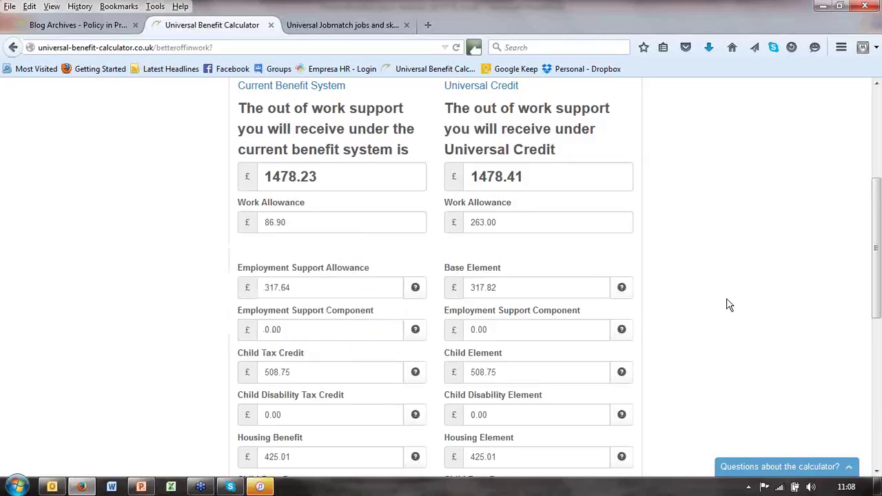
Review the remaining entitlement amounts, continue to the employment details for moving into work, and set Job 1's weekly hours worked to 22
{"action": "scroll", "coordinate": [729, 304], "scroll_direction": "down", "scroll_amount": 5}
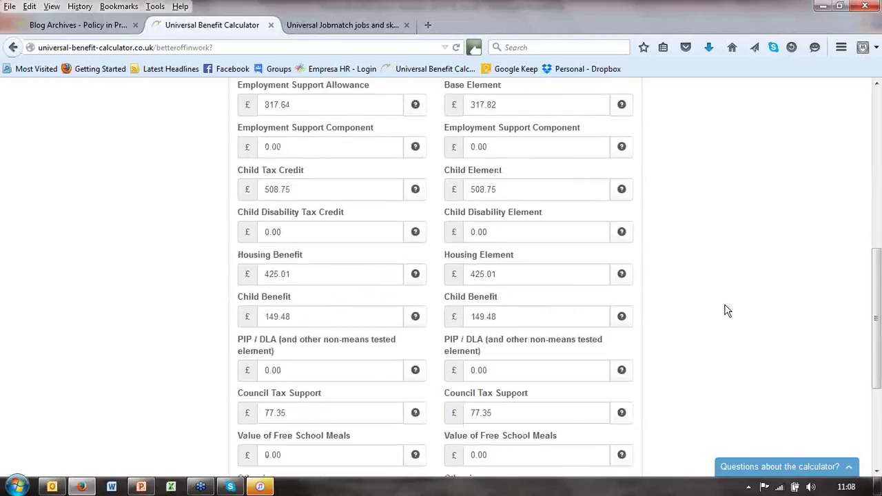
{"action": "scroll", "coordinate": [728, 311], "scroll_direction": "down", "scroll_amount": 2}
{"action": "scroll", "coordinate": [726, 313], "scroll_direction": "down", "scroll_amount": 4}
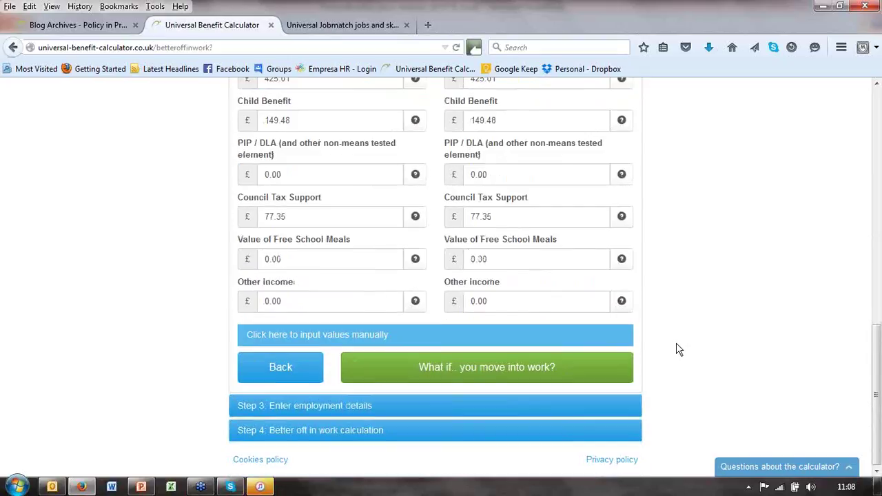
{"action": "left_click", "coordinate": [473, 371]}
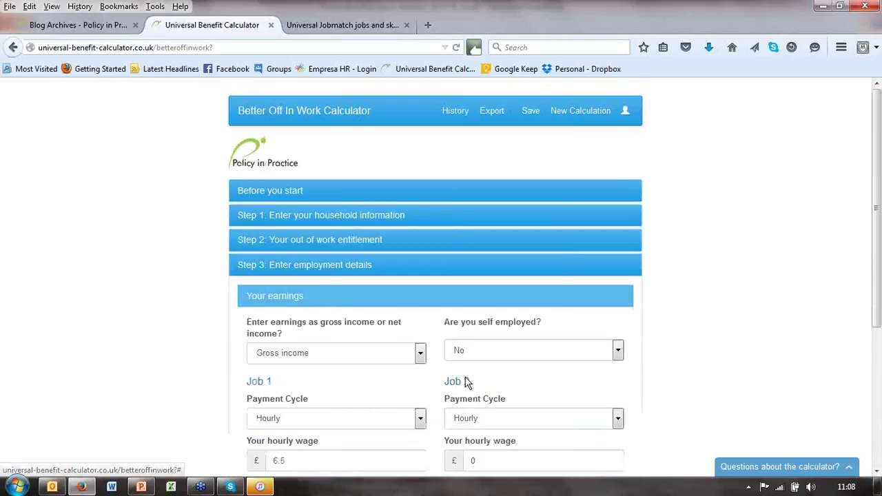
{"action": "scroll", "coordinate": [455, 370], "scroll_direction": "down", "scroll_amount": 3}
{"action": "scroll", "coordinate": [281, 329], "scroll_direction": "down", "scroll_amount": 3}
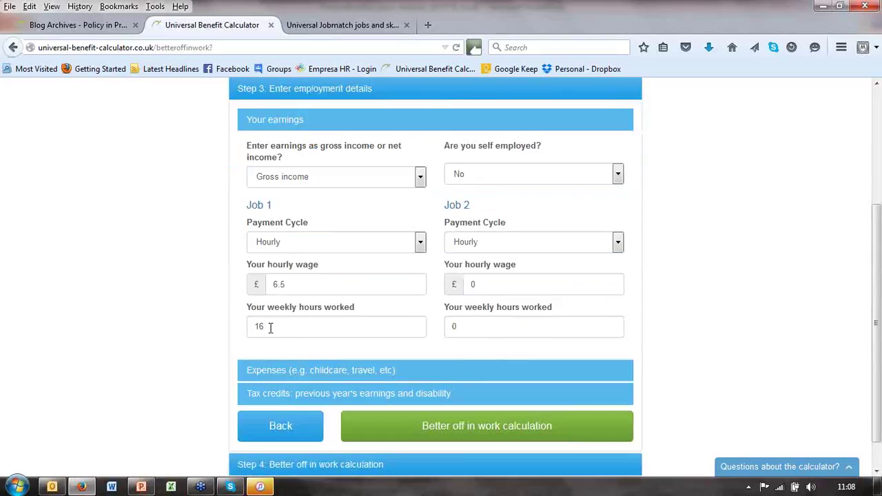
{"action": "left_click", "coordinate": [269, 328]}
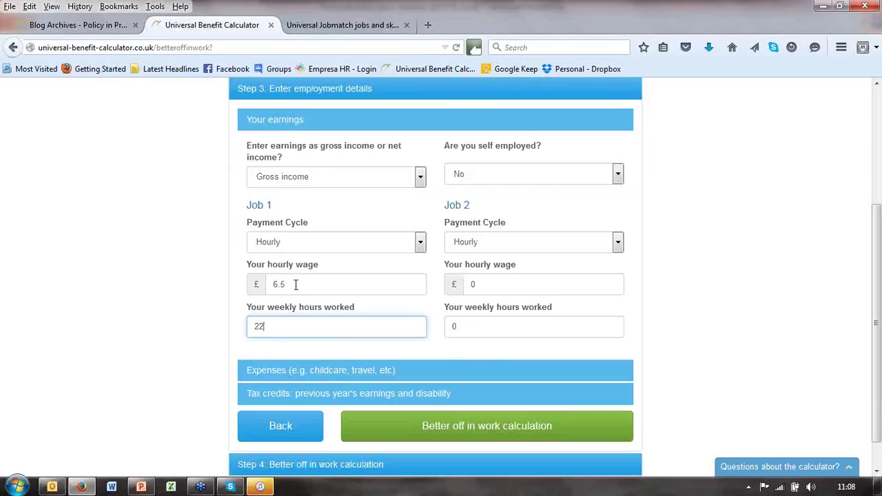
{"action": "mouse_move", "coordinate": [296, 283]}
In the work expenses, enter 6 weekly childcare hours for both term-time and school holidays, and dismiss the free childcare notice
{"action": "left_click", "coordinate": [333, 373]}
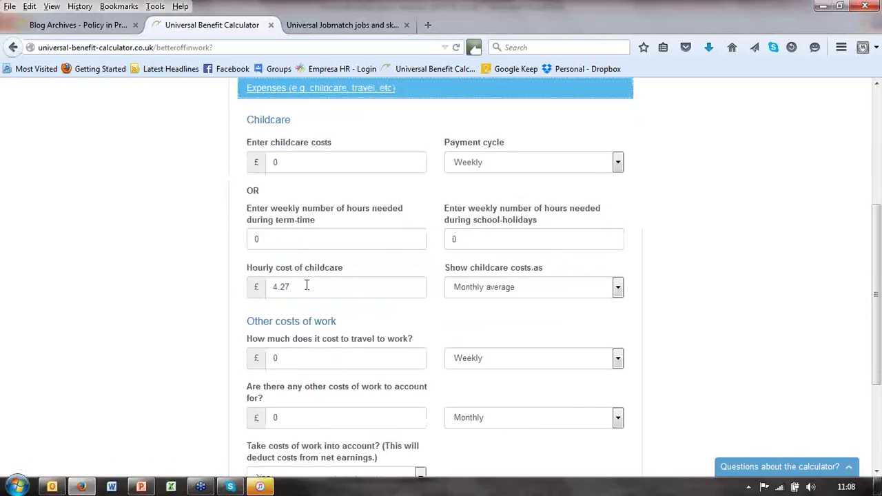
{"action": "mouse_move", "coordinate": [298, 288]}
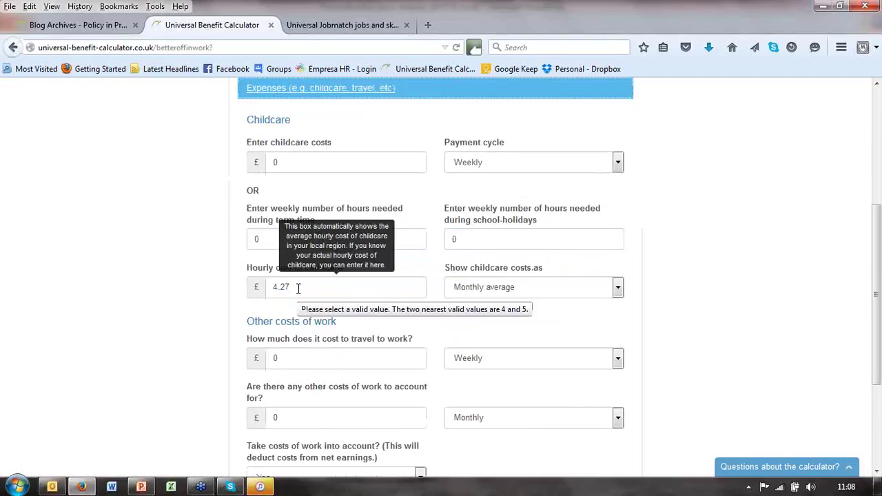
{"action": "left_click", "coordinate": [266, 242]}
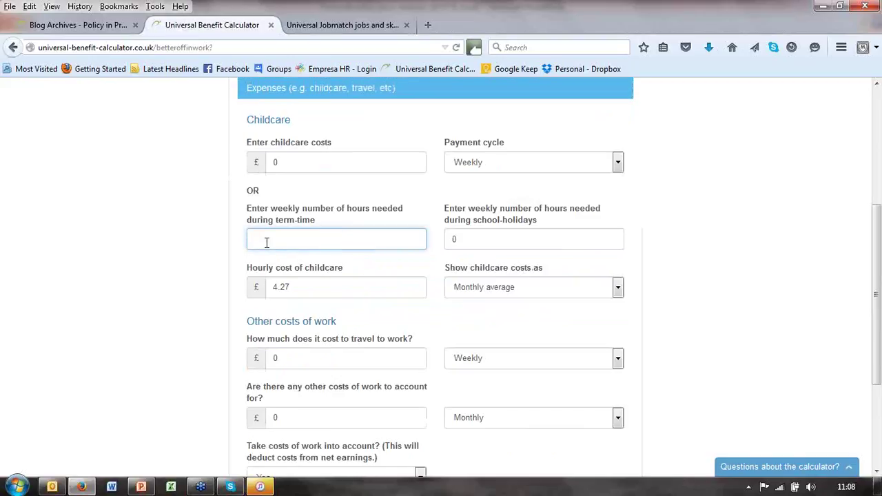
{"action": "type", "text": "6"}
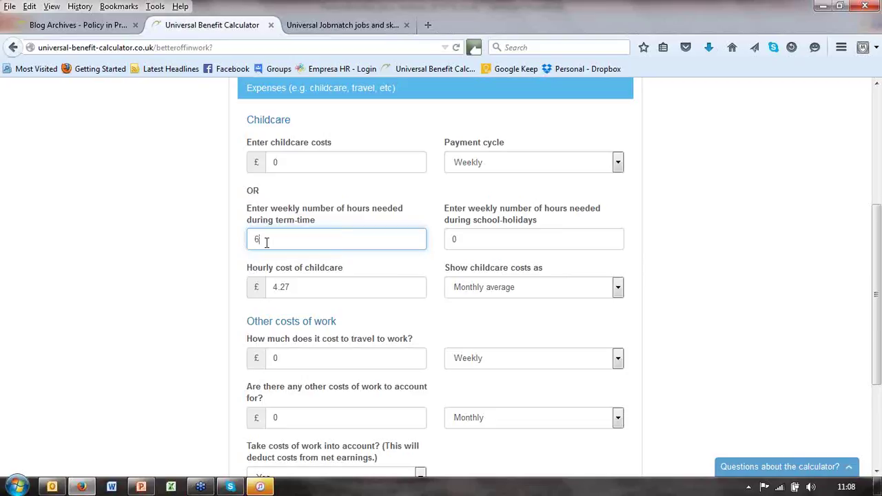
{"action": "left_click", "coordinate": [467, 237]}
{"action": "type", "text": "66"}
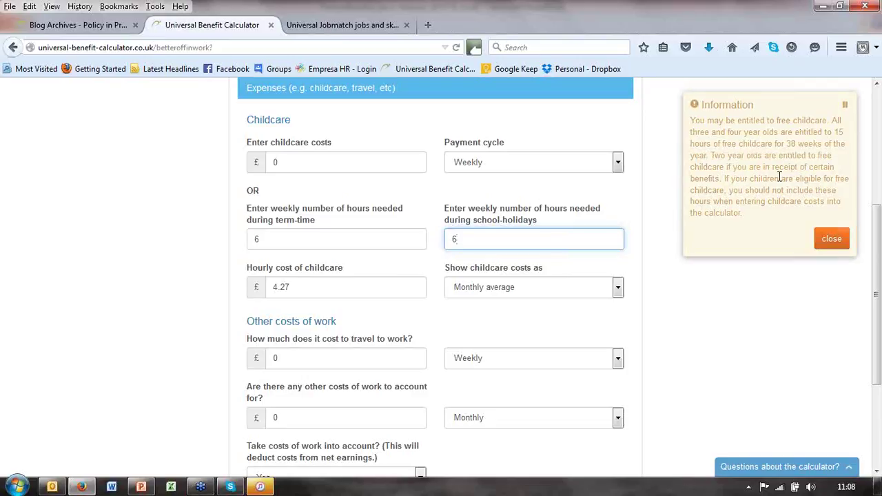
{"action": "left_click", "coordinate": [832, 238]}
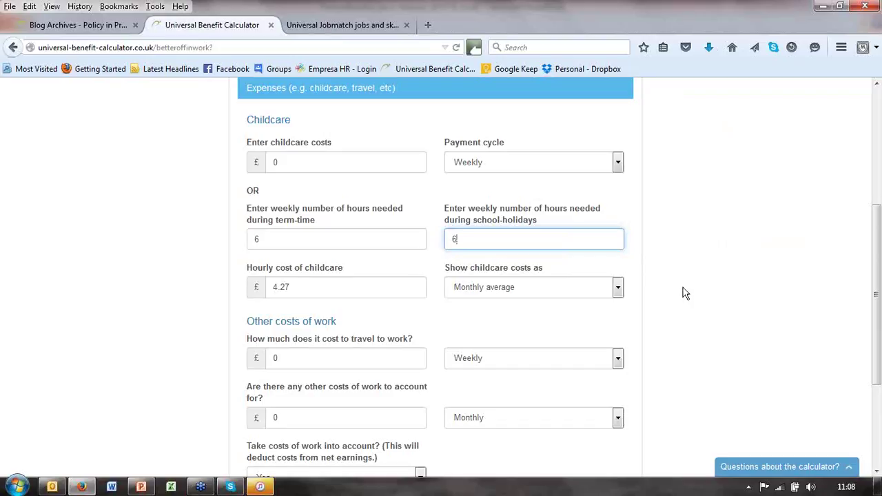
Set the weekly cost of travel to work to £10 and run the better off in work calculation
{"action": "scroll", "coordinate": [680, 298], "scroll_direction": "down", "scroll_amount": 2}
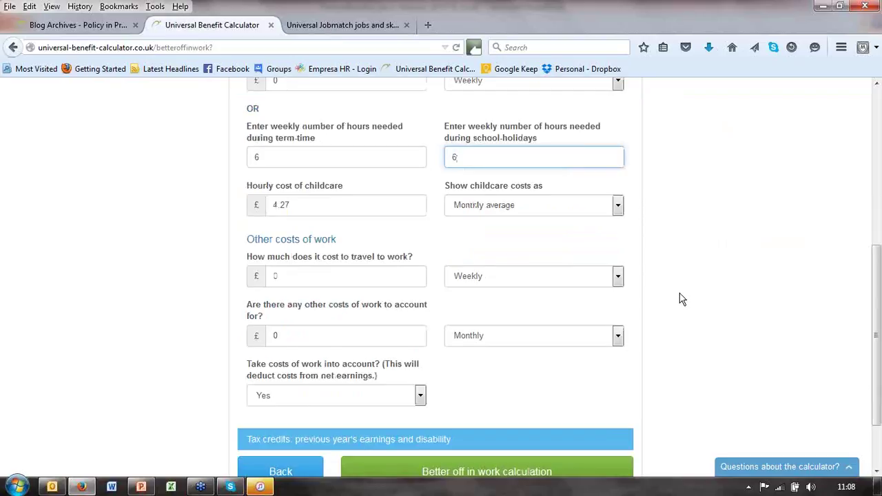
{"action": "scroll", "coordinate": [681, 299], "scroll_direction": "down", "scroll_amount": 1}
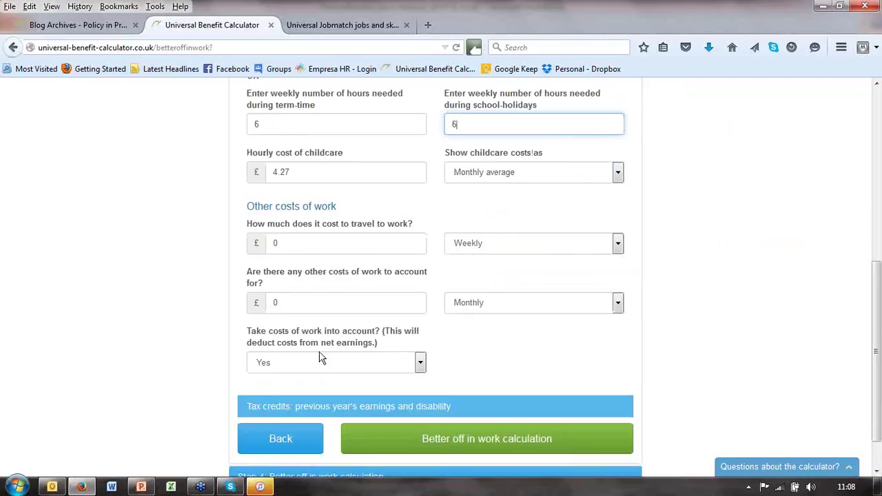
{"action": "mouse_move", "coordinate": [273, 269]}
{"action": "left_click", "coordinate": [274, 243]}
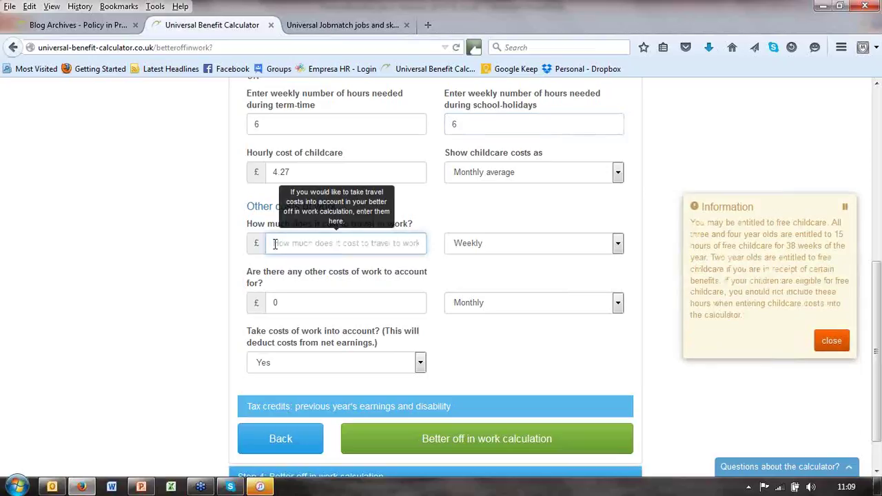
{"action": "type", "text": "10"}
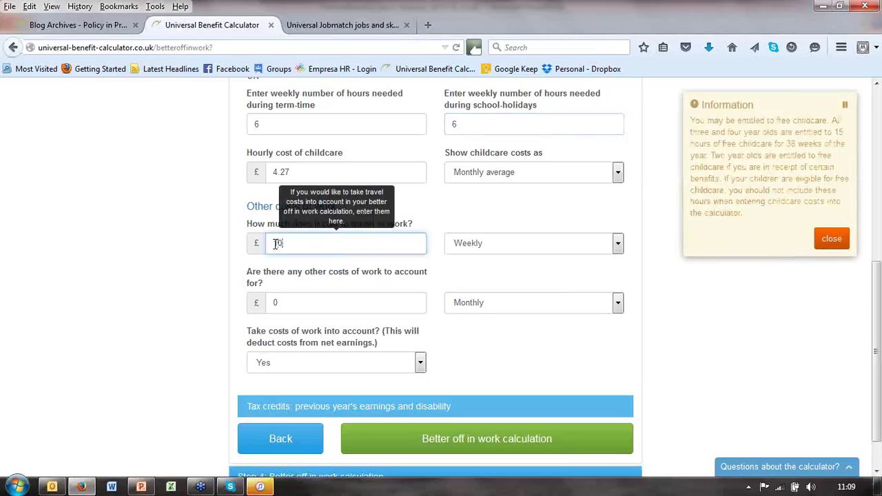
{"action": "left_click", "coordinate": [430, 441]}
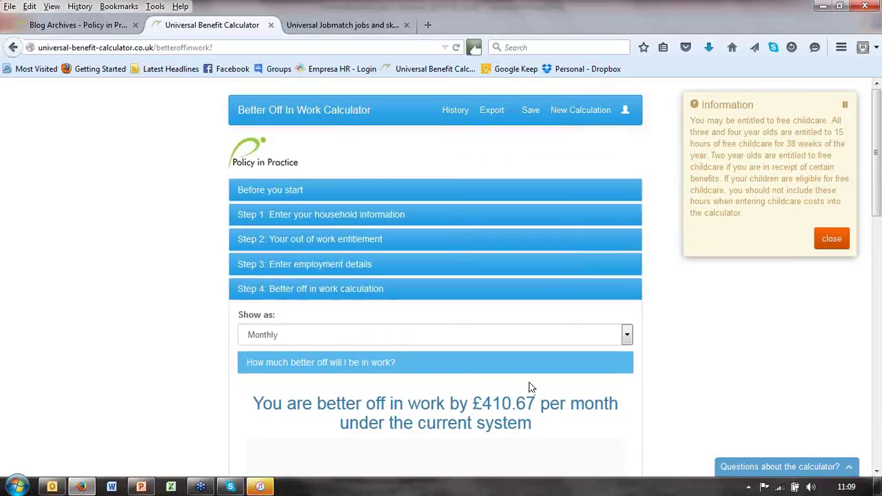
Examine the chart comparing out-of-work and in-work income under the current system
{"action": "scroll", "coordinate": [693, 345], "scroll_direction": "down", "scroll_amount": 5}
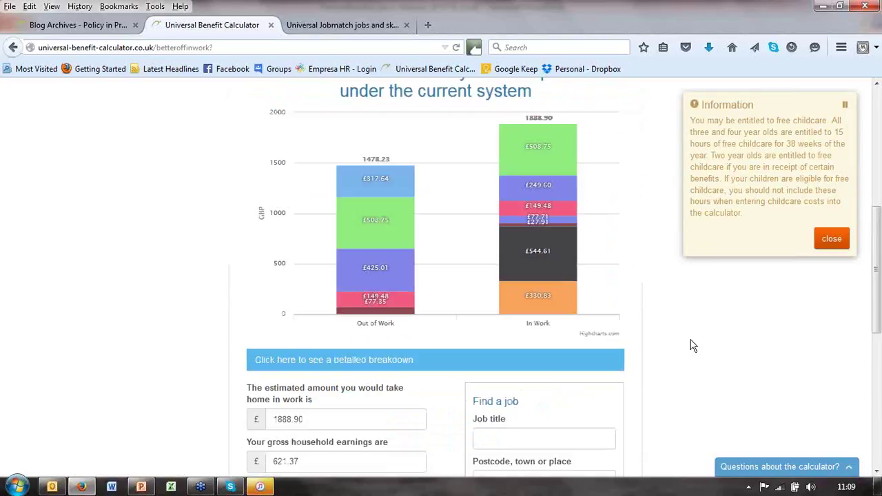
{"action": "scroll", "coordinate": [693, 346], "scroll_direction": "up", "scroll_amount": 2}
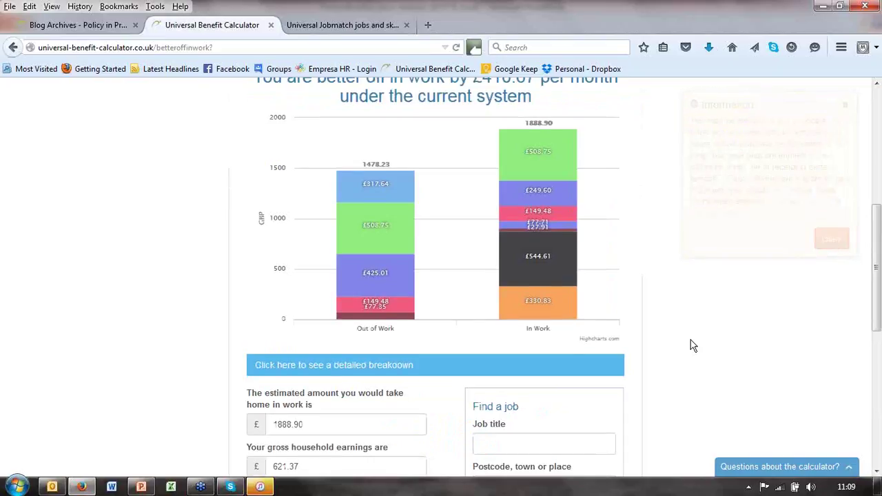
{"action": "scroll", "coordinate": [693, 346], "scroll_direction": "down", "scroll_amount": 1}
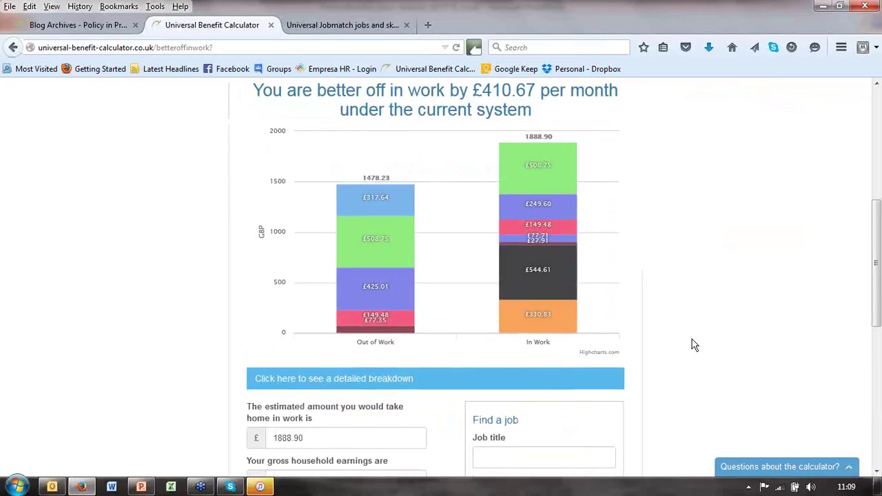
{"action": "scroll", "coordinate": [692, 339], "scroll_direction": "down", "scroll_amount": 1}
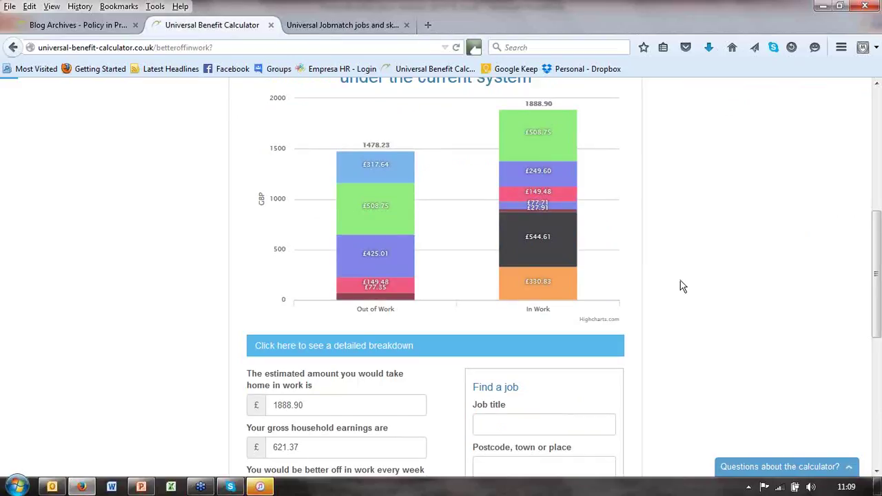
Review the take-home and better-off figures under the current system, and examine the out-of-work and in-work comparison under Universal Credit
{"action": "scroll", "coordinate": [683, 287], "scroll_direction": "down", "scroll_amount": 2}
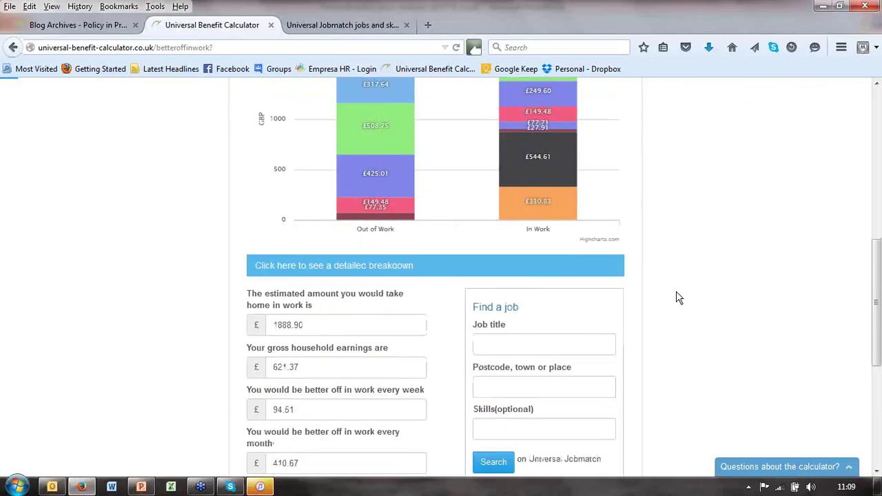
{"action": "scroll", "coordinate": [679, 298], "scroll_direction": "down", "scroll_amount": 7}
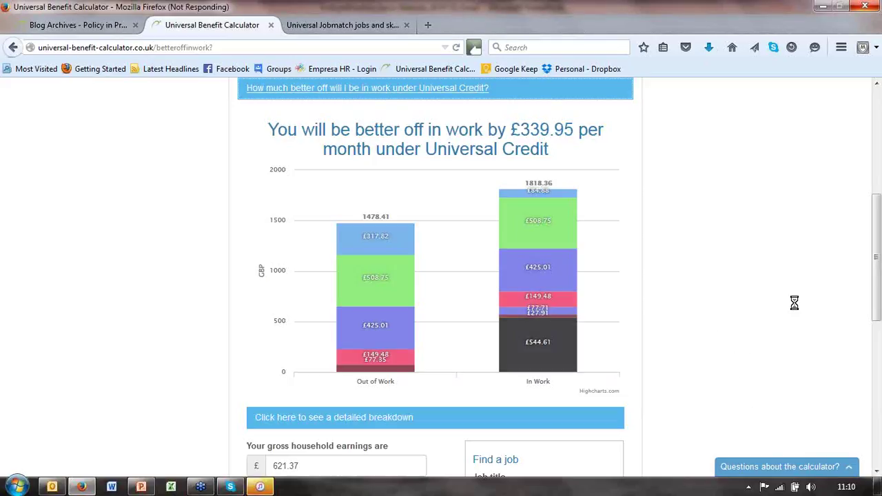
{"action": "scroll", "coordinate": [855, 296], "scroll_direction": "down", "scroll_amount": 3}
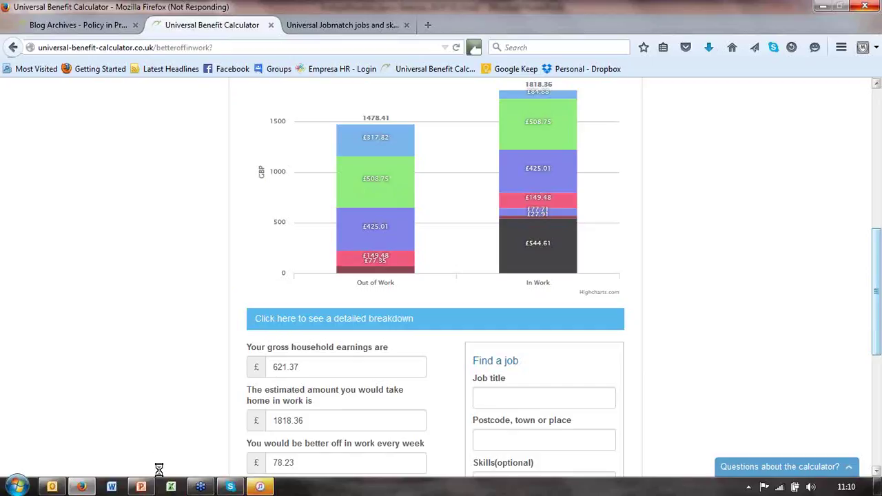
Switch to the webinar presentation in PowerPoint and start the slide show from the slide "The Benefit"
{"action": "mouse_move", "coordinate": [144, 487]}
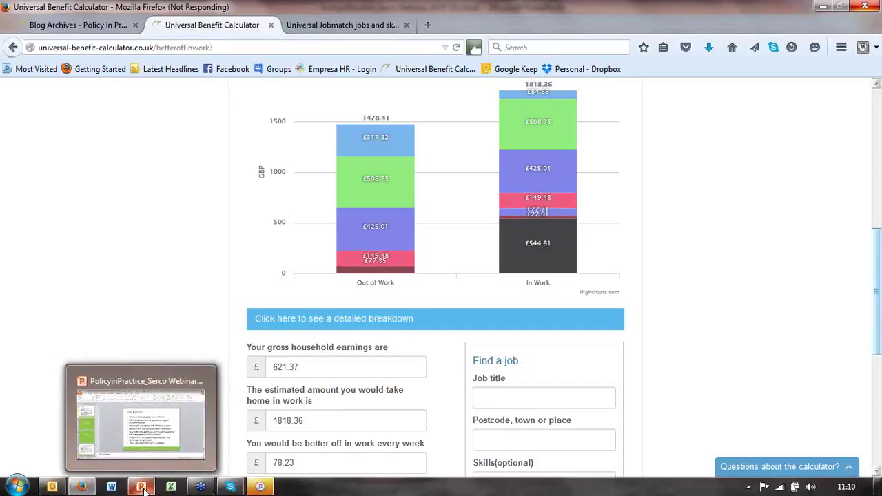
{"action": "left_click", "coordinate": [144, 488]}
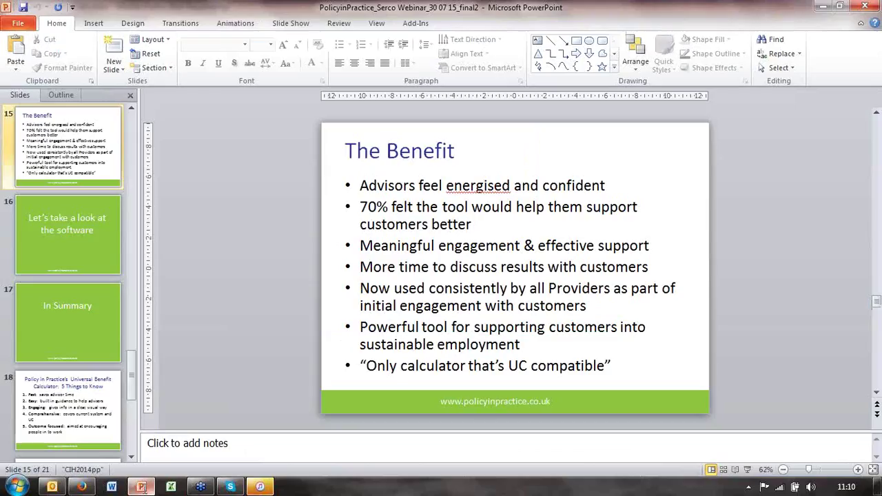
{"action": "left_click", "coordinate": [750, 477]}
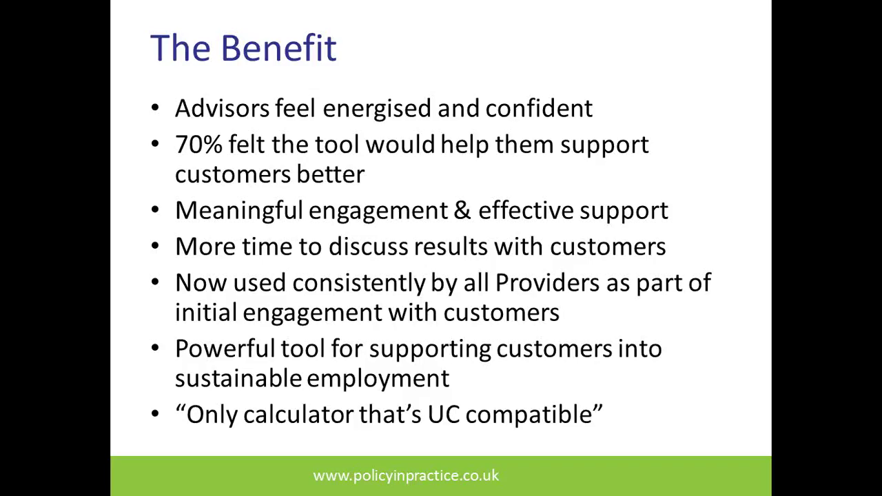